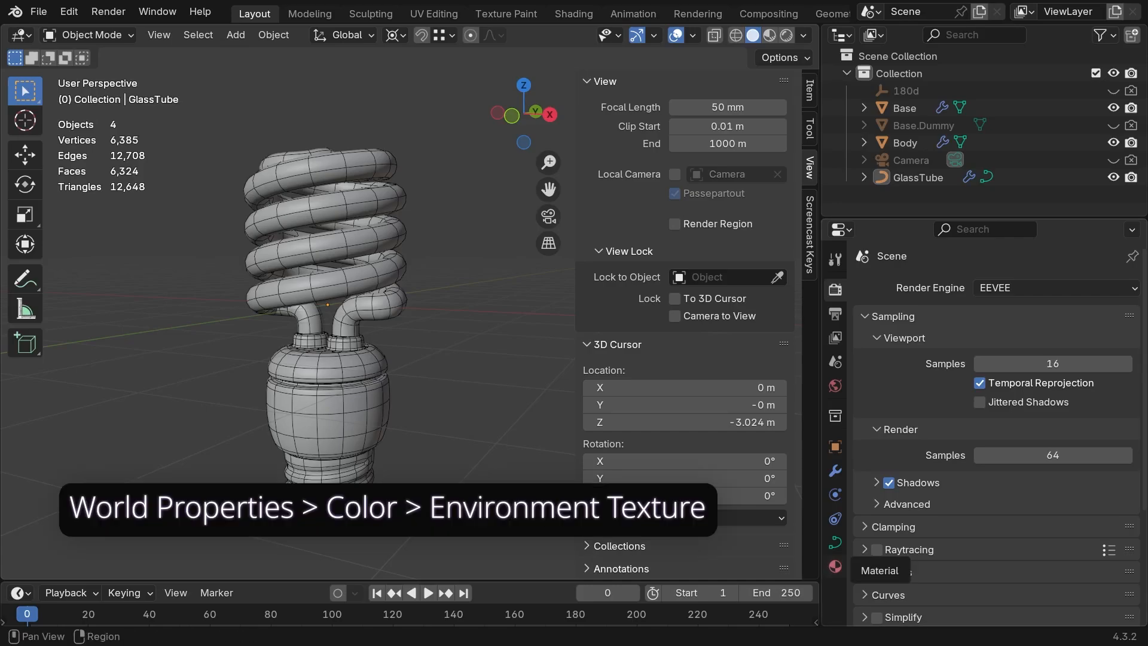
# - Light the world with an Environment Texture as its background color, using the image studio_small_06_4k.exr
pyautogui.click(835, 386)
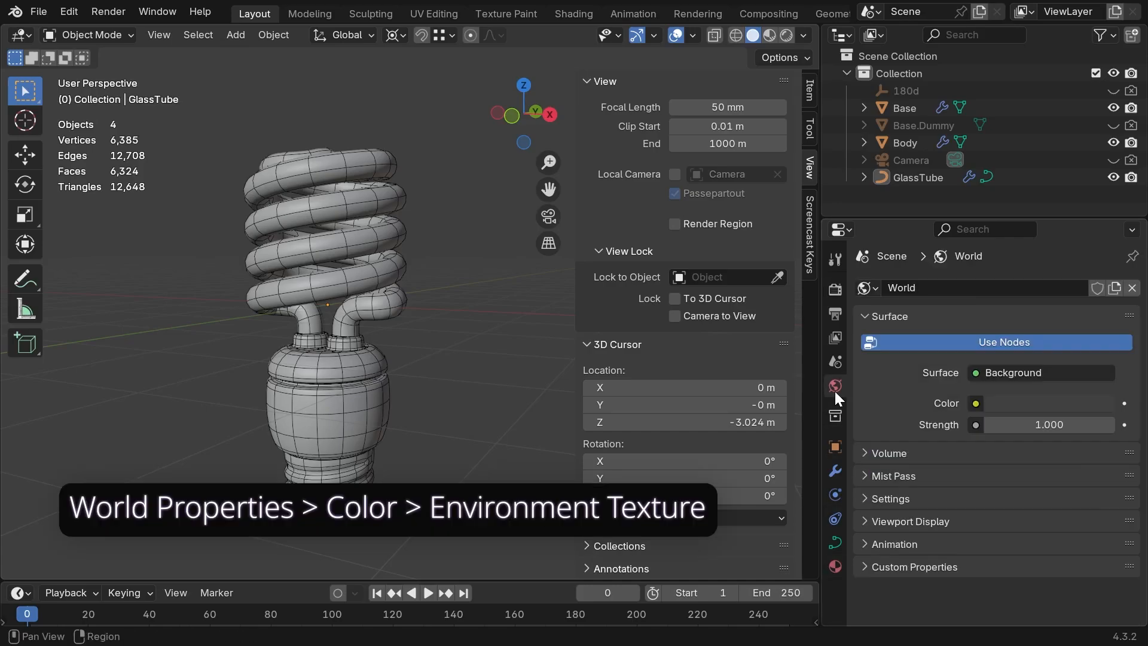
pyautogui.click(974, 403)
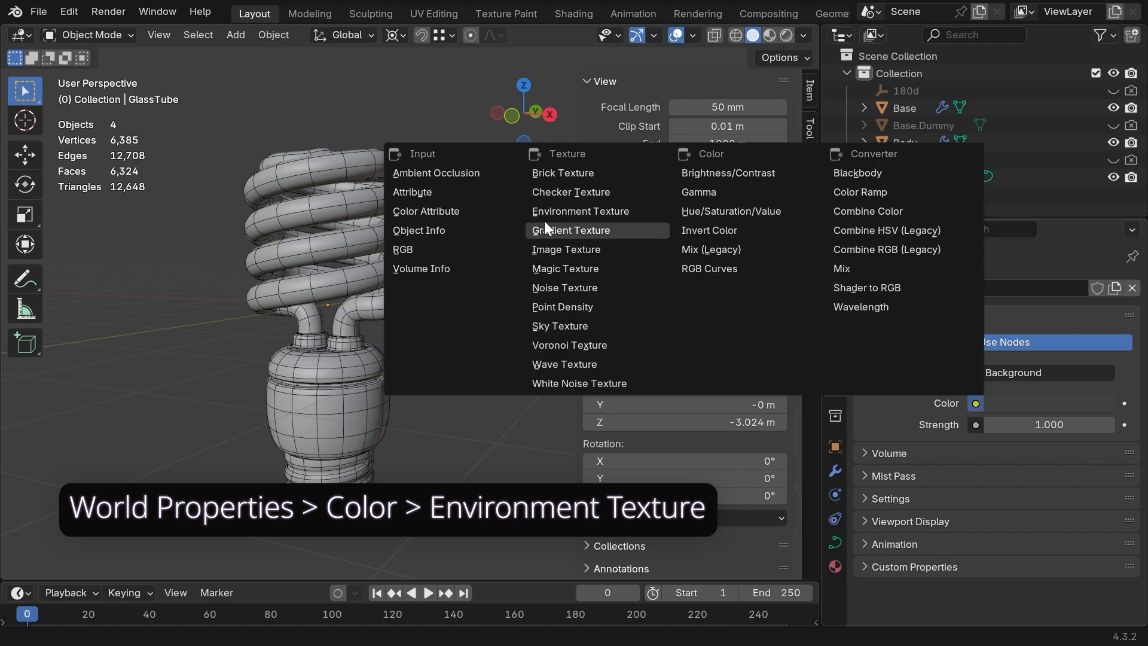
pyautogui.click(641, 210)
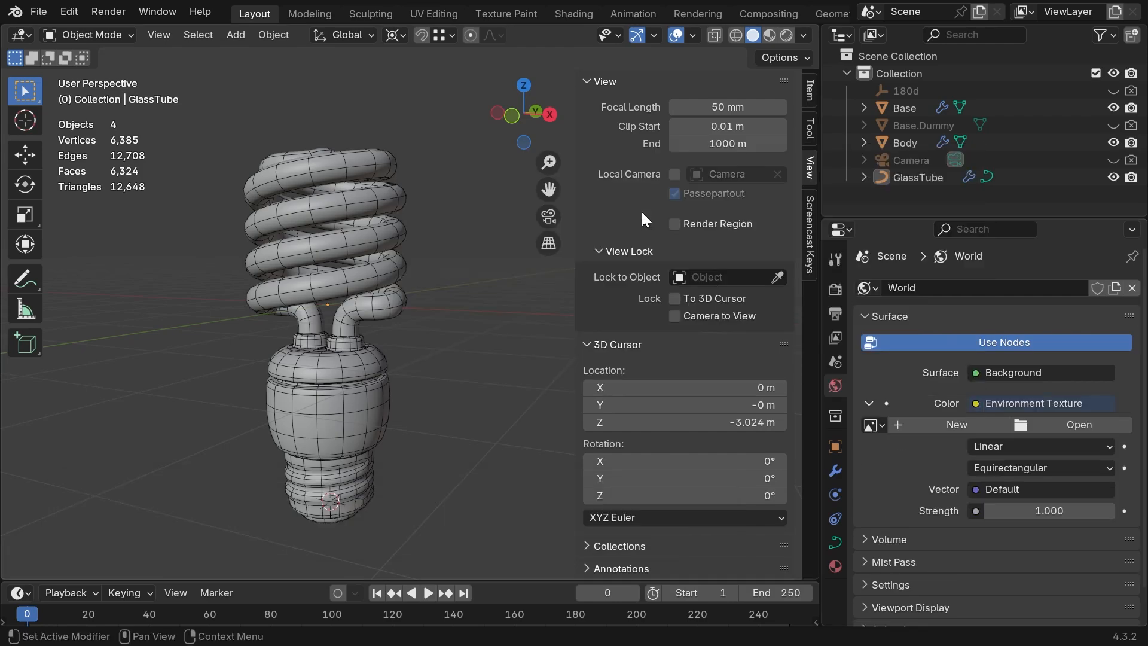
pyautogui.click(1093, 424)
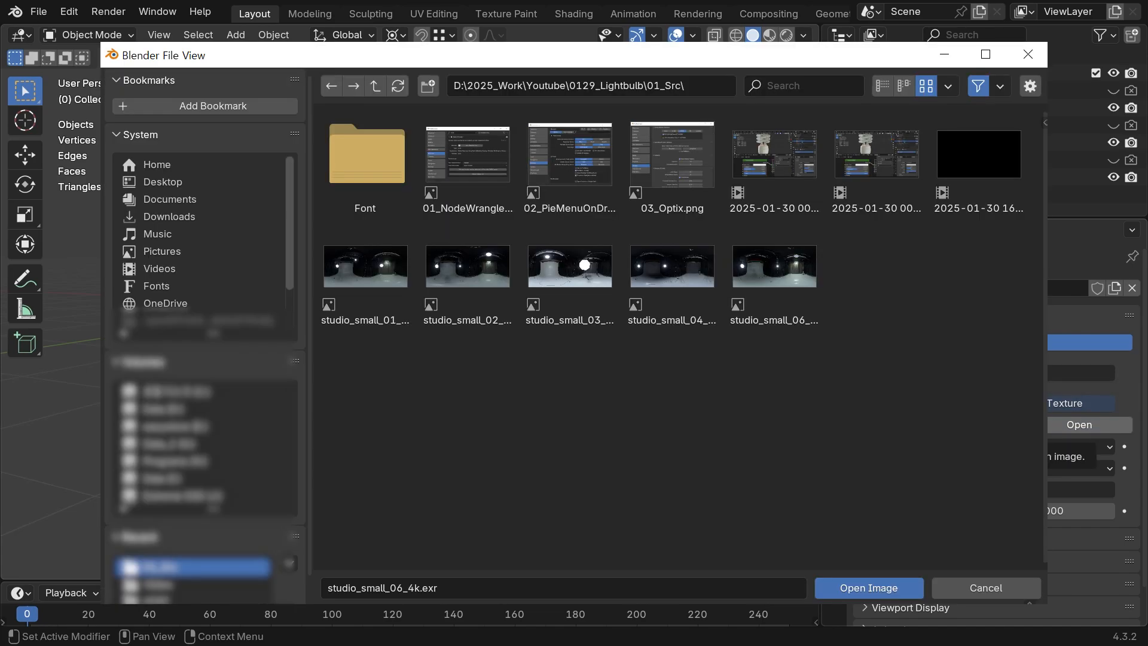
pyautogui.click(868, 587)
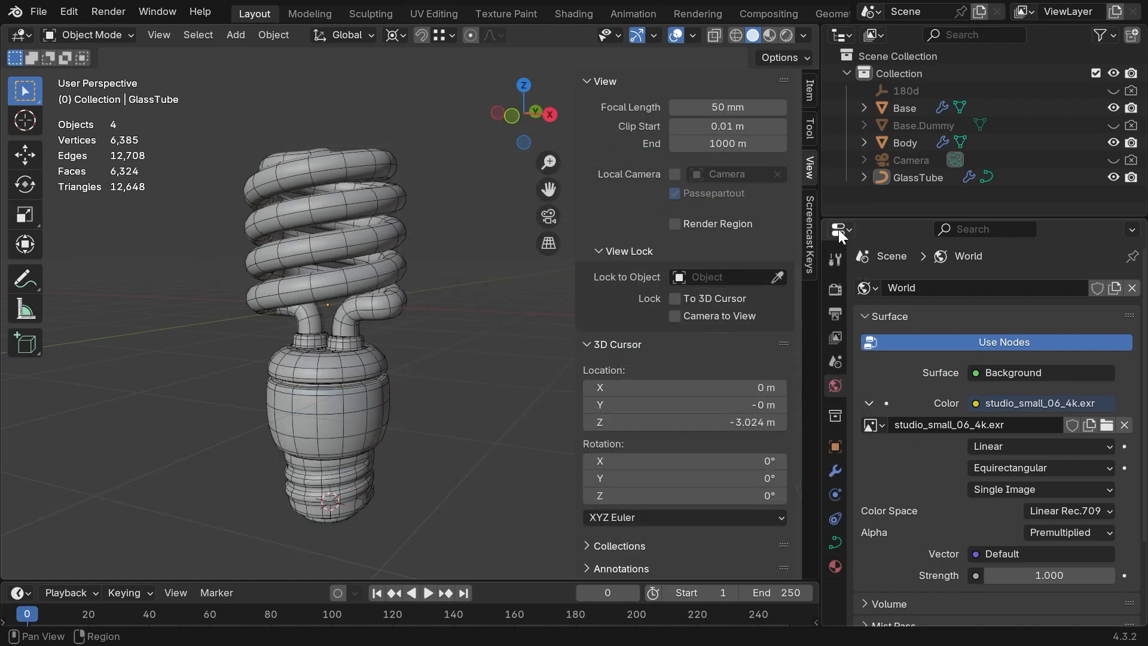
# - Set the render engine to Cycles and its device to GPU Compute
pyautogui.click(834, 291)
pyautogui.click(1027, 289)
pyautogui.click(1013, 343)
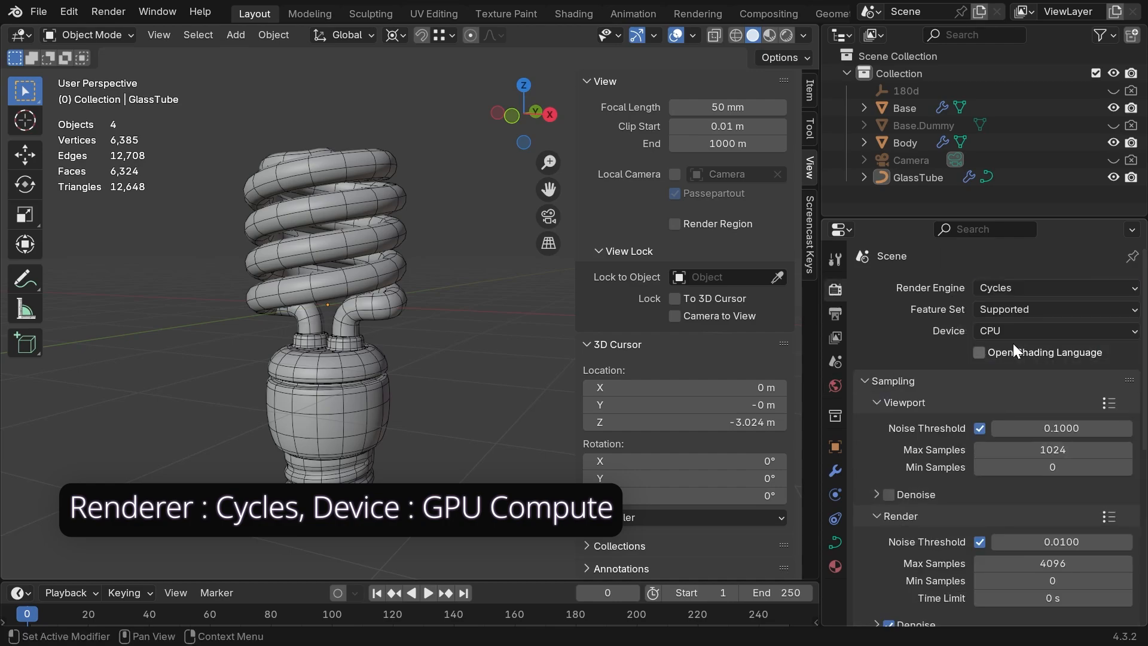
pyautogui.click(1018, 329)
pyautogui.click(1012, 372)
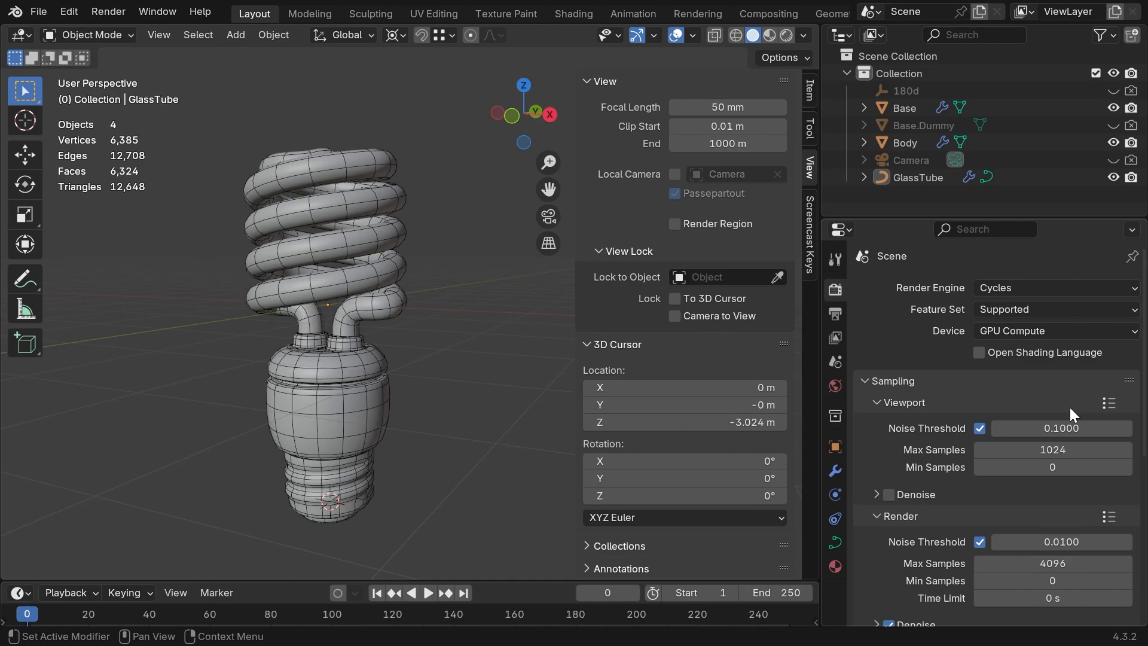
# - Give the spiral glass tube a new material named GlassTube.Mat
pyautogui.click(336, 310)
pyautogui.click(809, 90)
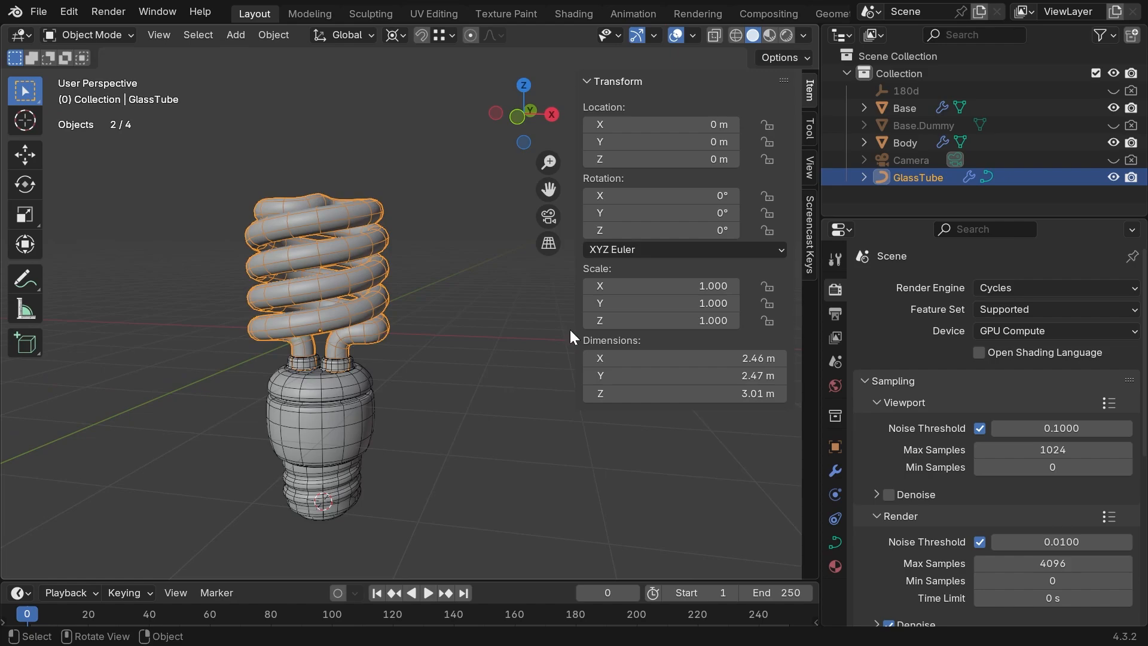
pyautogui.click(837, 567)
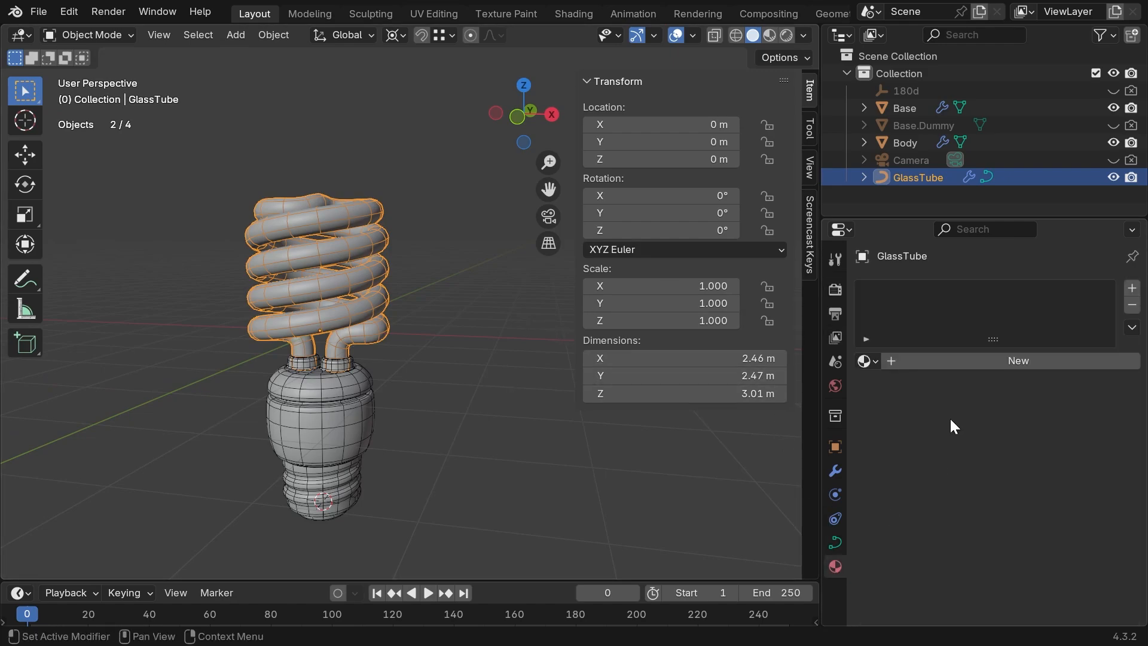
pyautogui.click(982, 360)
pyautogui.click(981, 359)
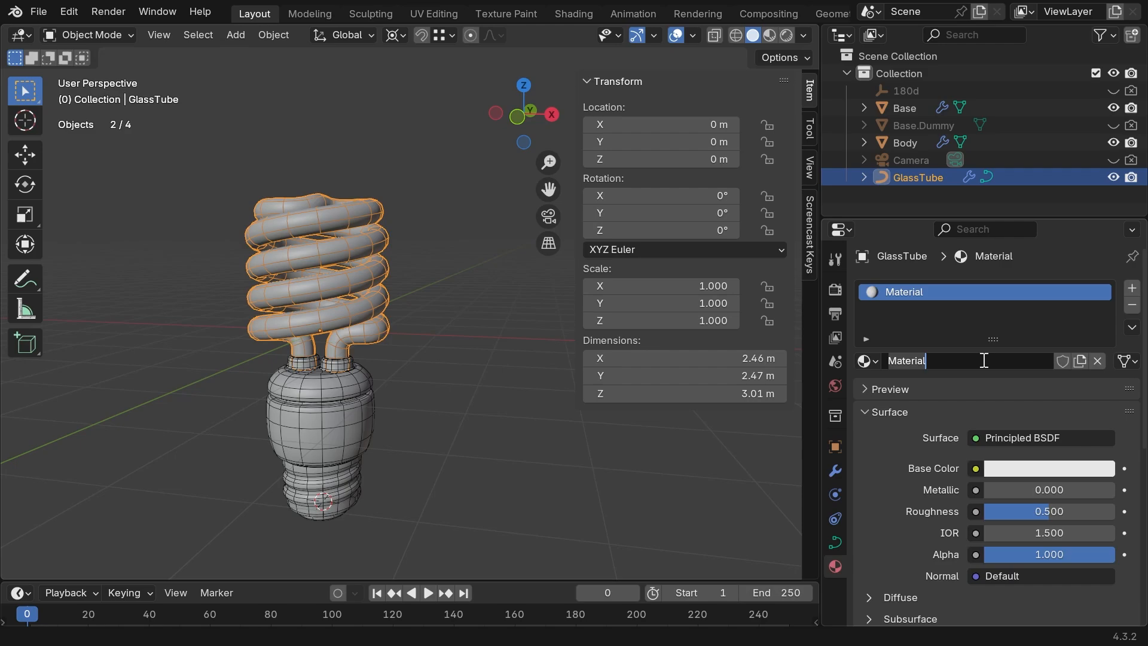
pyautogui.write('GlassTube.Mat')
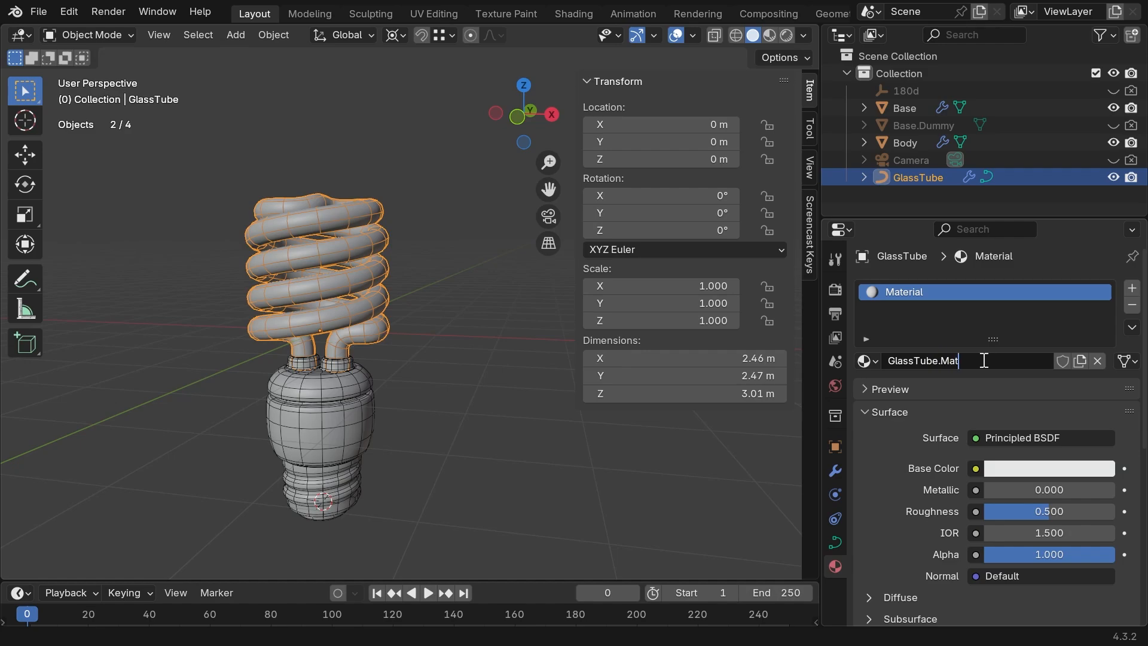
pyautogui.press('Return')
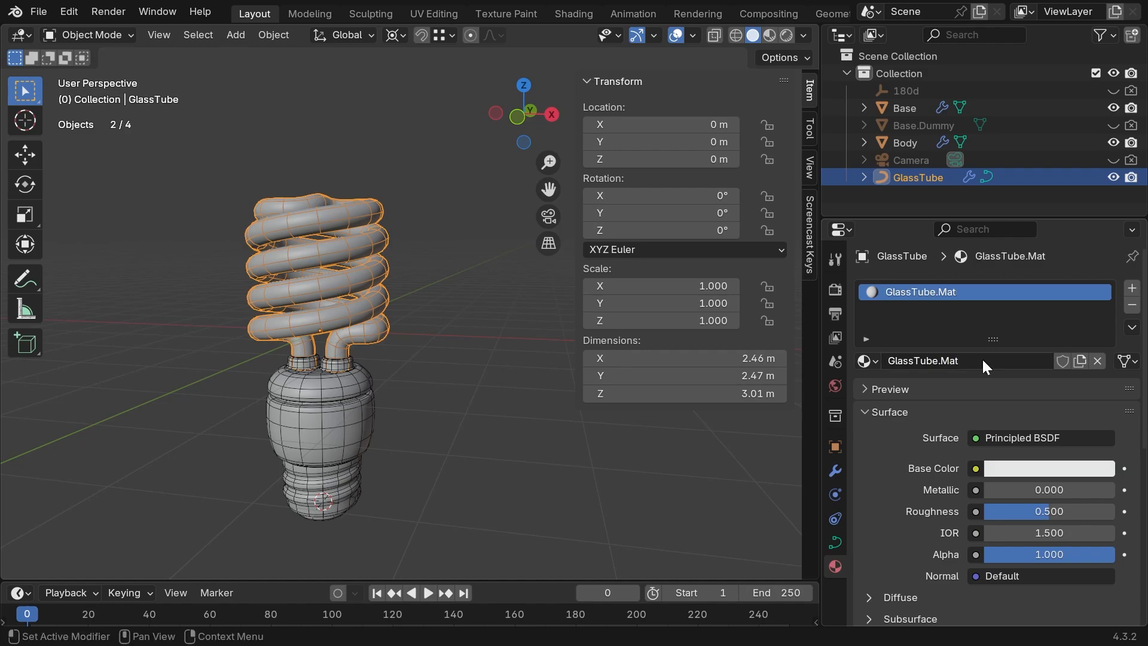
# - Turn the timeline area below the 3D viewport into an enlarged Shader Editor showing the GlassTube.Mat nodes
pyautogui.moveTo(533, 580); pyautogui.dragTo(552, 407)
pyautogui.keyDown('shift'); pyautogui.moveTo(413, 313); pyautogui.dragTo(483, 313, button='middle'); pyautogui.keyUp('shift')
pyautogui.scroll(1, 468, 313)
pyautogui.click(19, 419)
pyautogui.click(63, 579)
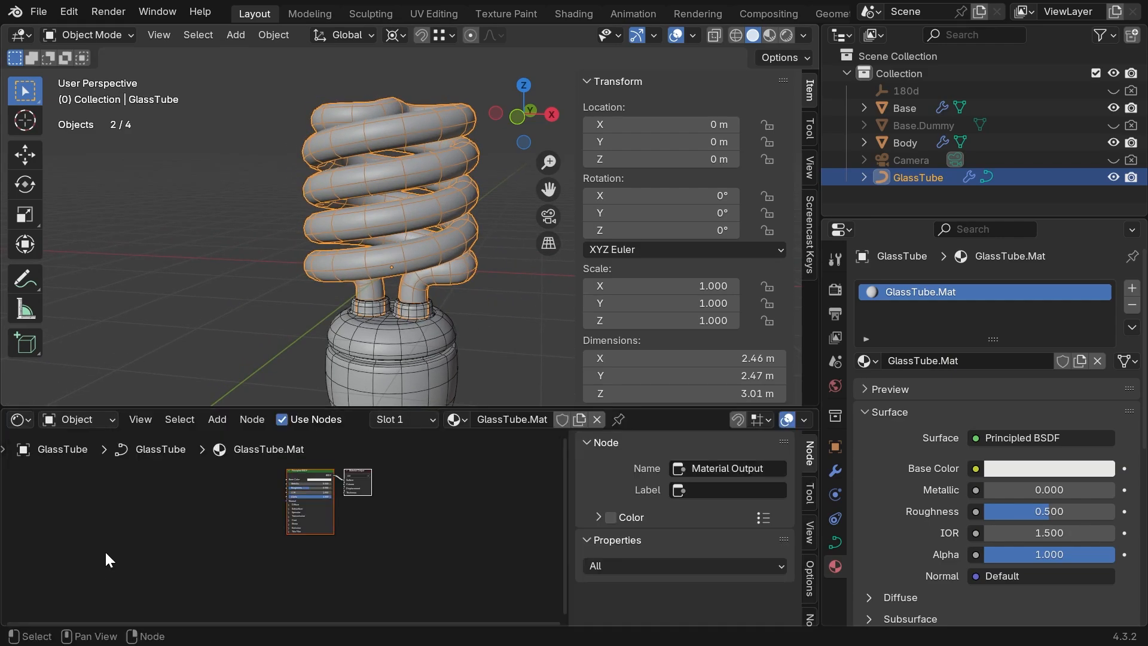
pyautogui.scroll(5, 195, 515)
pyautogui.moveTo(337, 551); pyautogui.dragTo(415, 464, button='middle')
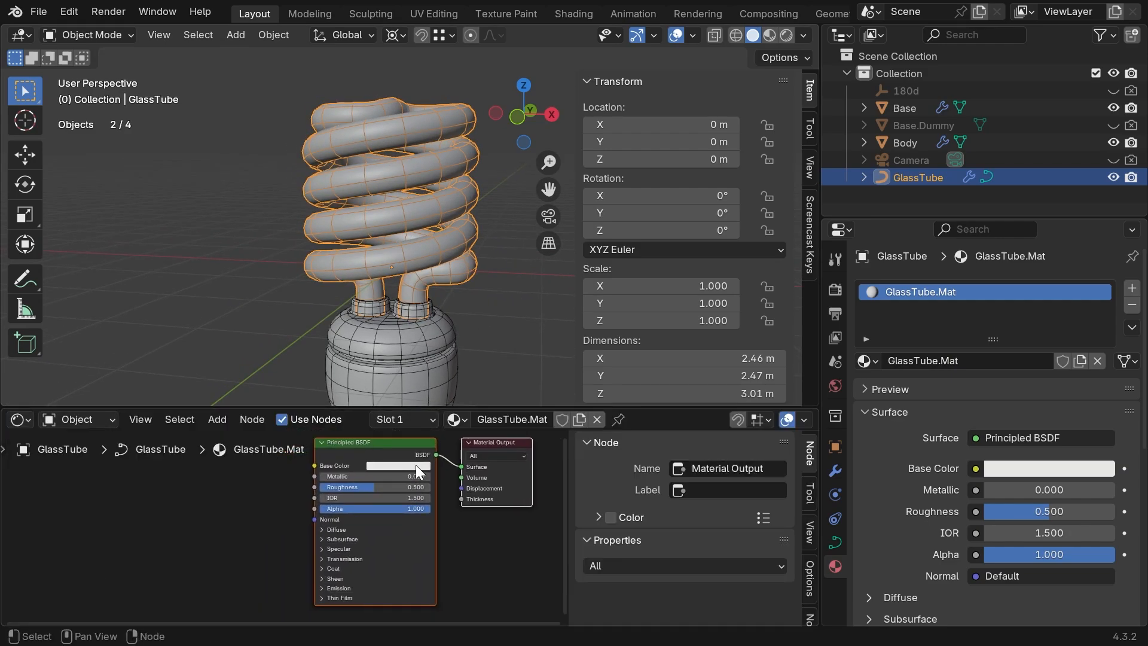
pyautogui.moveTo(477, 408); pyautogui.dragTo(483, 330)
# - Set the Roughness of the glass tube's Principled BSDF to 0.8
pyautogui.keyDown('shift'); pyautogui.moveTo(459, 268); pyautogui.dragTo(467, 289, button='middle'); pyautogui.keyUp('shift')
pyautogui.scroll(4, 408, 427)
pyautogui.moveTo(398, 447); pyautogui.dragTo(396, 476, button='middle')
pyautogui.scroll(3, 396, 476)
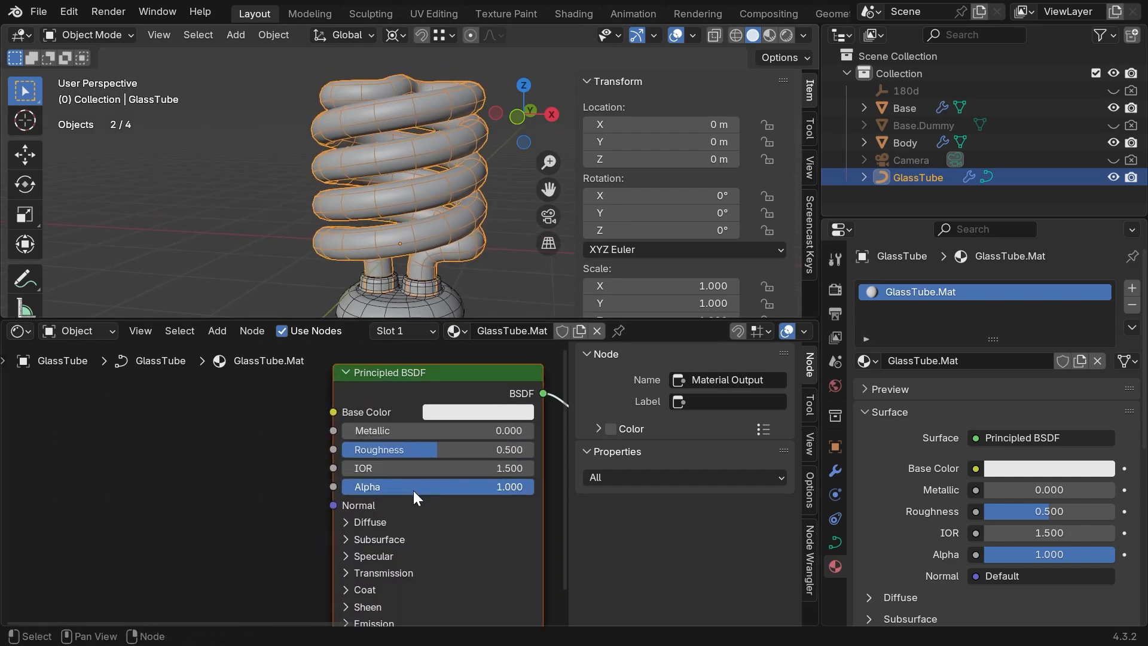
pyautogui.click(475, 407)
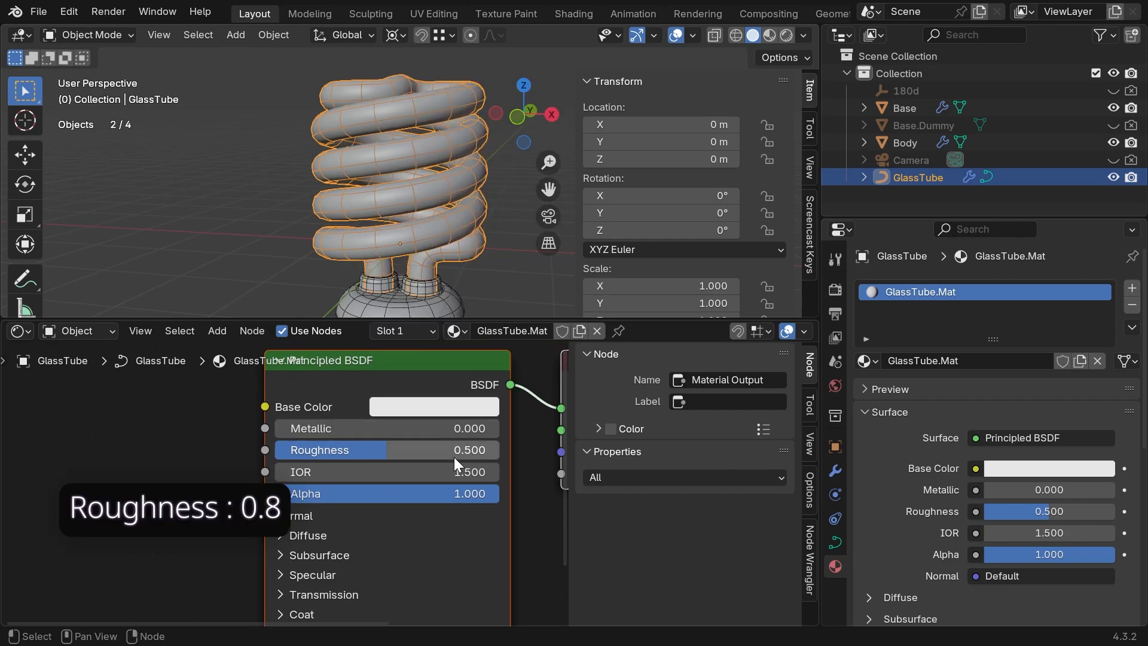
pyautogui.click(486, 452)
pyautogui.write('.8')
pyautogui.press('Return')
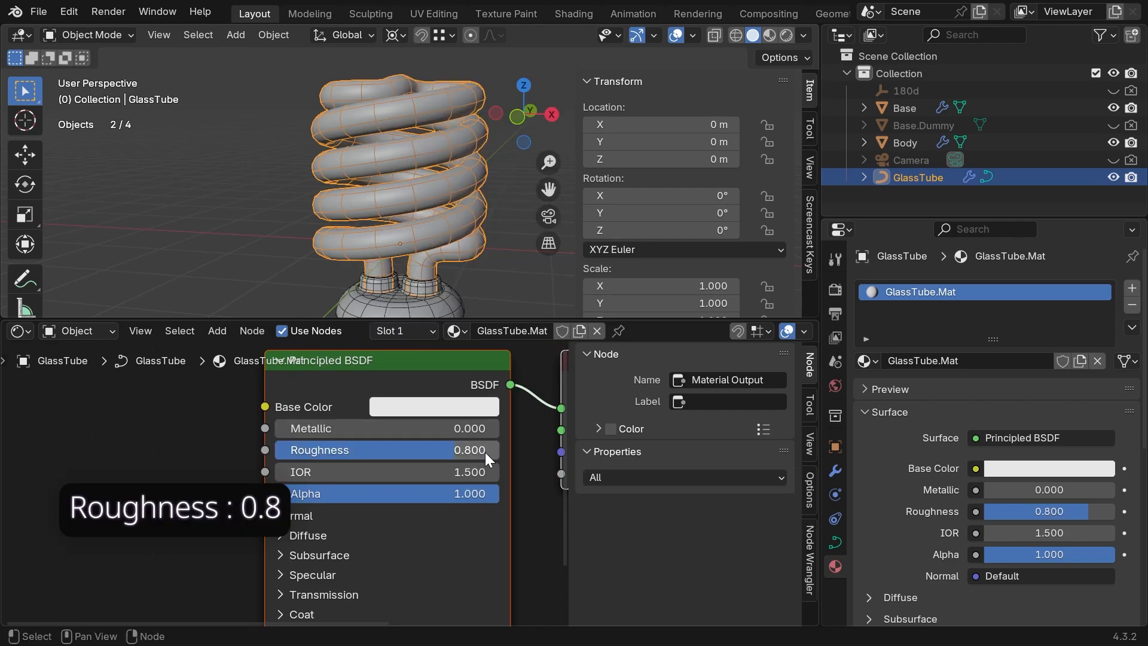
# - Set the Transmission Weight of the glass tube's Principled BSDF to 1
pyautogui.scroll(-1, 371, 559)
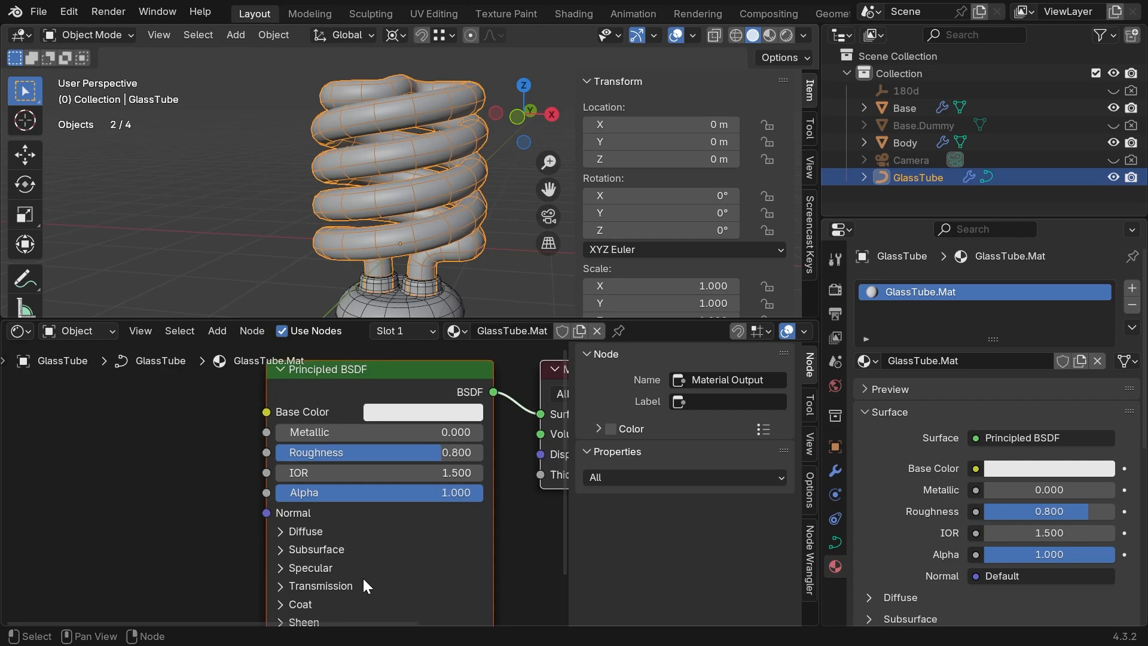
pyautogui.scroll(2, 362, 576)
pyautogui.click(379, 500)
pyautogui.click(407, 534)
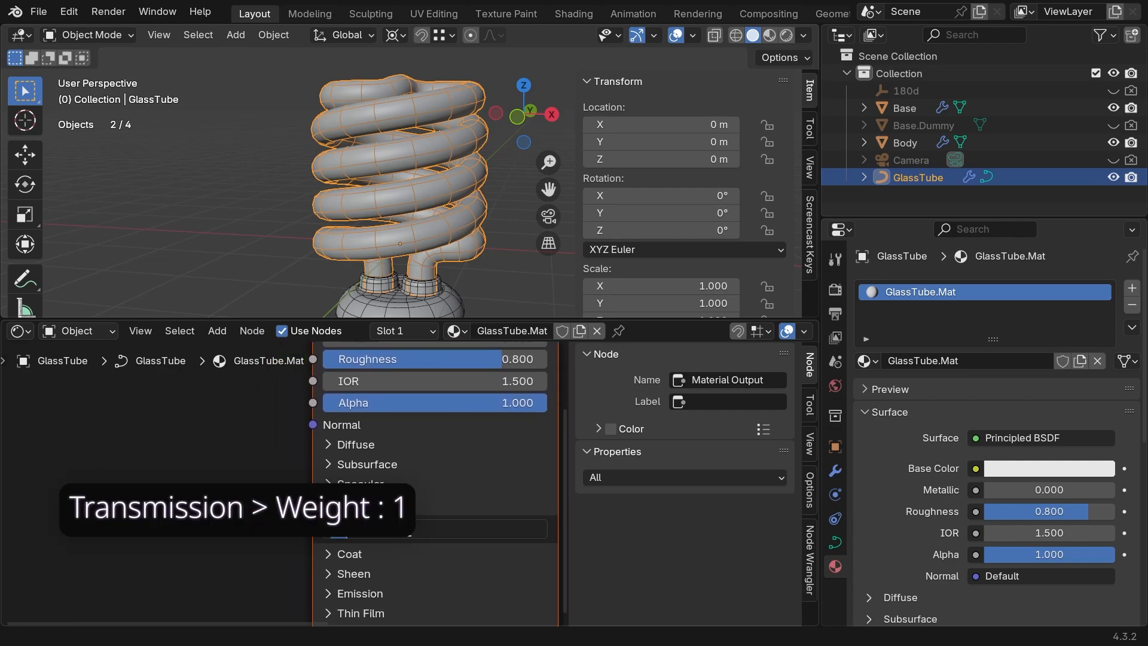
pyautogui.press('Return')
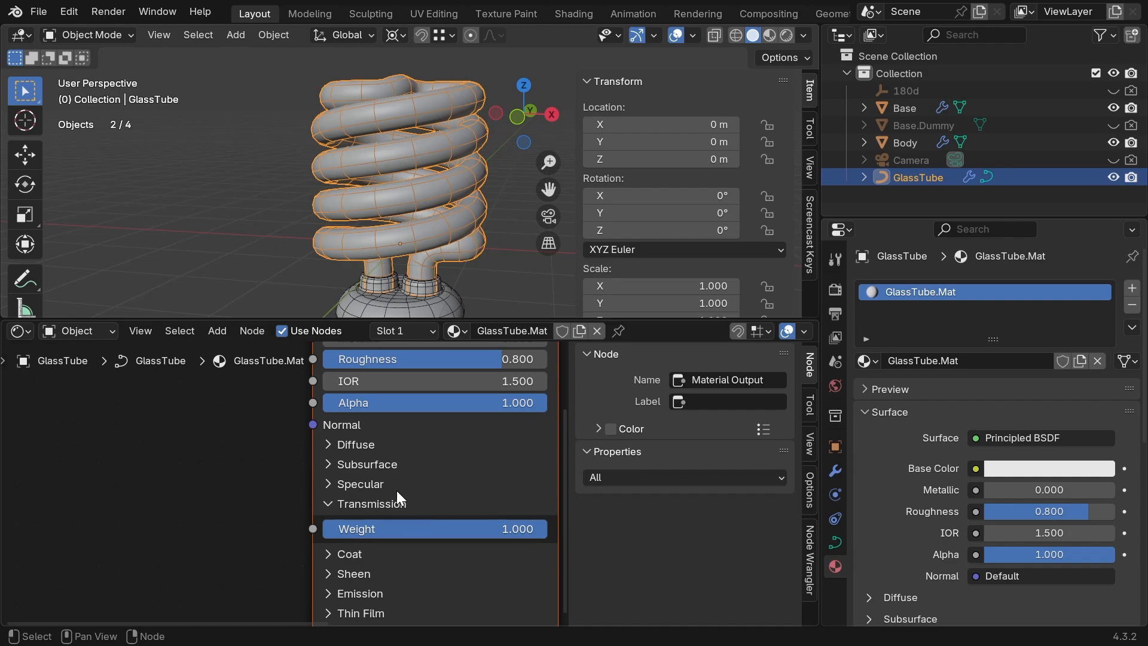
# - Set the Coat Weight to 1 and the Coat IOR to 1.7 on the glass tube's Principled BSDF
pyautogui.click(328, 553)
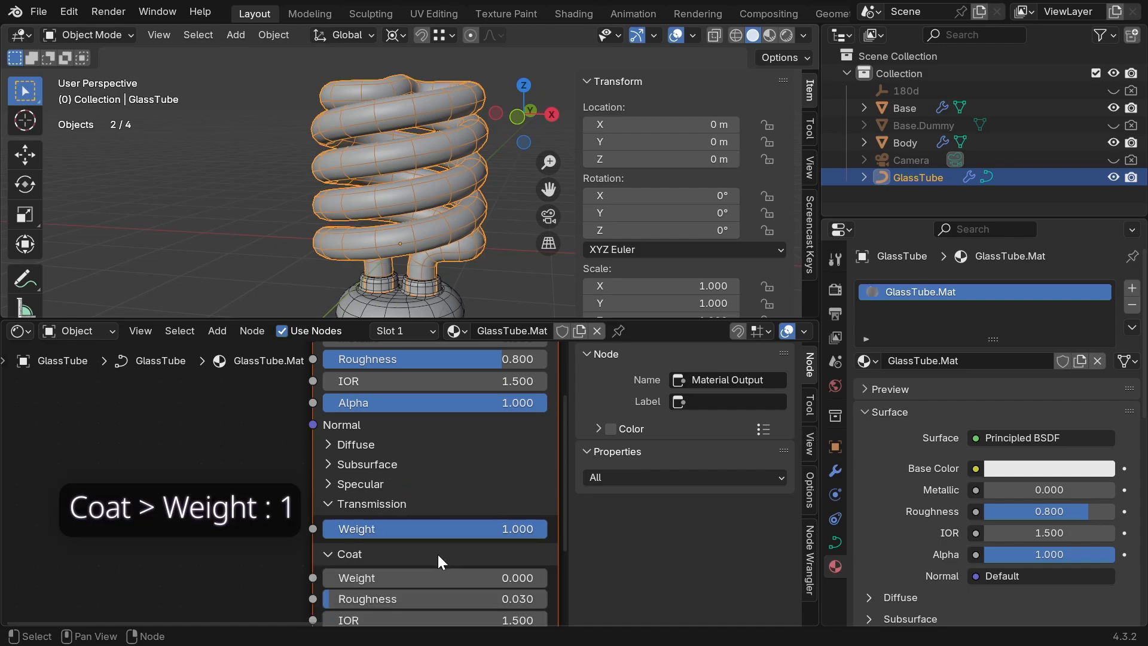
pyautogui.moveTo(437, 550); pyautogui.dragTo(454, 430, button='middle')
pyautogui.click(494, 456)
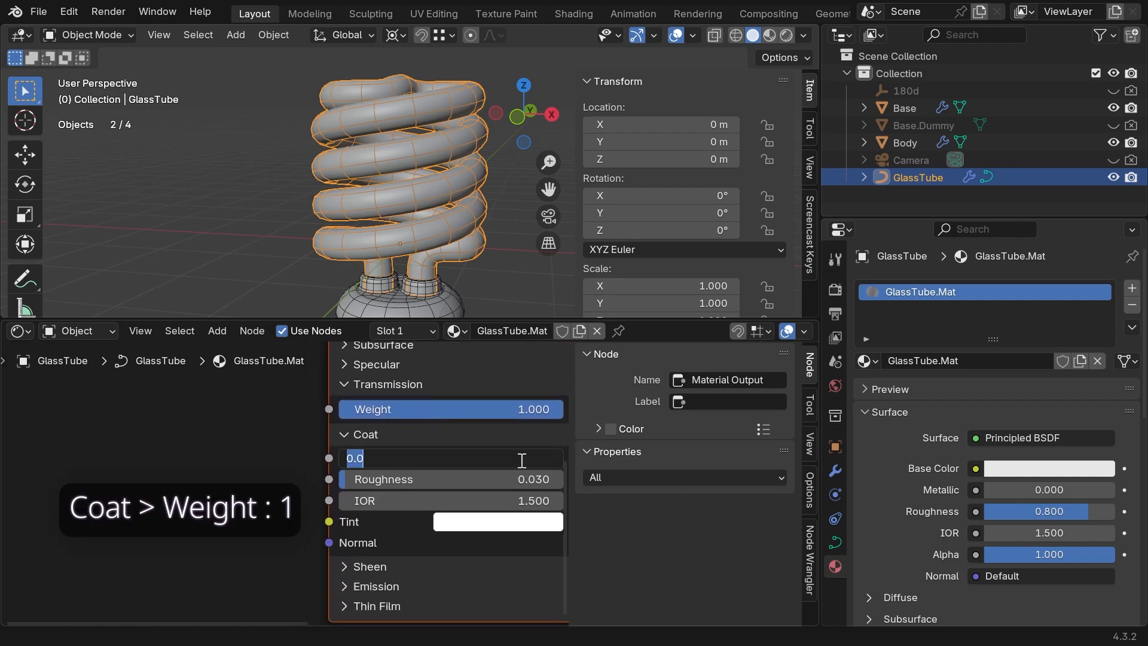
pyautogui.write('1')
pyautogui.press('Return')
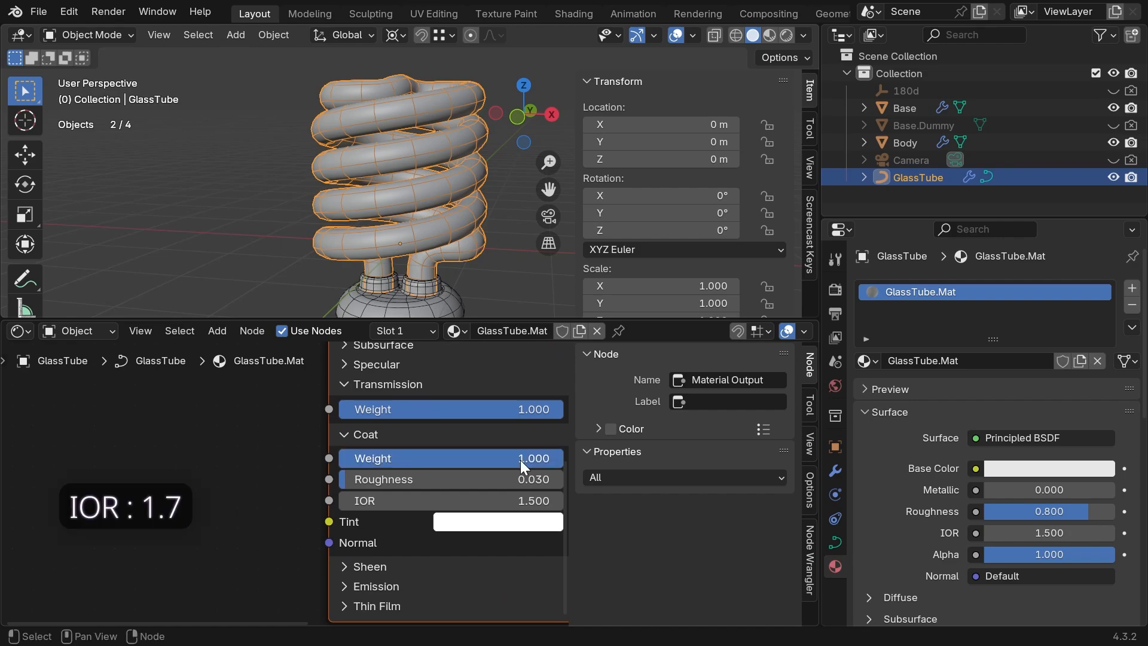
pyautogui.click(526, 492)
pyautogui.write('1.7')
pyautogui.press('Return')
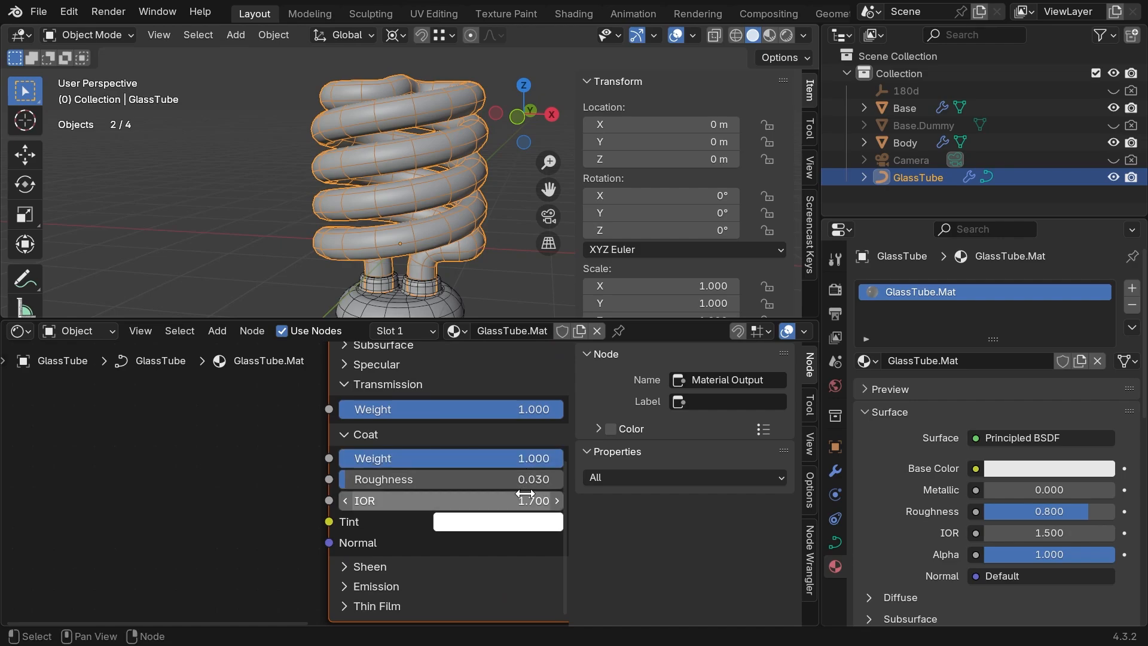
# - Switch the 3D viewport to Rendered shading and set the glass tube's Subdivision viewport level to 2
pyautogui.keyDown('shift'); pyautogui.moveTo(294, 247); pyautogui.dragTo(286, 248, button='middle'); pyautogui.keyUp('shift')
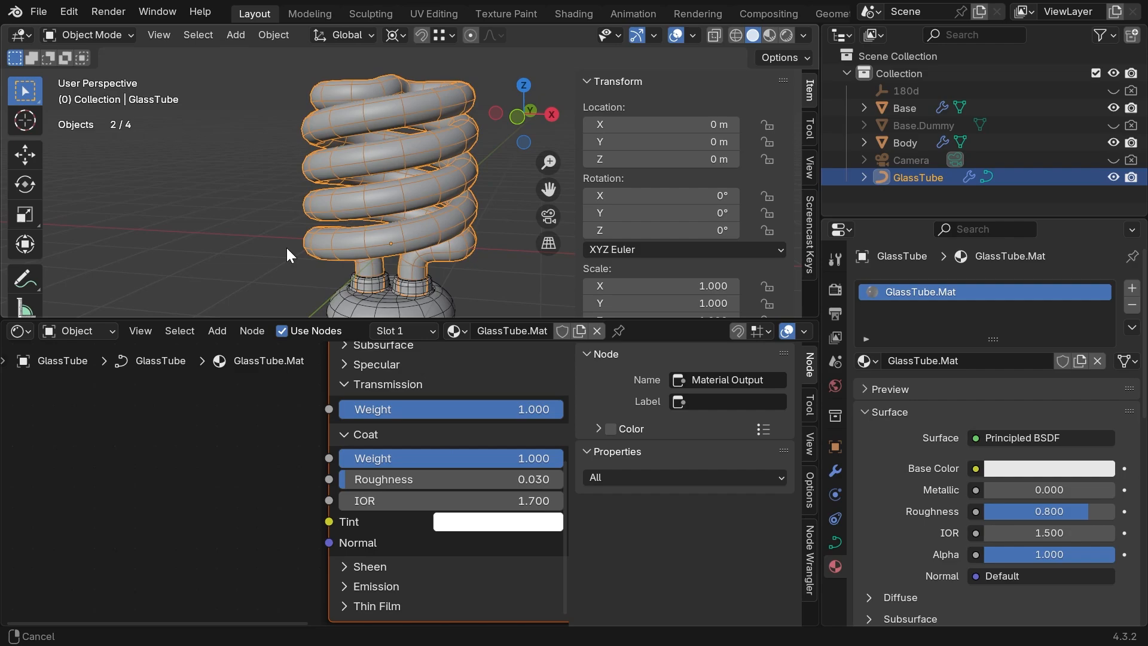
pyautogui.press('z')
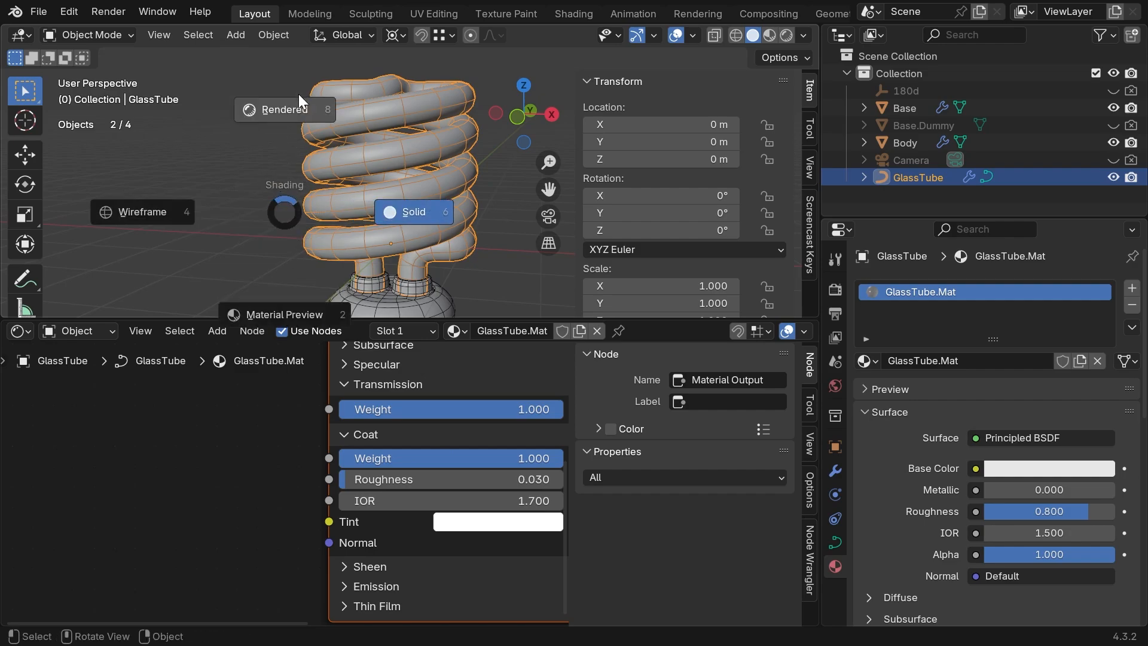
pyautogui.click(299, 95)
pyautogui.moveTo(362, 186); pyautogui.dragTo(388, 180, button='middle')
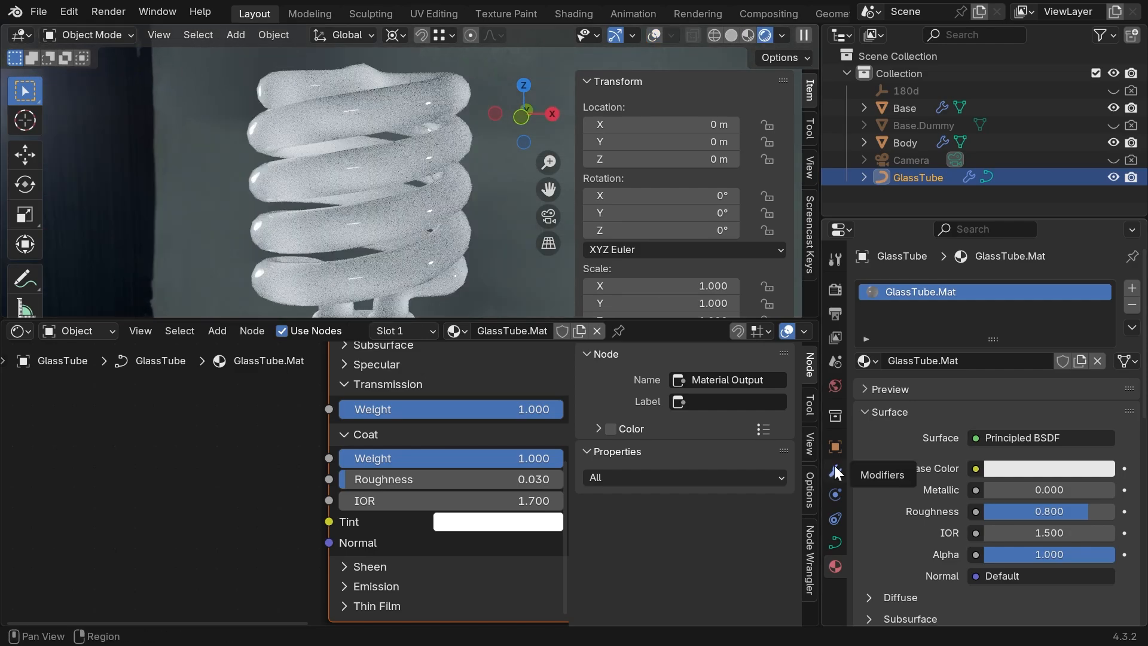
pyautogui.click(836, 471)
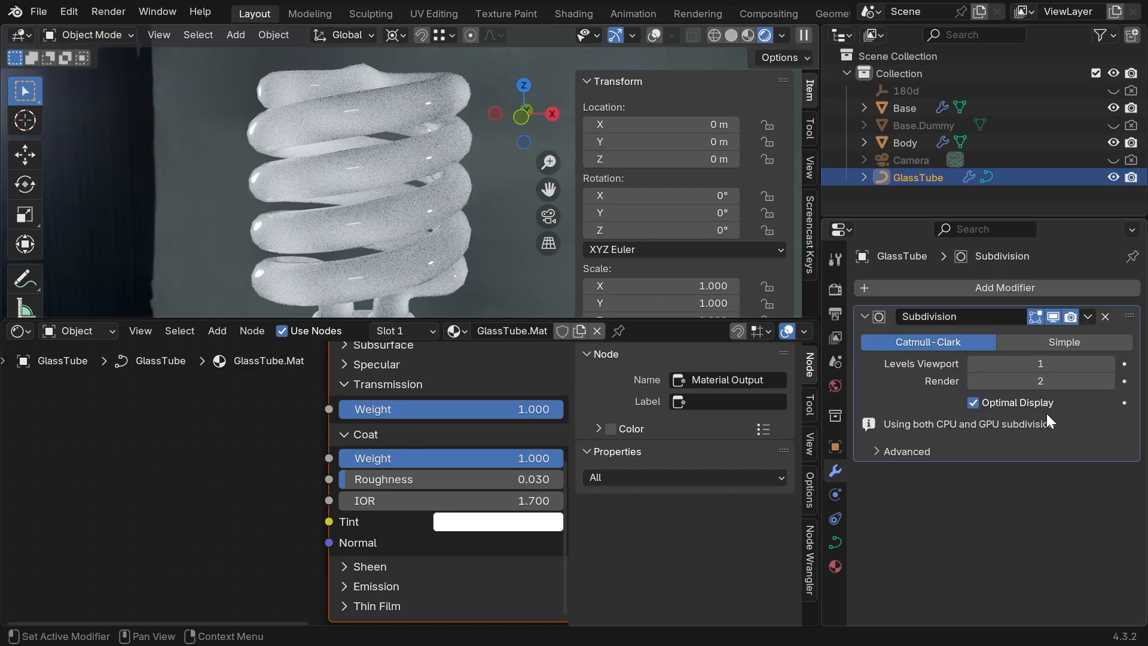
pyautogui.click(1110, 364)
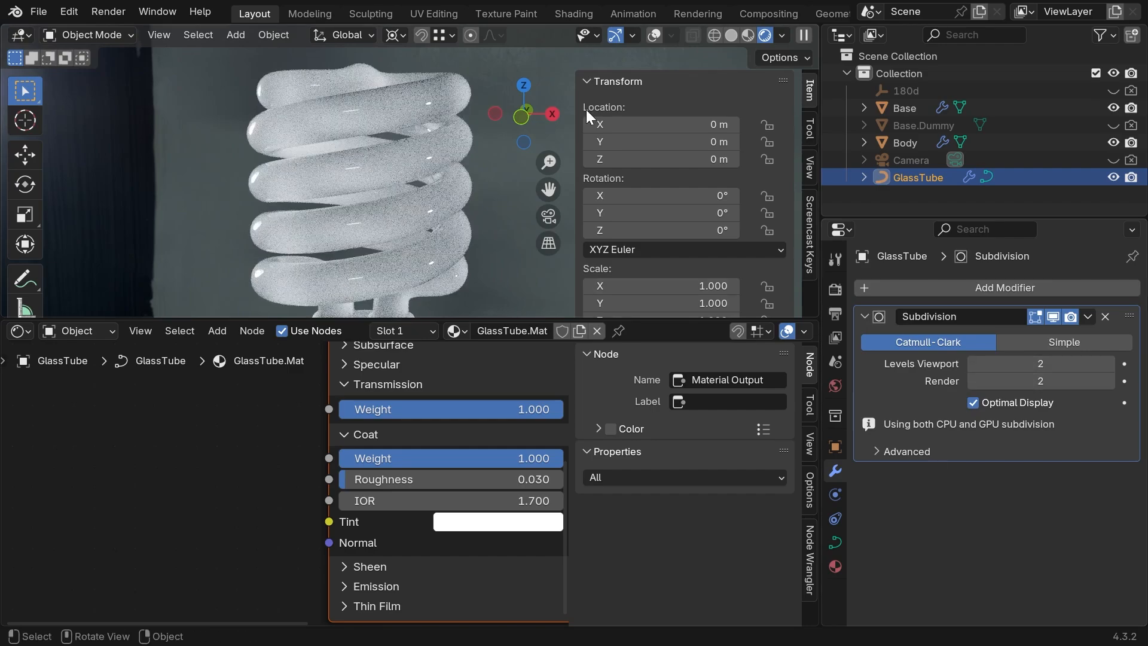
# - Make the film background transparent in the render settings
pyautogui.click(836, 289)
pyautogui.scroll(-10, 932, 557)
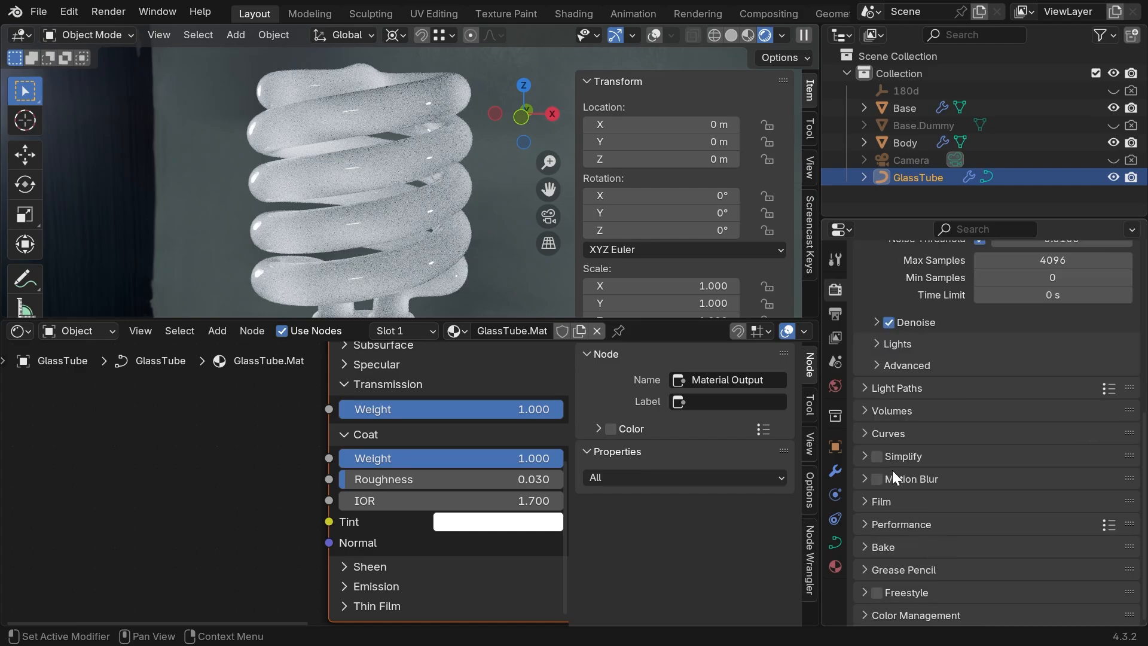
pyautogui.click(869, 501)
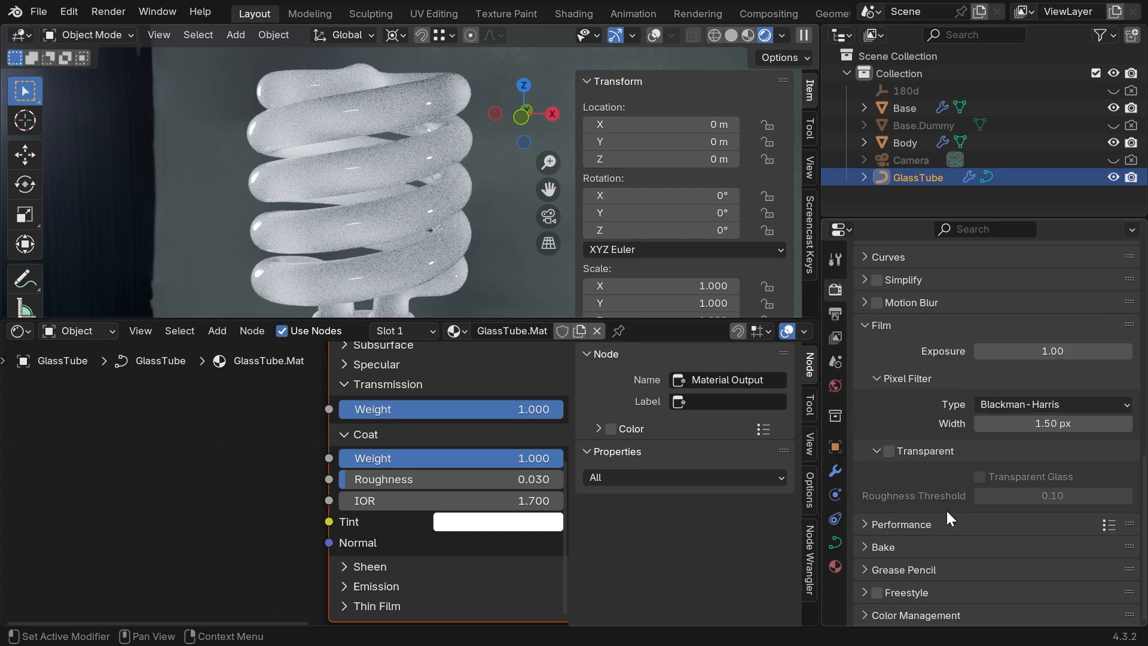
pyautogui.click(895, 451)
pyautogui.moveTo(386, 270); pyautogui.dragTo(364, 203, button='middle')
# - Set the strength of the world background lighting to 0.1
pyautogui.click(835, 386)
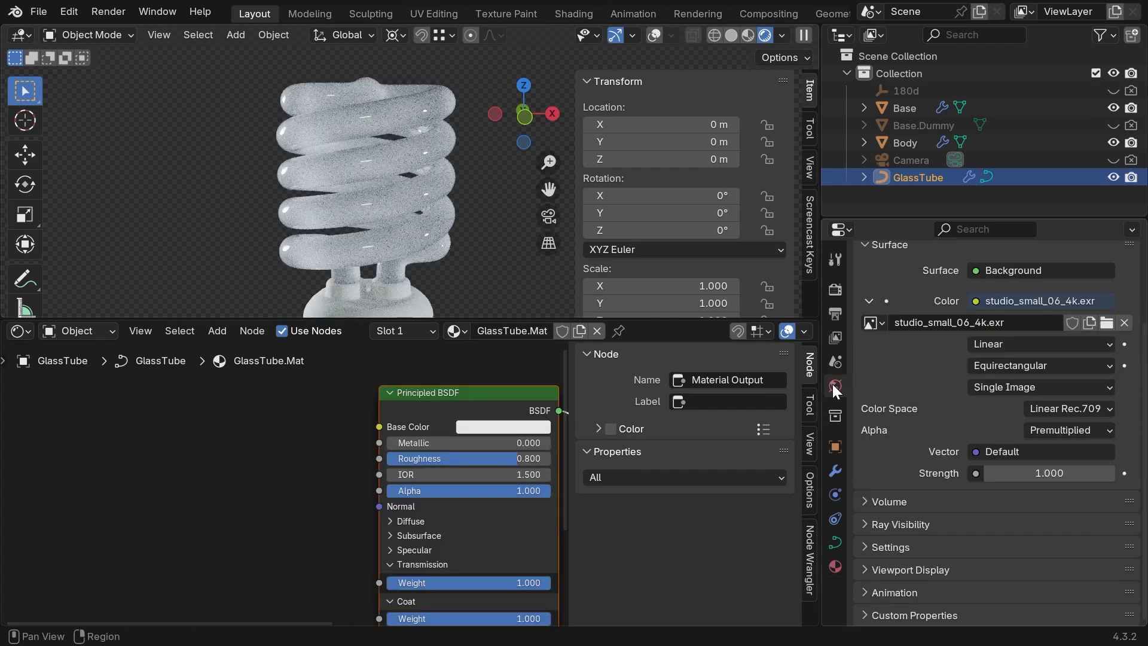
pyautogui.click(1051, 472)
pyautogui.press('BackSpace')
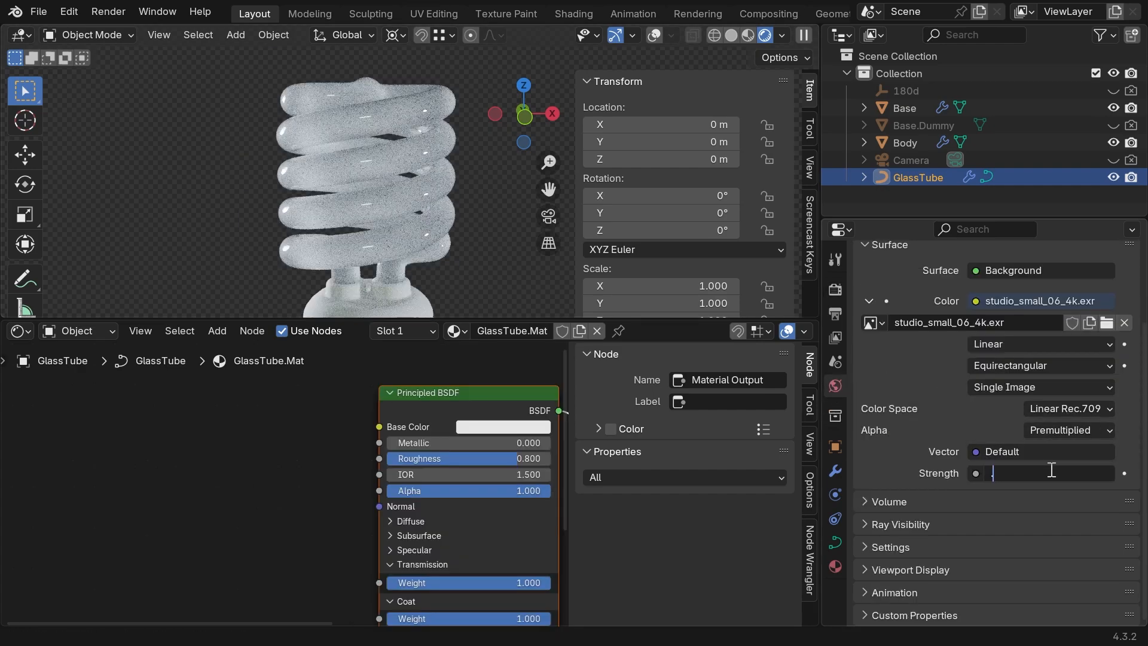
pyautogui.write('0.1')
pyautogui.press('Return')
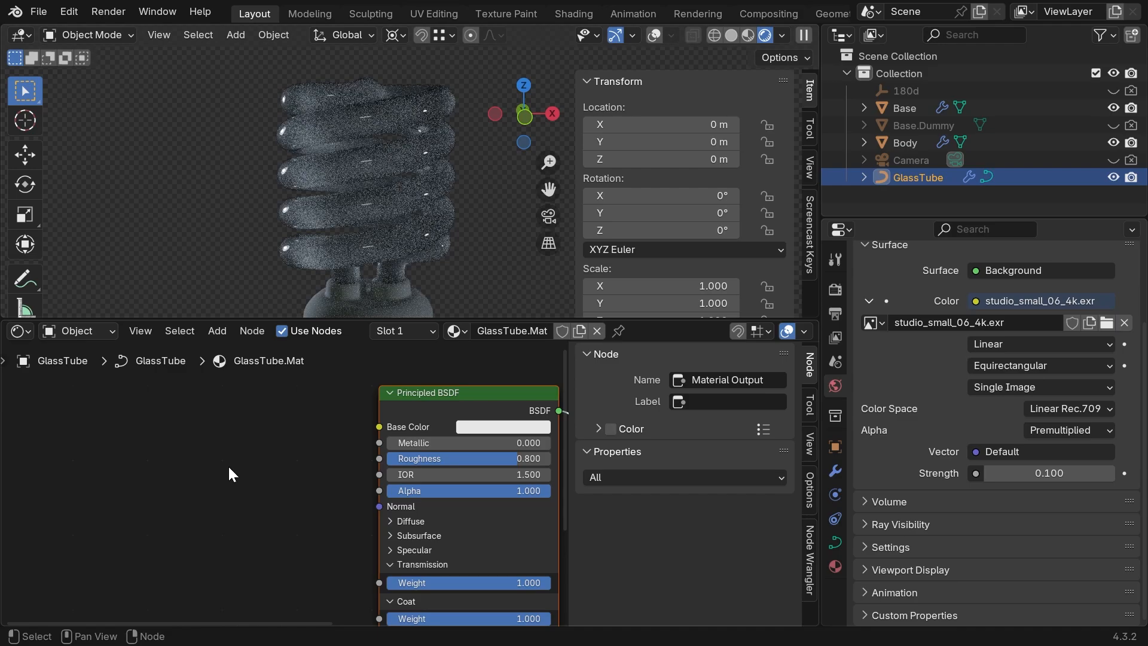
pyautogui.keyDown('shift'); pyautogui.moveTo(381, 226); pyautogui.dragTo(378, 193, button='middle'); pyautogui.keyUp('shift')
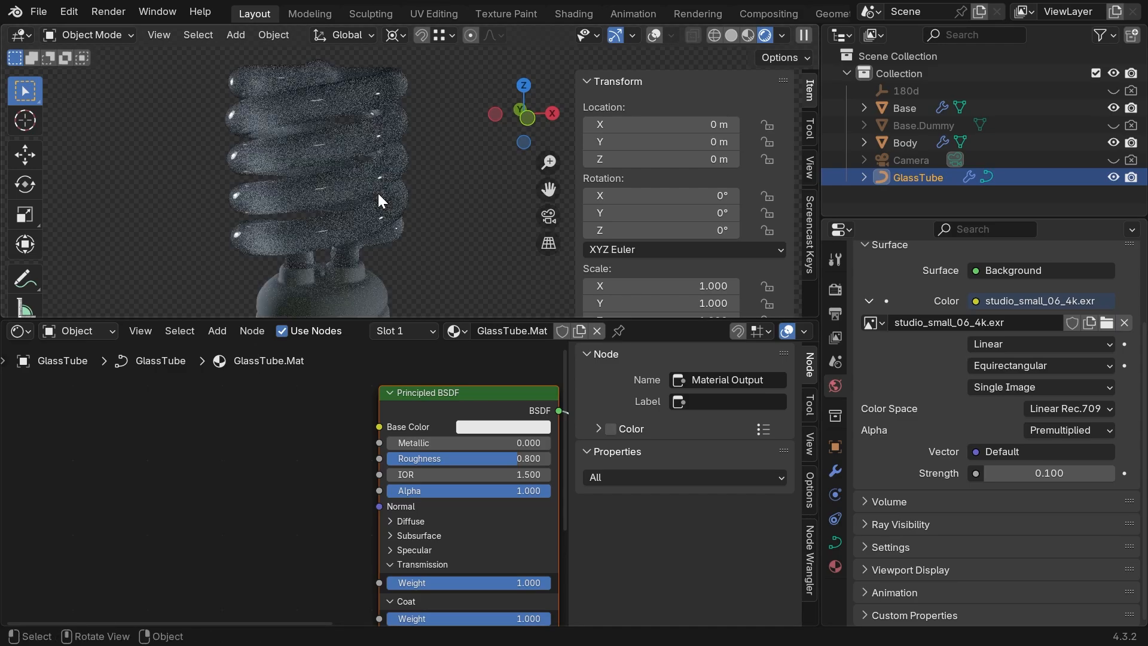
# - Add a point light to the scene
pyautogui.hotkey('shift', 'a')
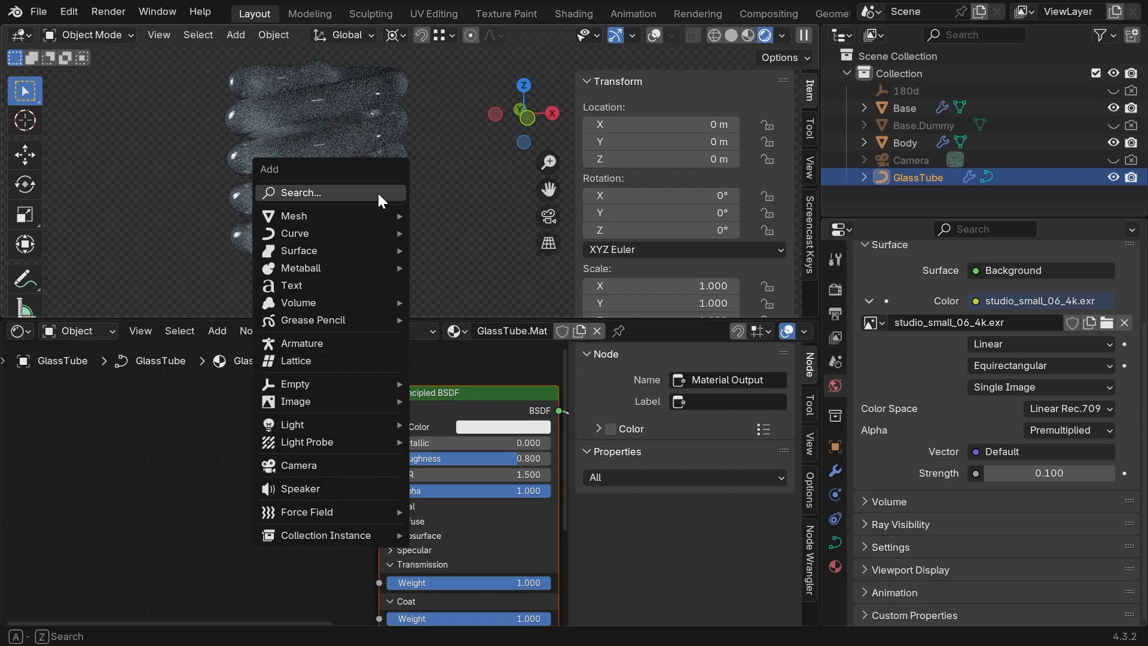
pyautogui.moveTo(368, 422)
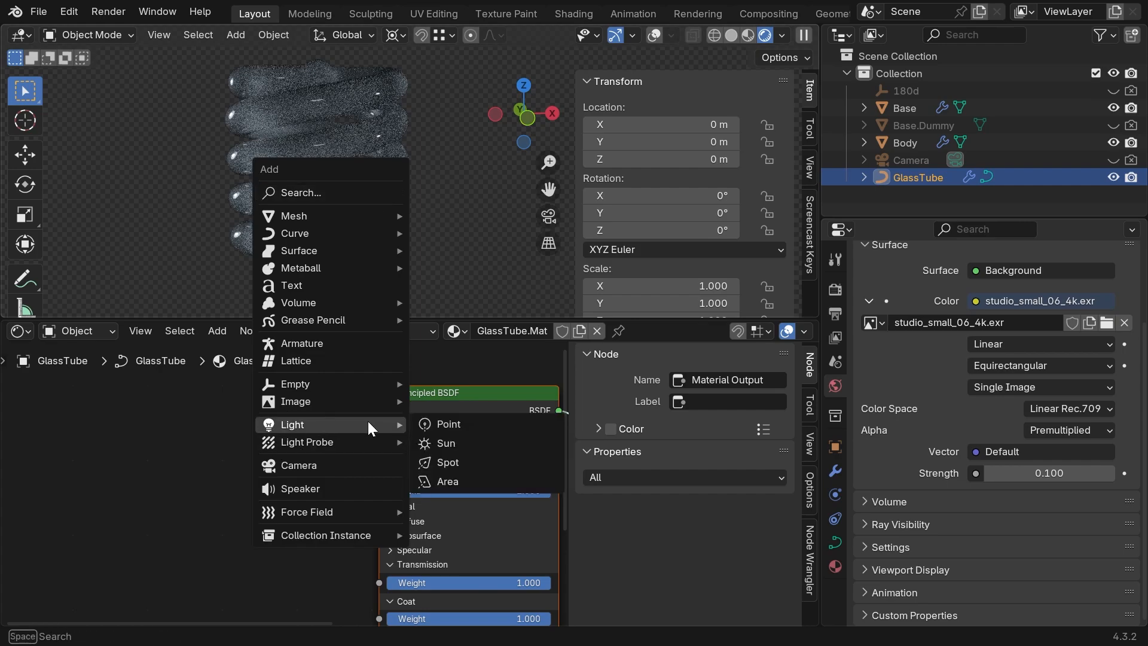
pyautogui.click(487, 423)
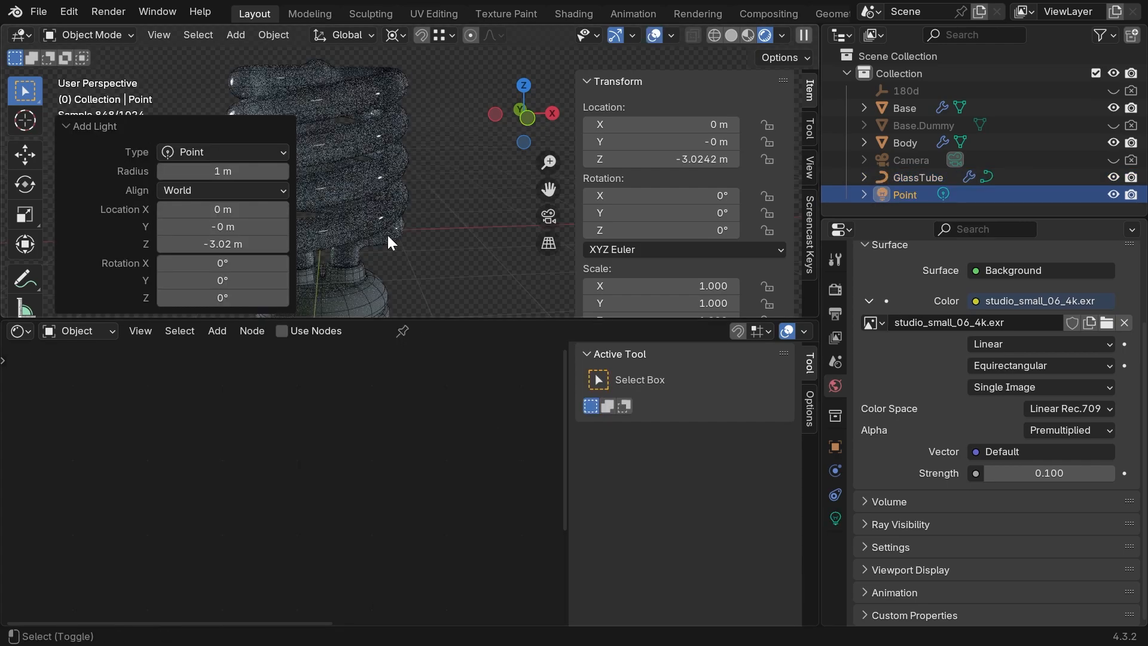
# - Move the point light up beside the glass tube, to about X 1.77 m, Y -0.32 m, Z 0.68 m
pyautogui.keyDown('shift'); pyautogui.moveTo(389, 236); pyautogui.dragTo(403, 194, button='middle'); pyautogui.keyUp('shift')
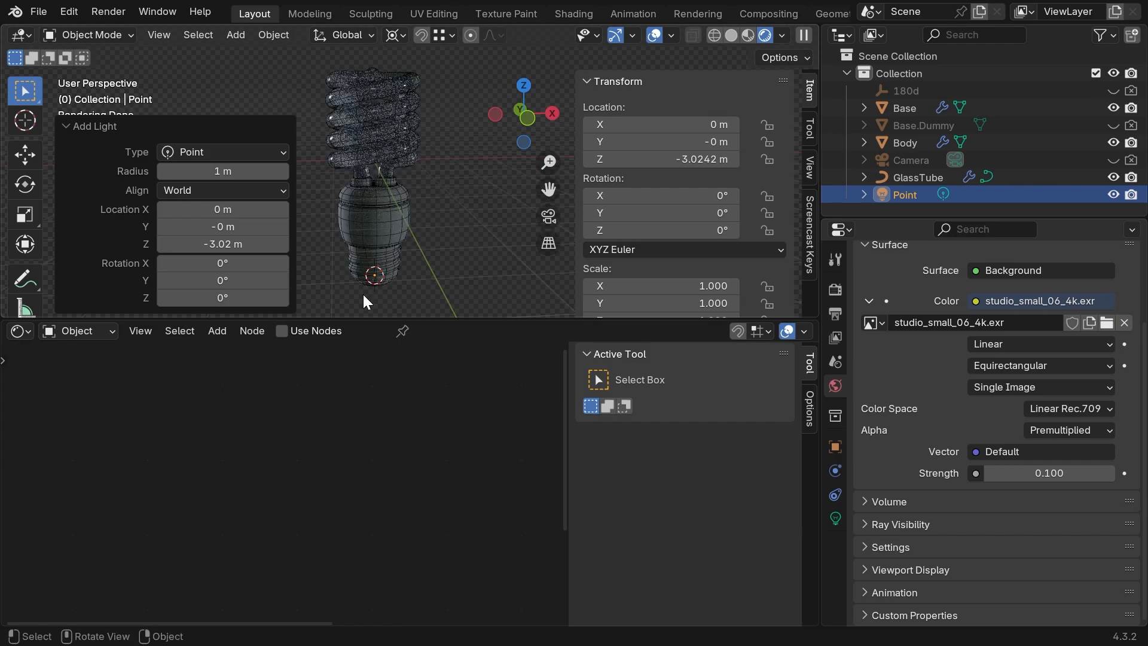
pyautogui.press('g')
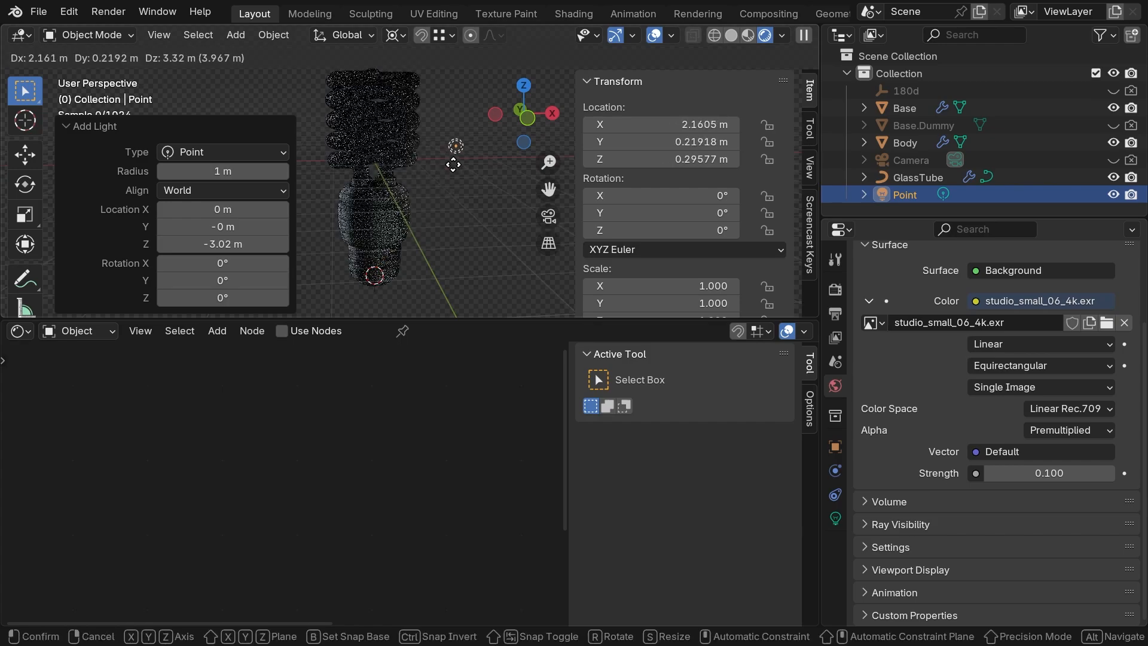
pyautogui.click(436, 150)
pyautogui.moveTo(432, 149); pyautogui.dragTo(421, 300, button='middle')
pyautogui.press('g')
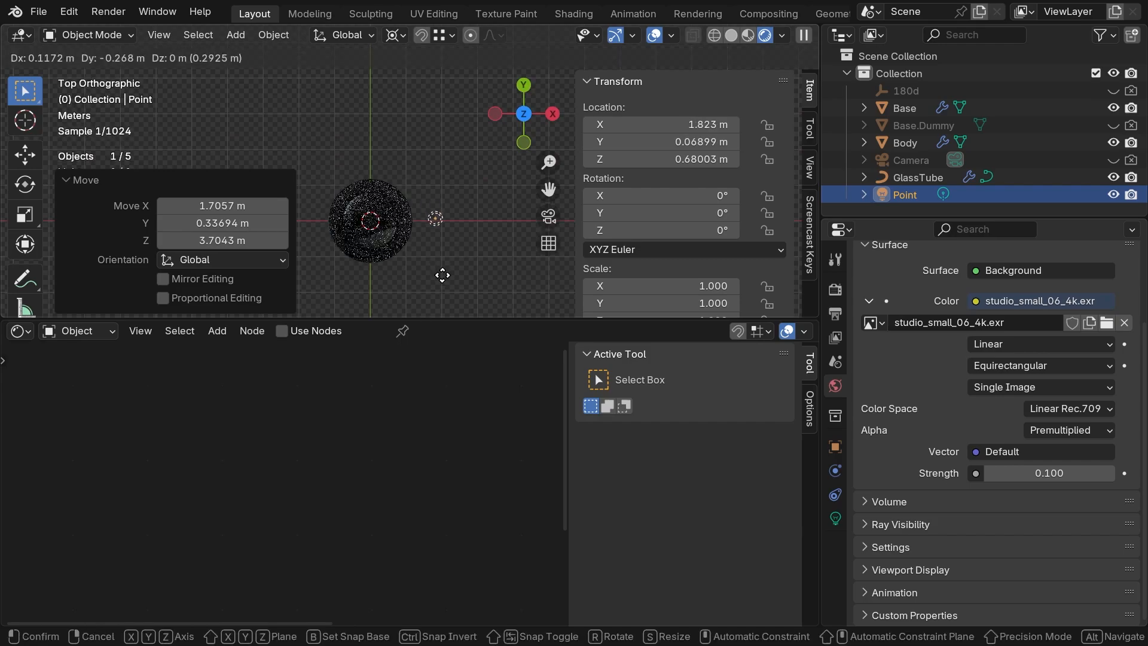
pyautogui.click(440, 289)
pyautogui.moveTo(429, 279); pyautogui.dragTo(432, 144, button='middle')
# - Set the point light's power to 1000 W
pyautogui.click(835, 518)
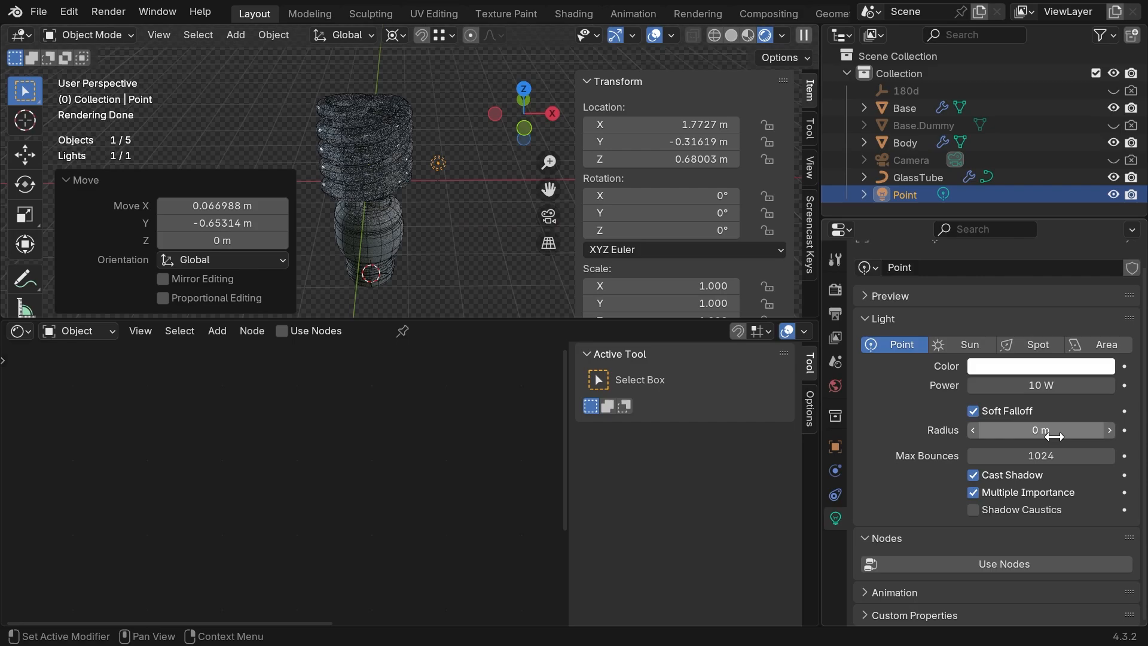
pyautogui.click(1057, 381)
pyautogui.write('1000')
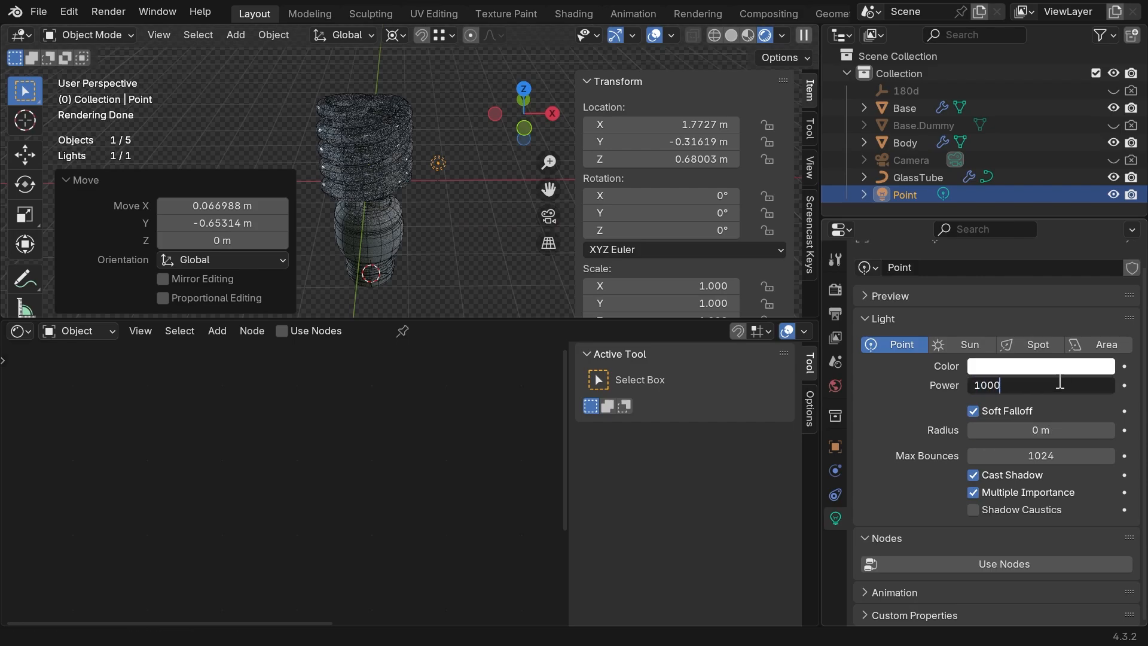
pyautogui.press('Return')
# - Select the glass tube and add a Noise Texture node to its material, placed before the Principled BSDF
pyautogui.scroll(5, 421, 182)
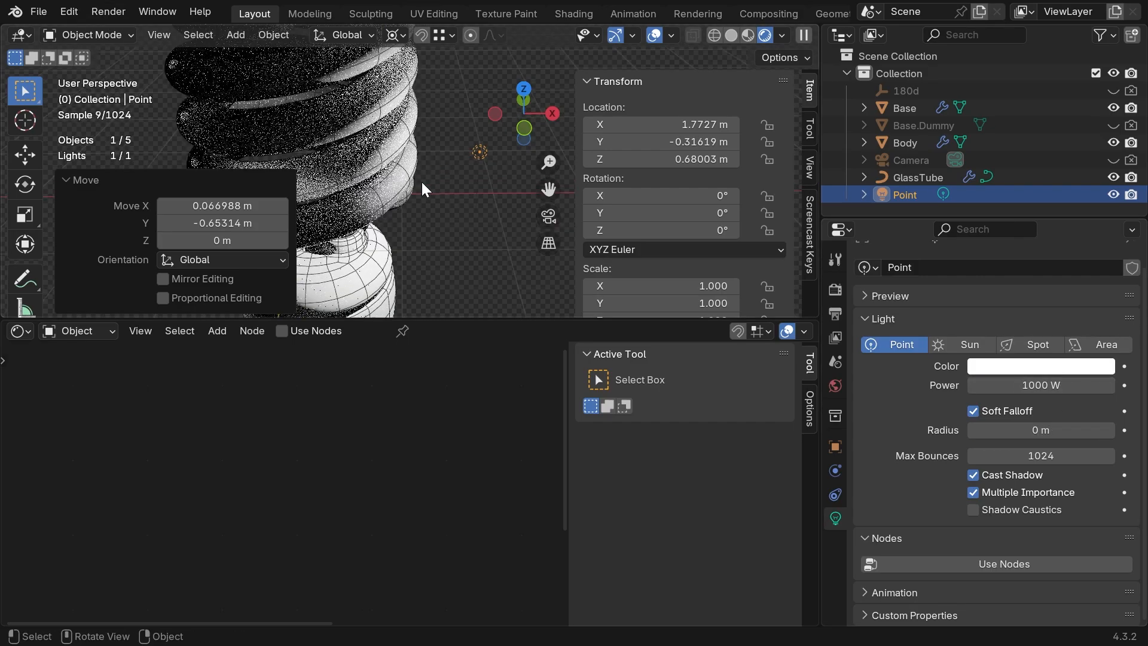
pyautogui.moveTo(419, 177); pyautogui.dragTo(453, 161, button='middle')
pyautogui.scroll(-3, 443, 194)
pyautogui.scroll(5, 436, 172)
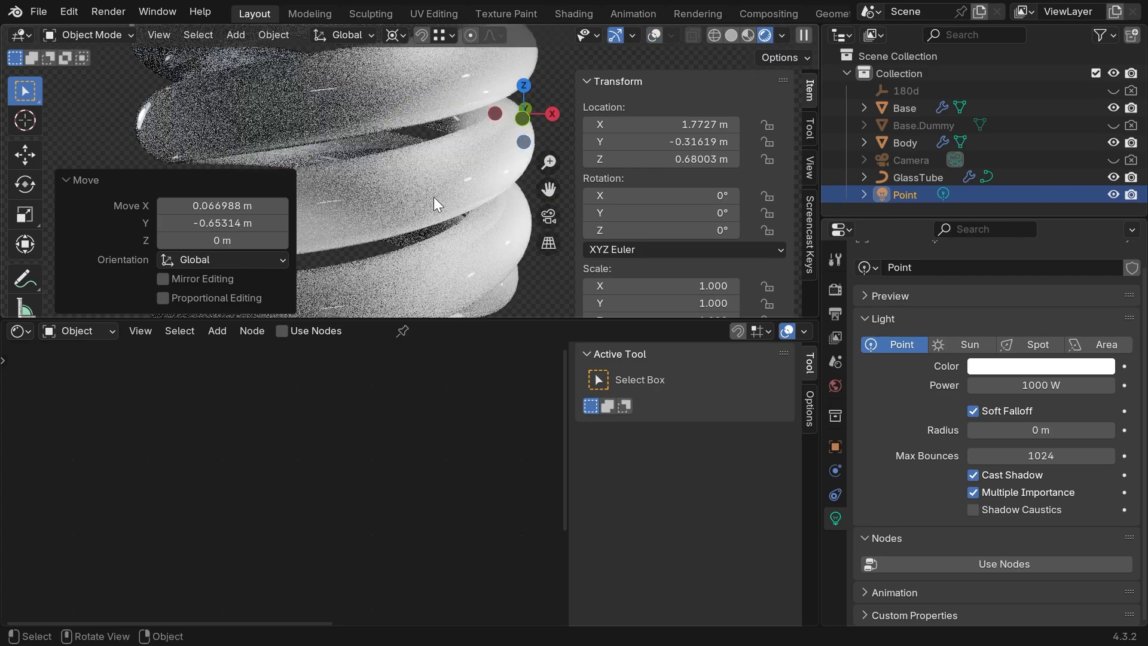
pyautogui.click(371, 218)
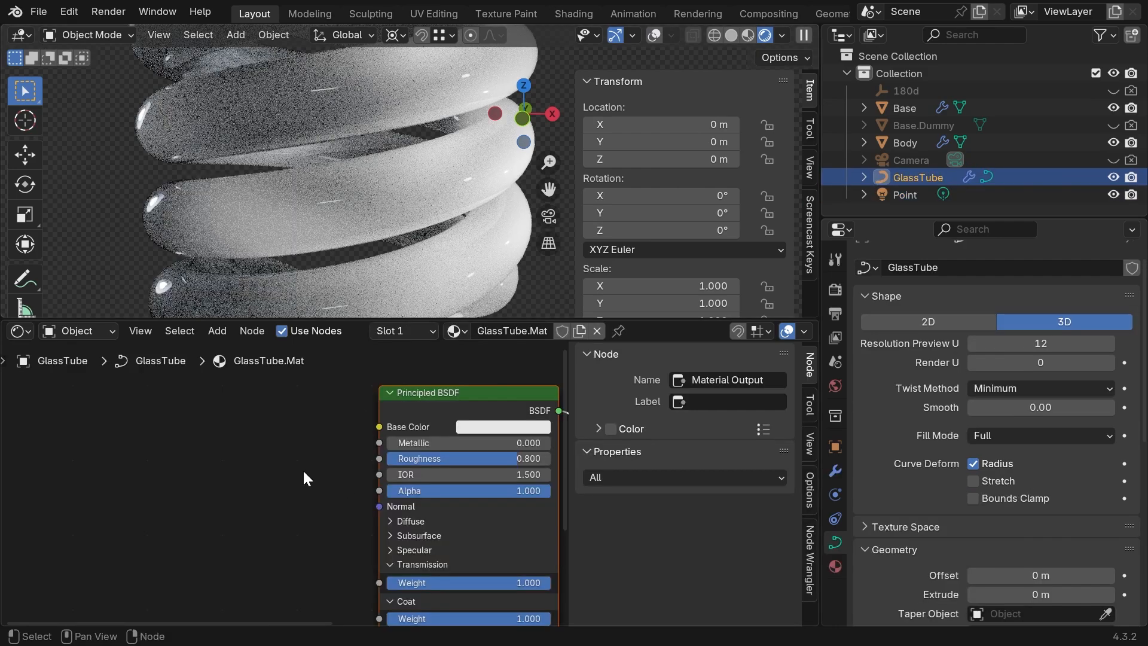
pyautogui.moveTo(304, 479); pyautogui.dragTo(309, 522, button='middle')
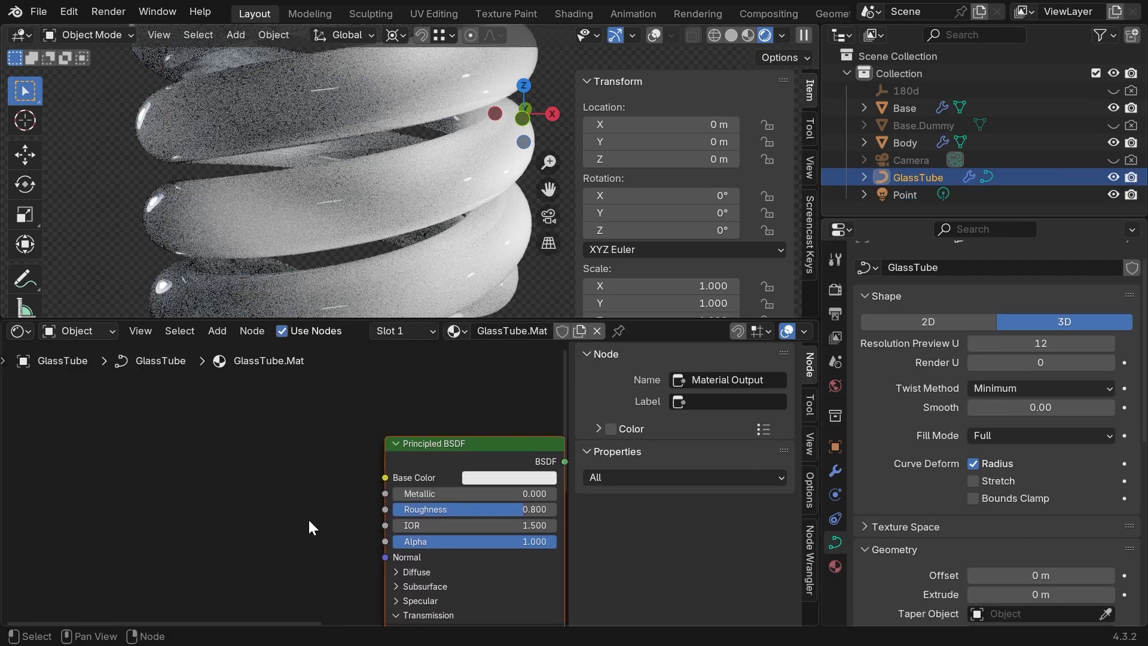
pyautogui.hotkey('shift', 'a')
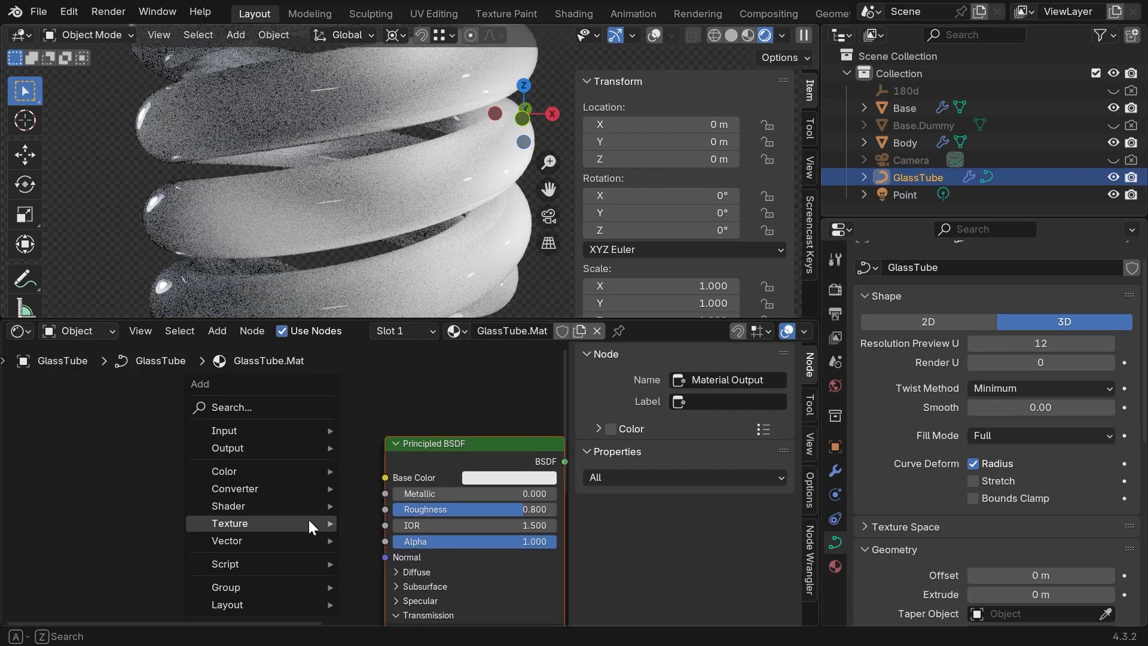
pyautogui.moveTo(309, 518)
pyautogui.write('noise')
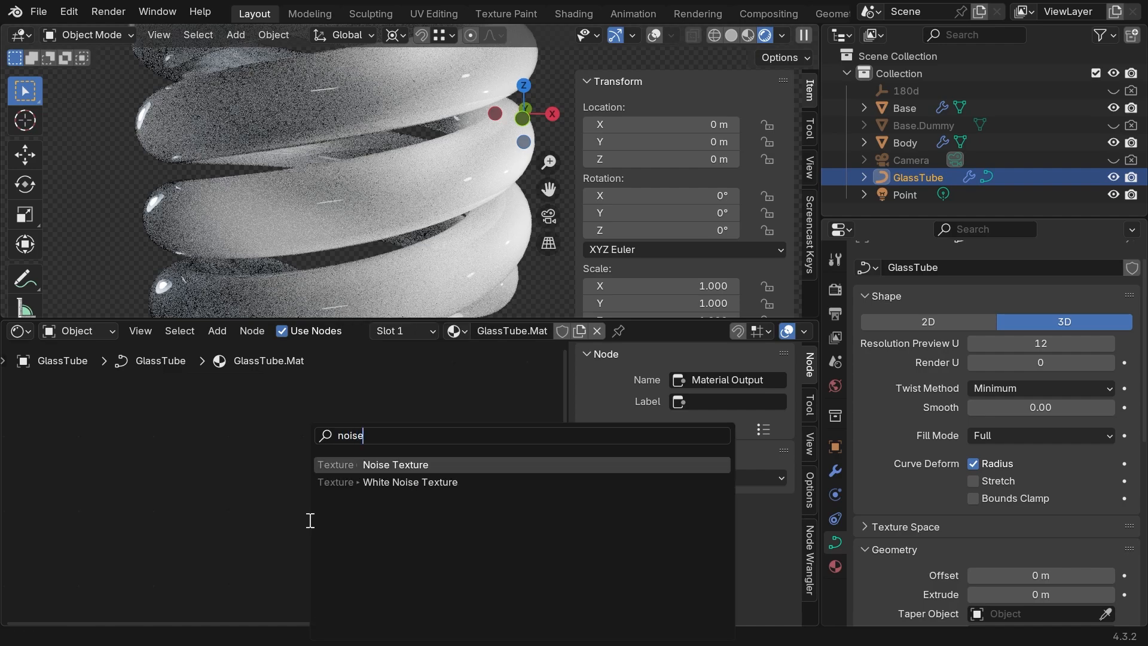
pyautogui.press('Return')
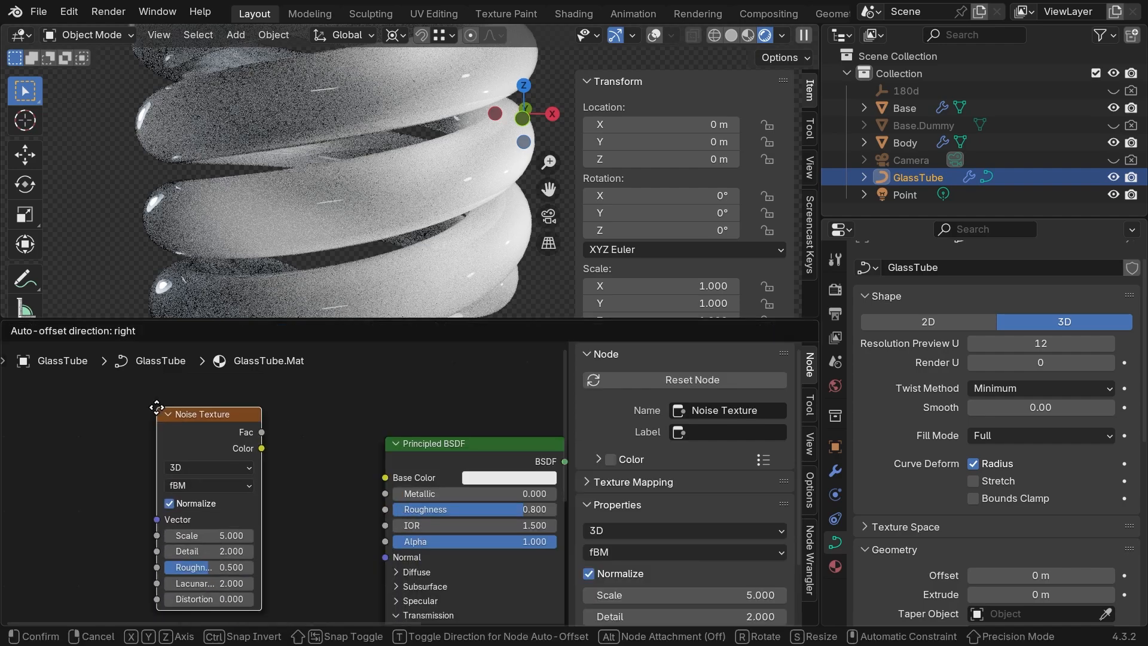
pyautogui.click(111, 406)
# - Set the Noise Texture's Scale to 250, Detail to 4 and Roughness to 1
pyautogui.doubleClick(175, 534)
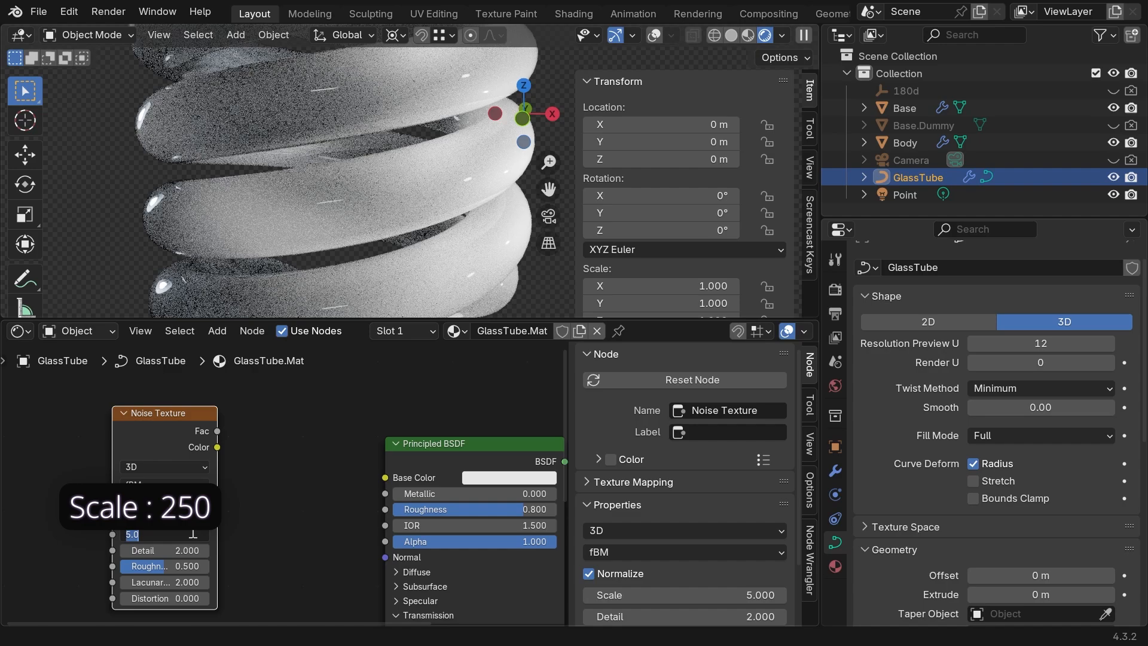
pyautogui.write('250')
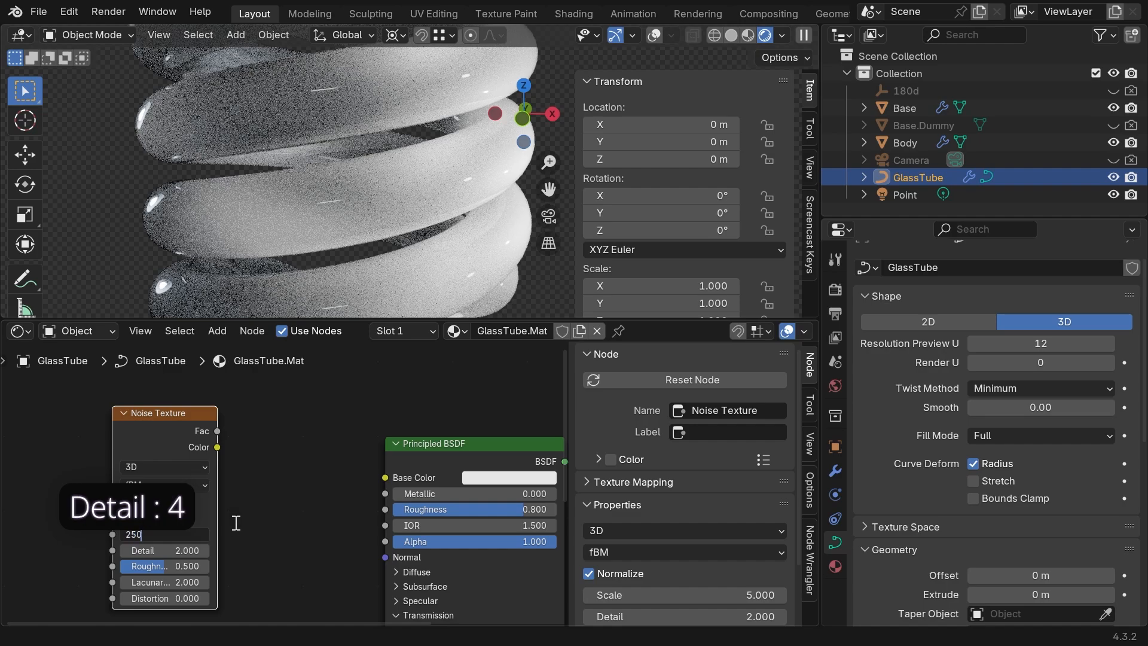
pyautogui.press('Tab')
pyautogui.write('4')
pyautogui.press('Tab')
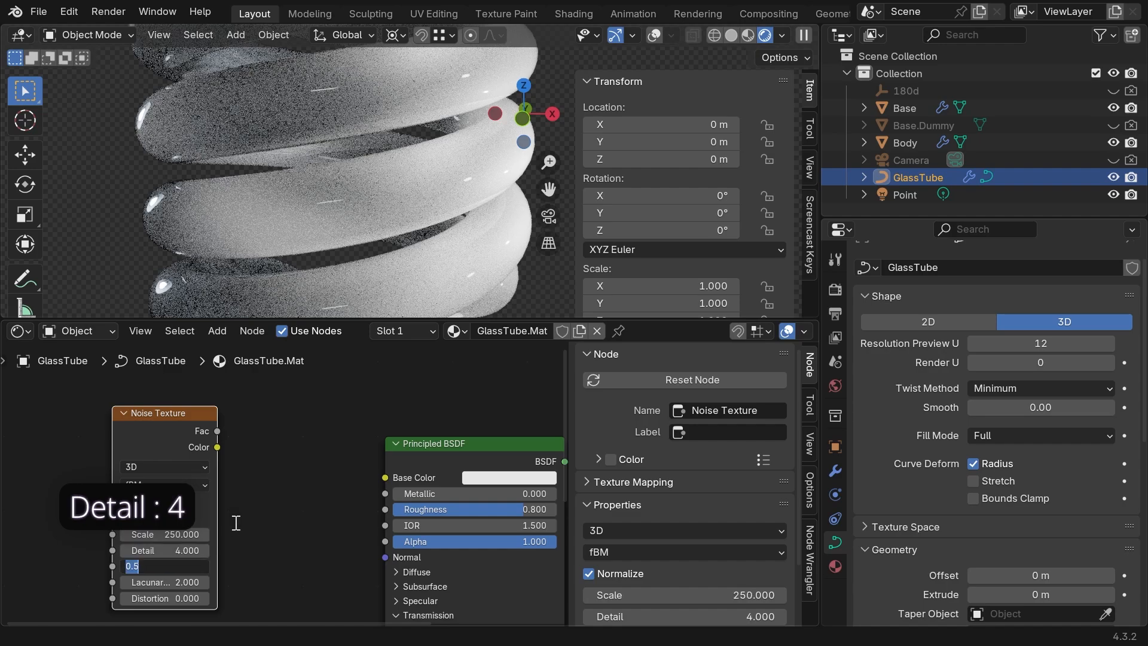
pyautogui.write('1')
pyautogui.press('Return')
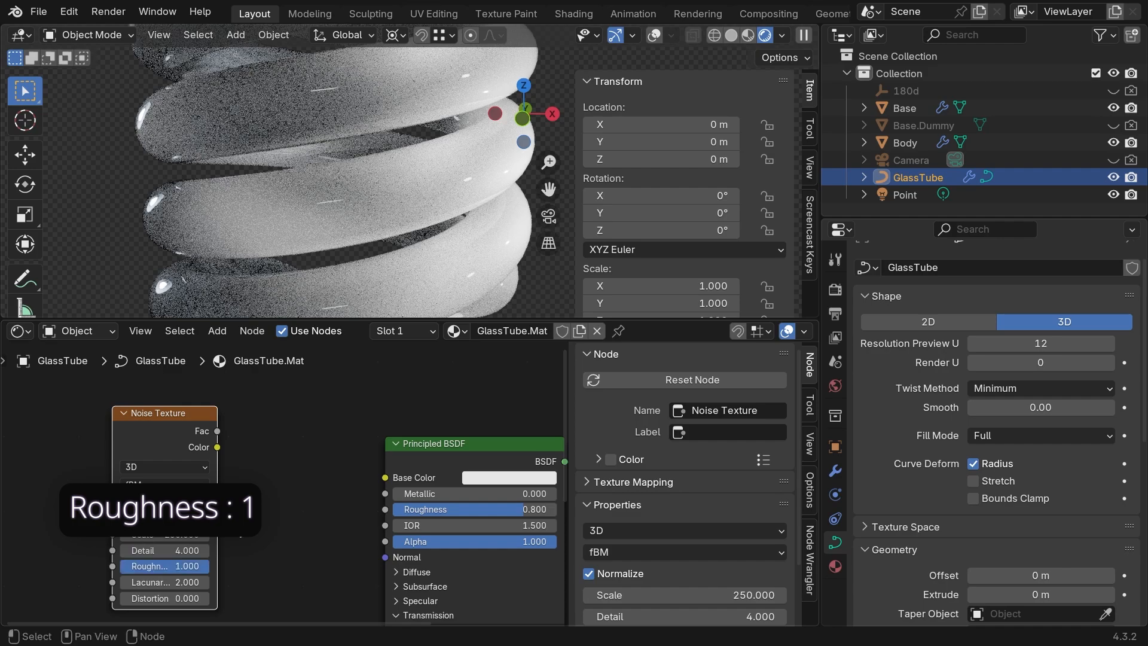
# - Preview the Noise Texture directly on the glass tube and inspect its grain in the viewport
pyautogui.keyDown('ctrl'); pyautogui.keyDown('shift'); pyautogui.click(142, 428); pyautogui.keyUp('shift'); pyautogui.keyUp('ctrl')
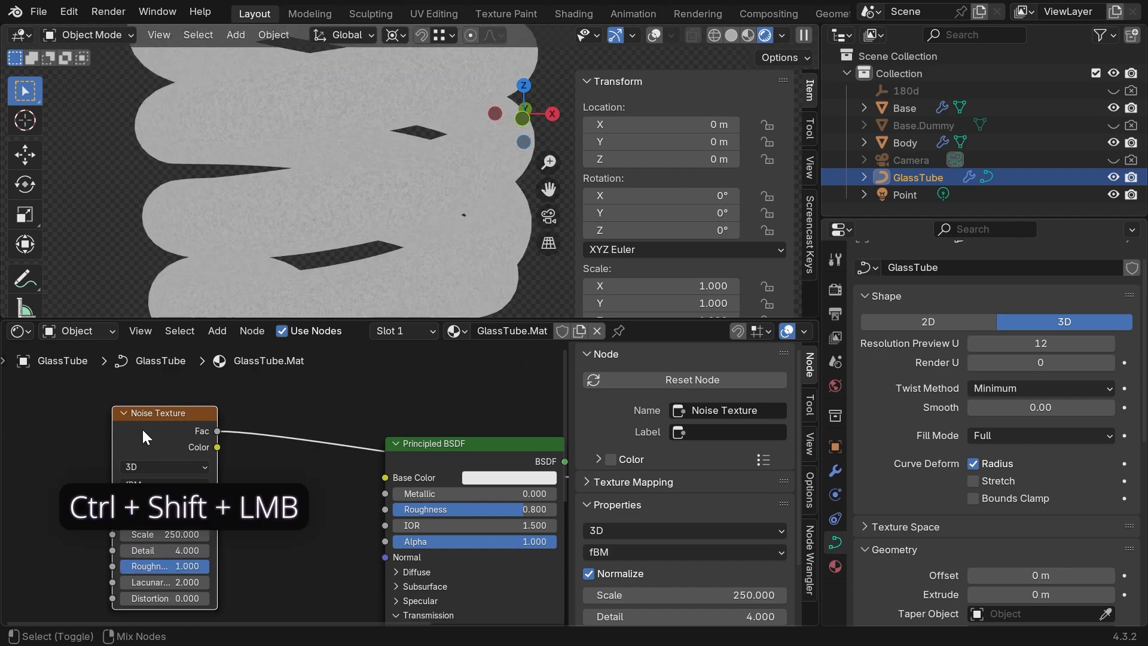
pyautogui.scroll(4, 300, 241)
pyautogui.scroll(-5, 300, 240)
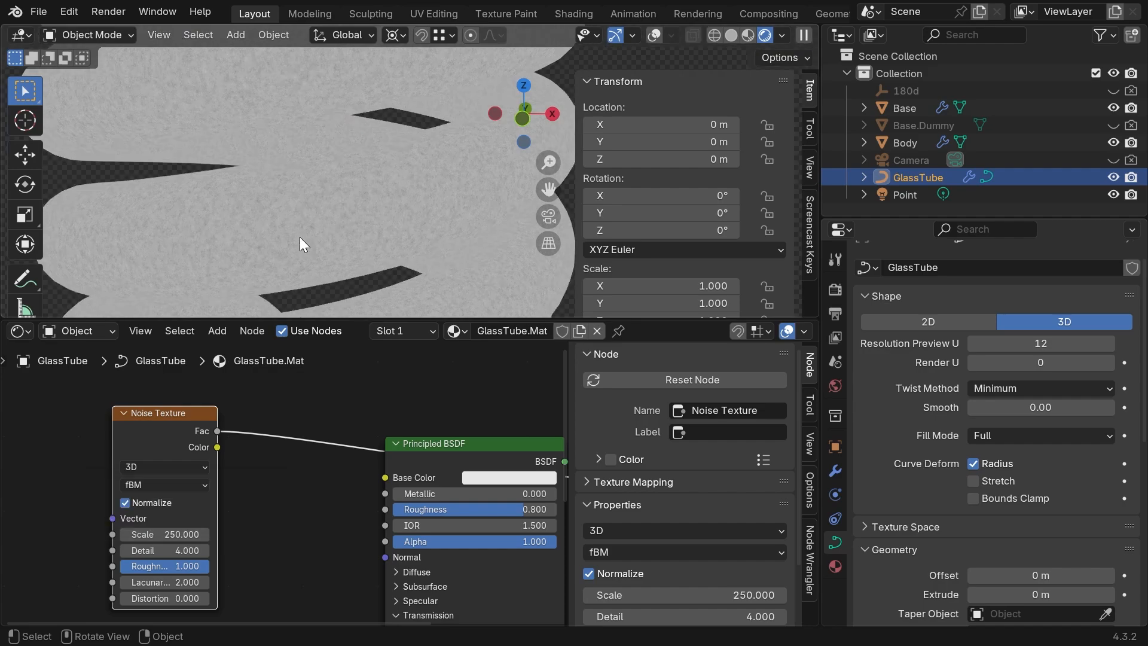
pyautogui.scroll(-2, 300, 237)
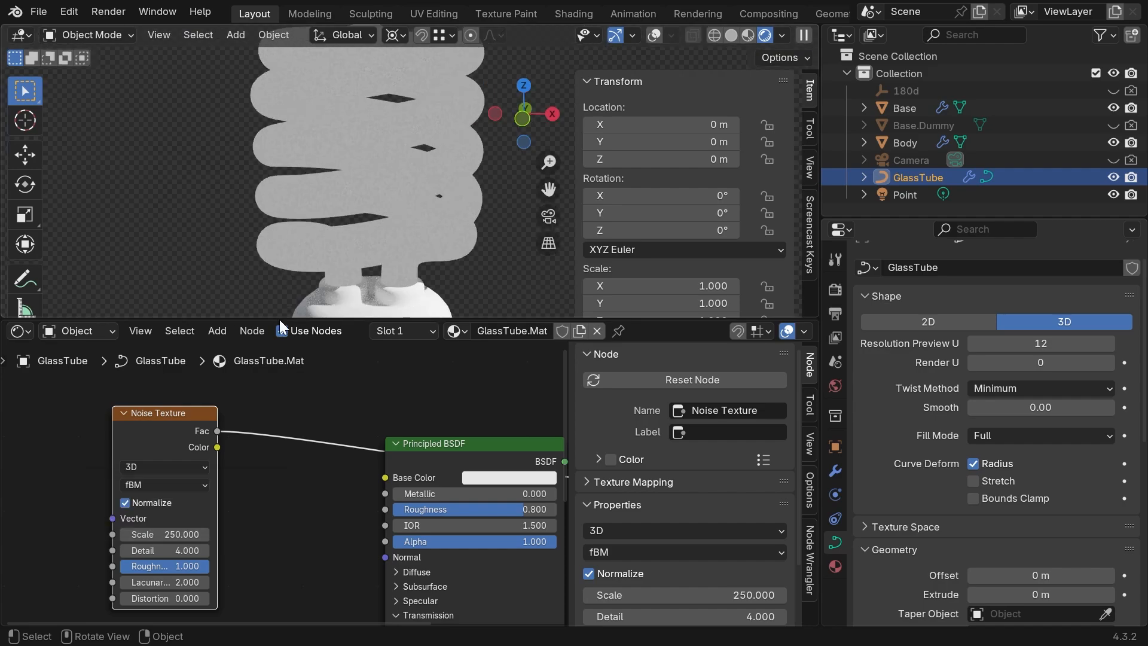
# - Add Texture Coordinate and Mapping nodes to the Noise Texture and feed the Object coordinates into the Mapping node
pyautogui.moveTo(173, 481); pyautogui.dragTo(335, 426, button='middle')
pyautogui.hotkey('ctrl', 't')
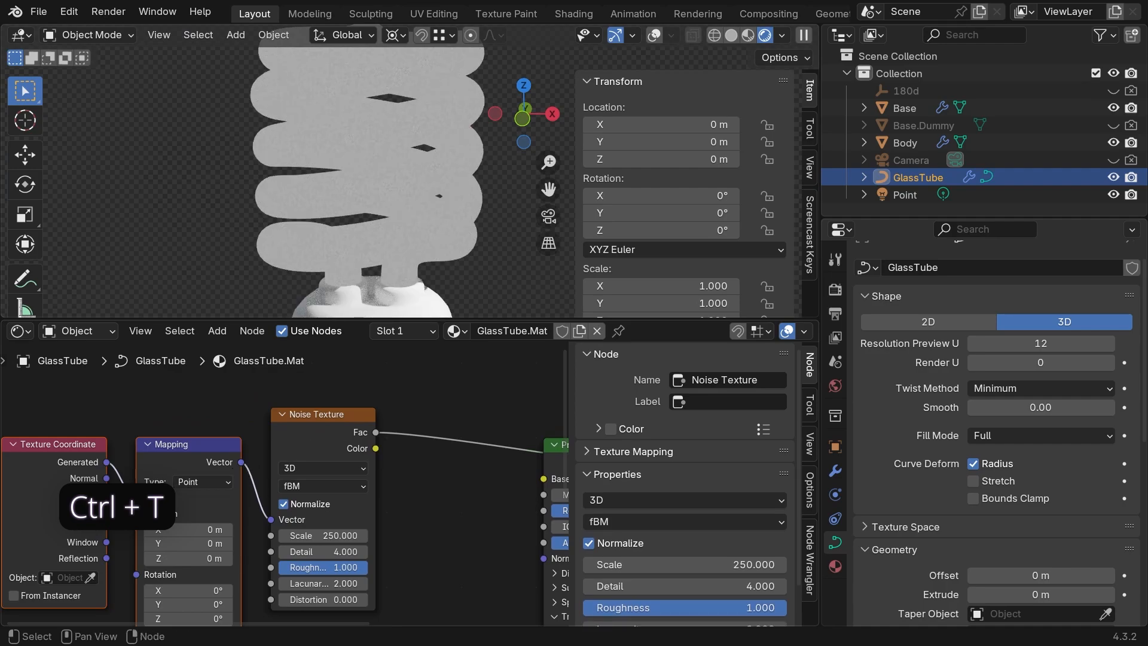
pyautogui.moveTo(108, 510); pyautogui.dragTo(136, 498)
pyautogui.scroll(8, 405, 220)
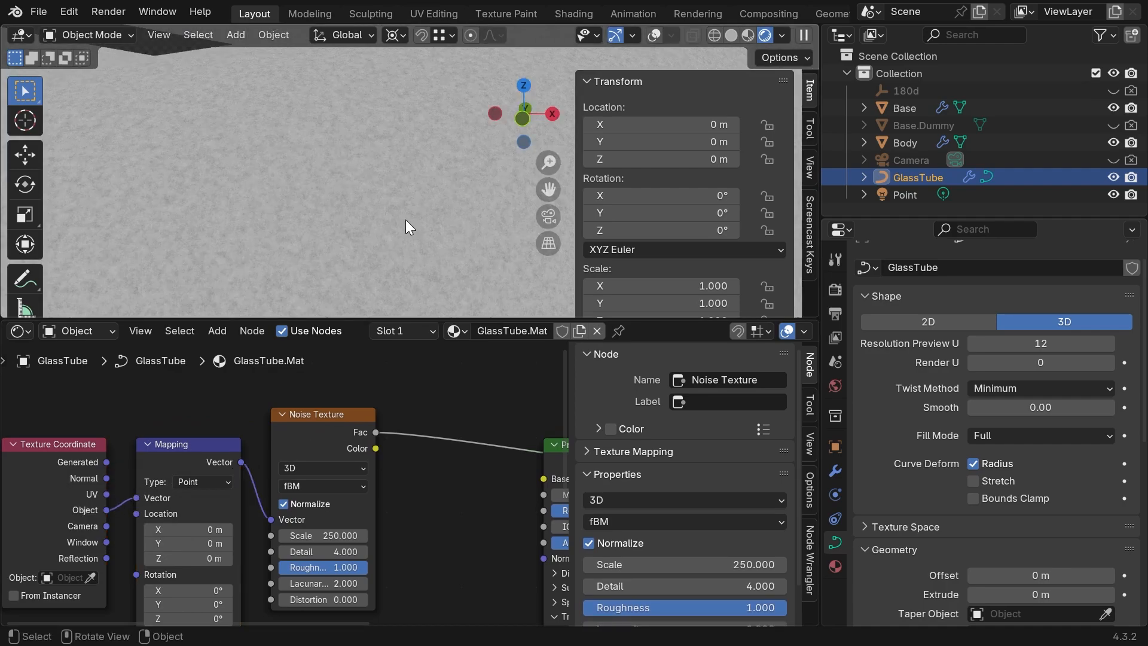
# - Rearrange the Texture Coordinate, Mapping and Noise Texture nodes to free space beneath the Noise Texture
pyautogui.moveTo(39, 443); pyautogui.dragTo(54, 444)
pyautogui.moveTo(94, 406); pyautogui.dragTo(111, 440)
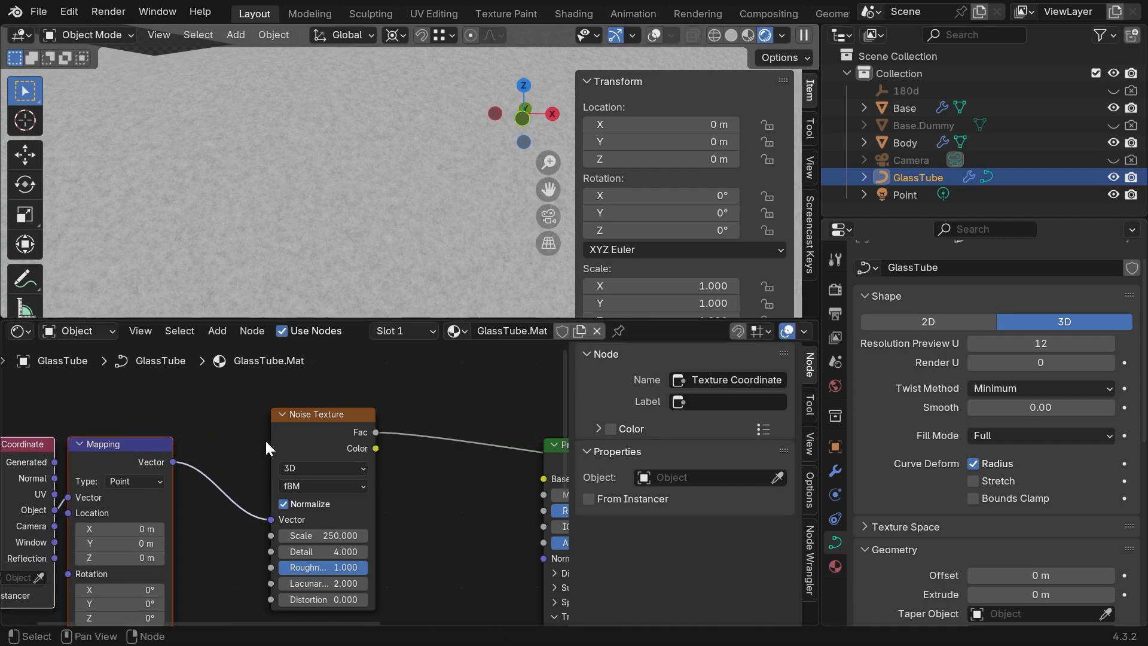
pyautogui.scroll(-2, 211, 458)
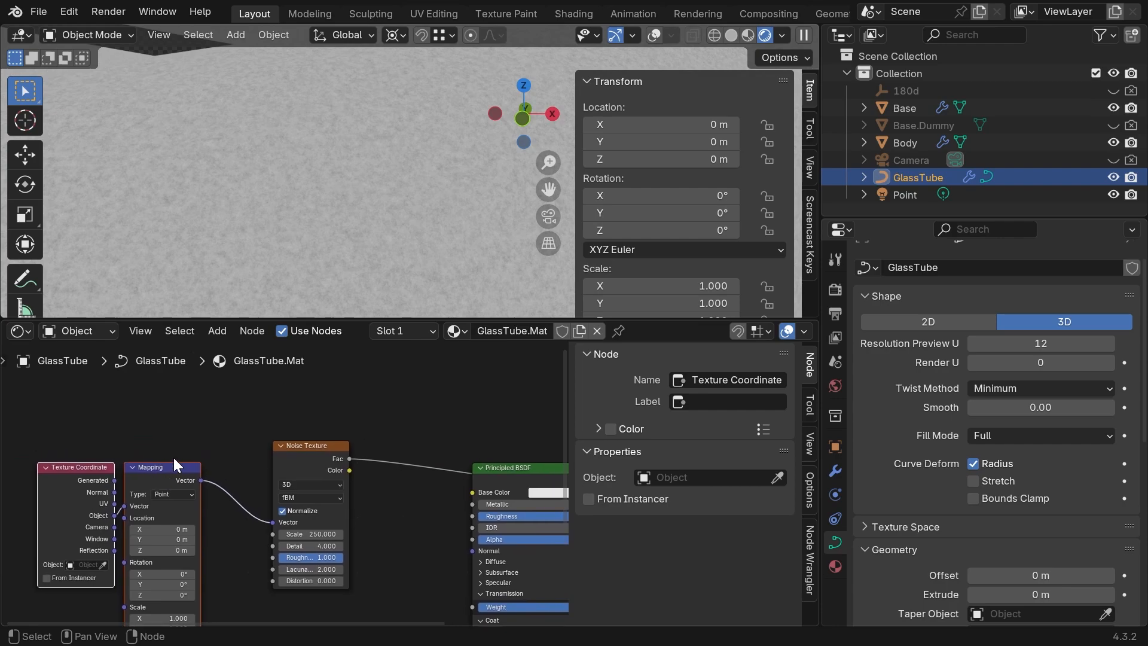
pyautogui.moveTo(271, 465); pyautogui.dragTo(250, 398)
pyautogui.keyDown('shift'); pyautogui.moveTo(285, 476); pyautogui.dragTo(290, 464, button='middle'); pyautogui.keyUp('shift')
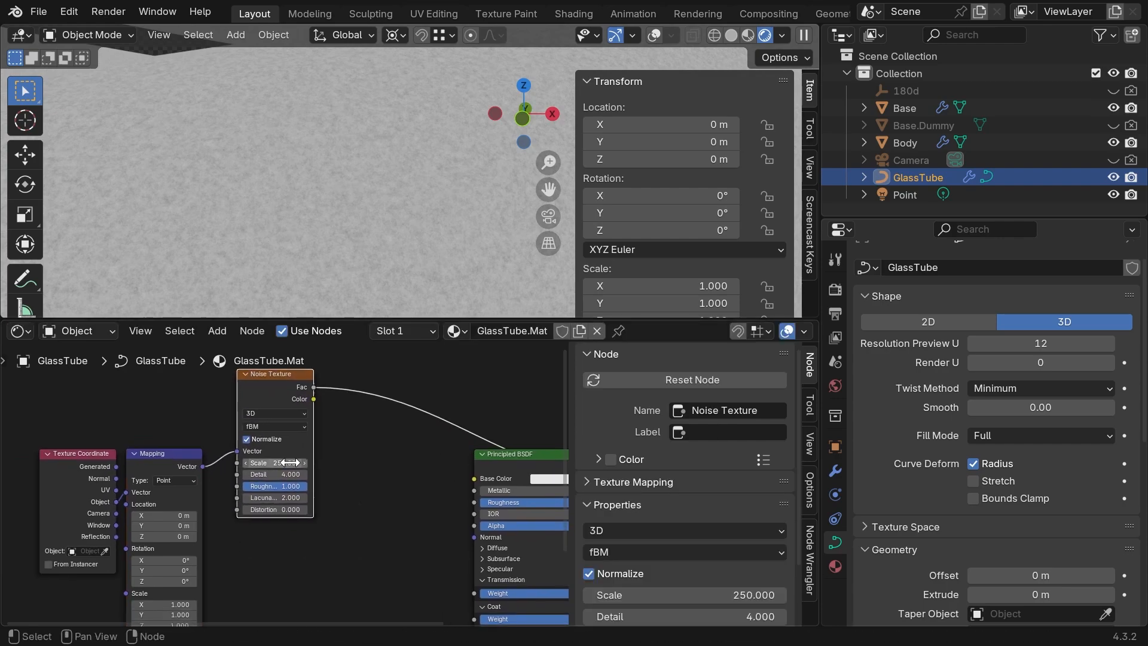
# - Add a Voronoi Texture node directly below the Noise Texture
pyautogui.keyDown('shift'); pyautogui.moveTo(360, 515); pyautogui.dragTo(363, 472, button='middle'); pyautogui.keyUp('shift')
pyautogui.hotkey('shift', 'a')
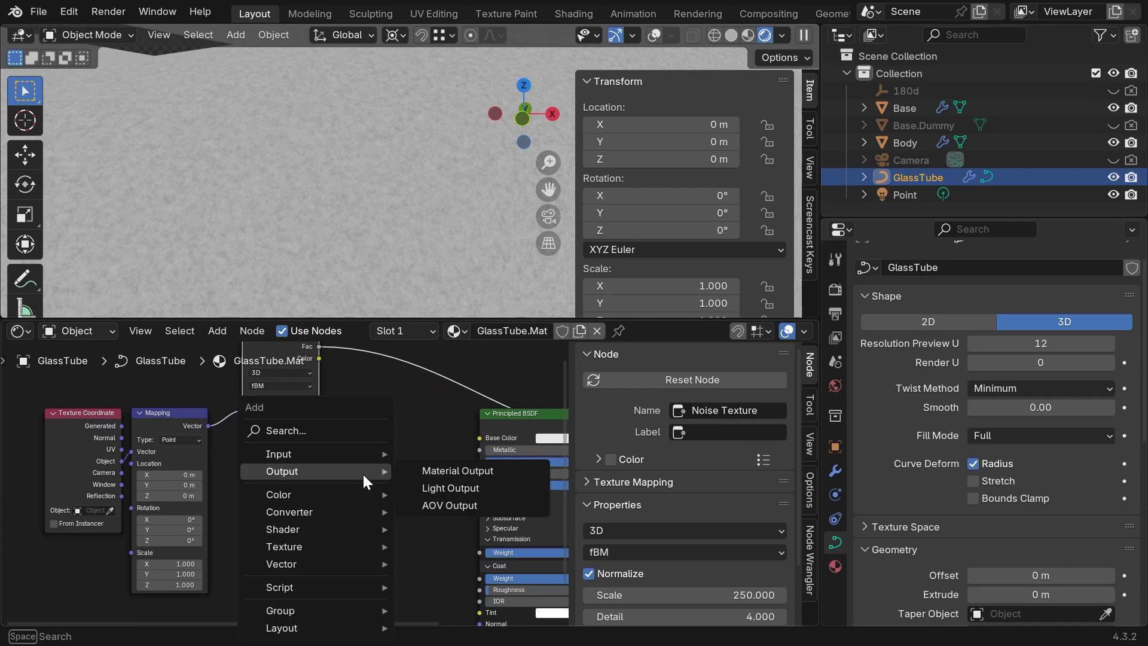
pyautogui.write('voron')
pyautogui.press('Return')
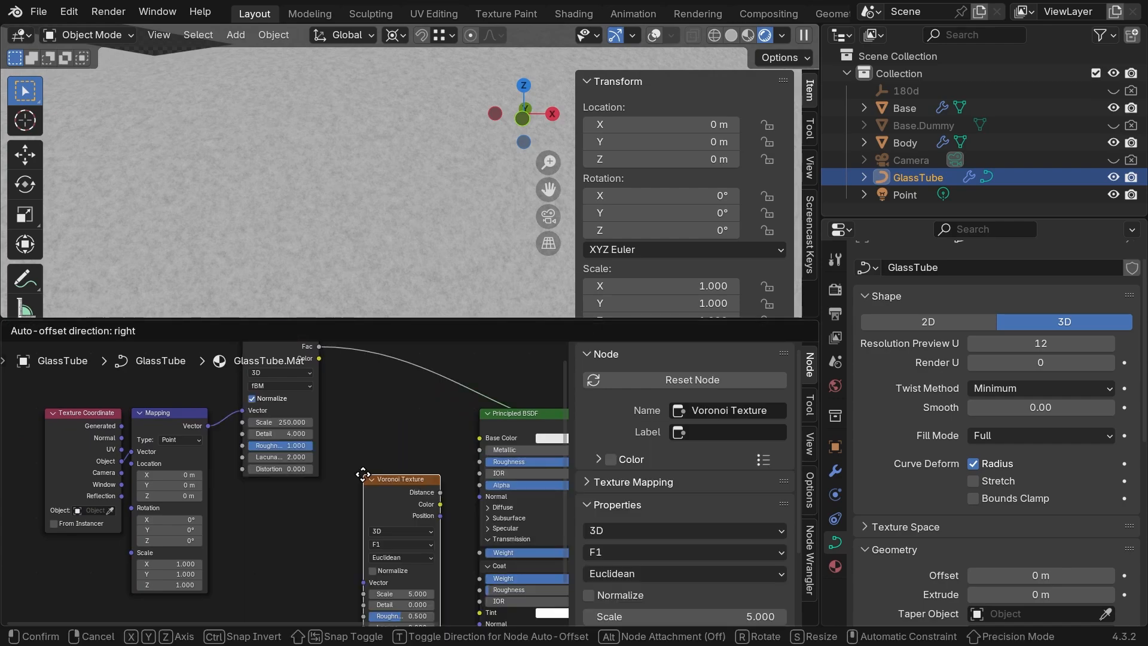
pyautogui.click(244, 486)
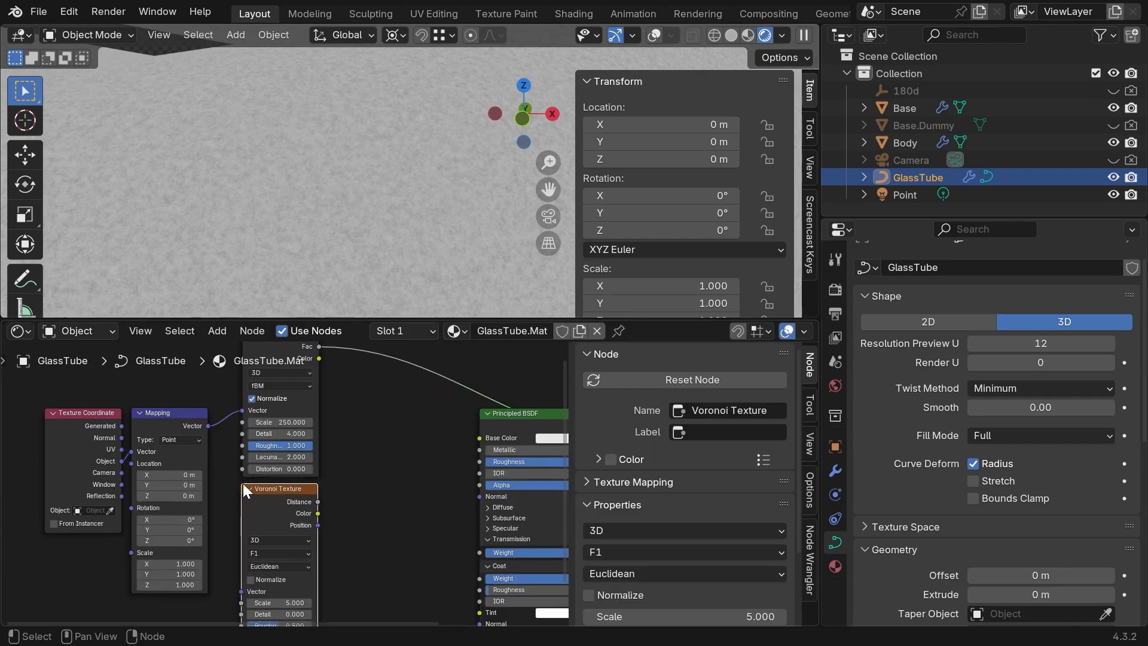
# - Set the Voronoi Texture's Scale to 150
pyautogui.moveTo(277, 528); pyautogui.dragTo(294, 478, button='middle')
pyautogui.scroll(2, 318, 547)
pyautogui.scroll(5, 311, 559)
pyautogui.moveTo(308, 562); pyautogui.dragTo(333, 472, button='middle')
pyautogui.scroll(4, 344, 471)
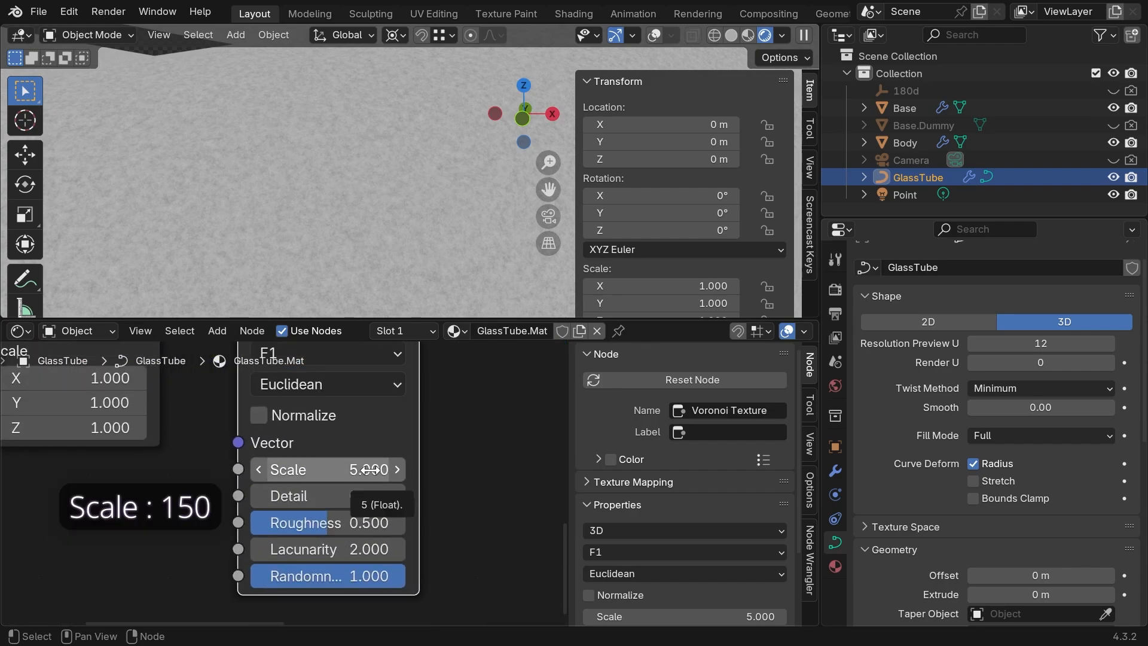
pyautogui.click(369, 470)
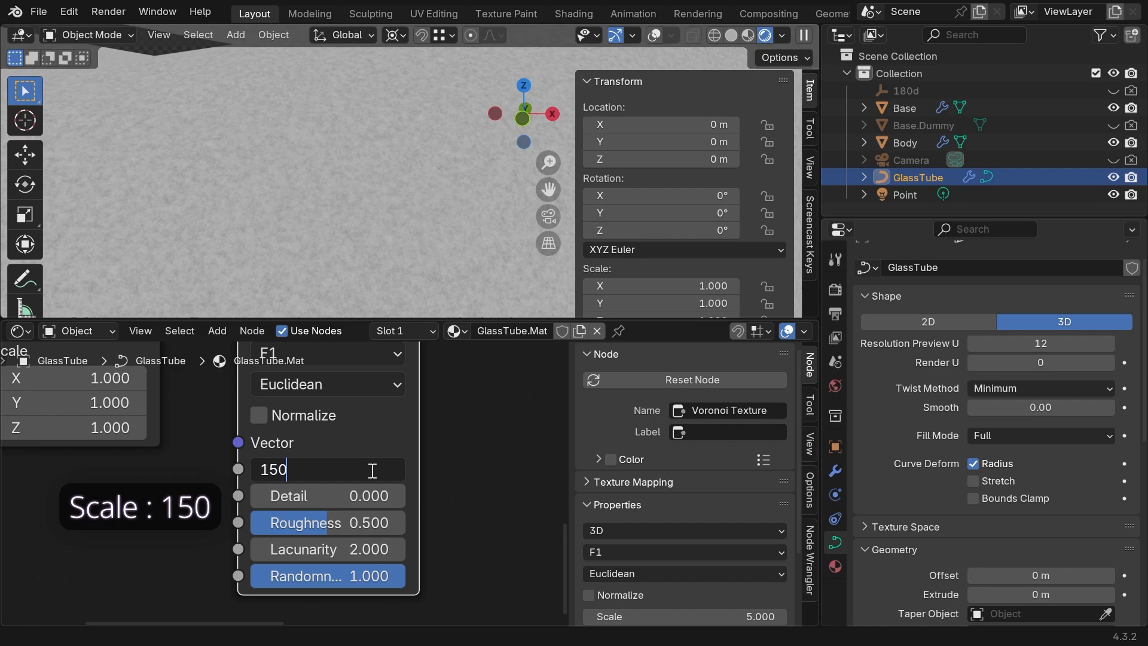
pyautogui.press('Return')
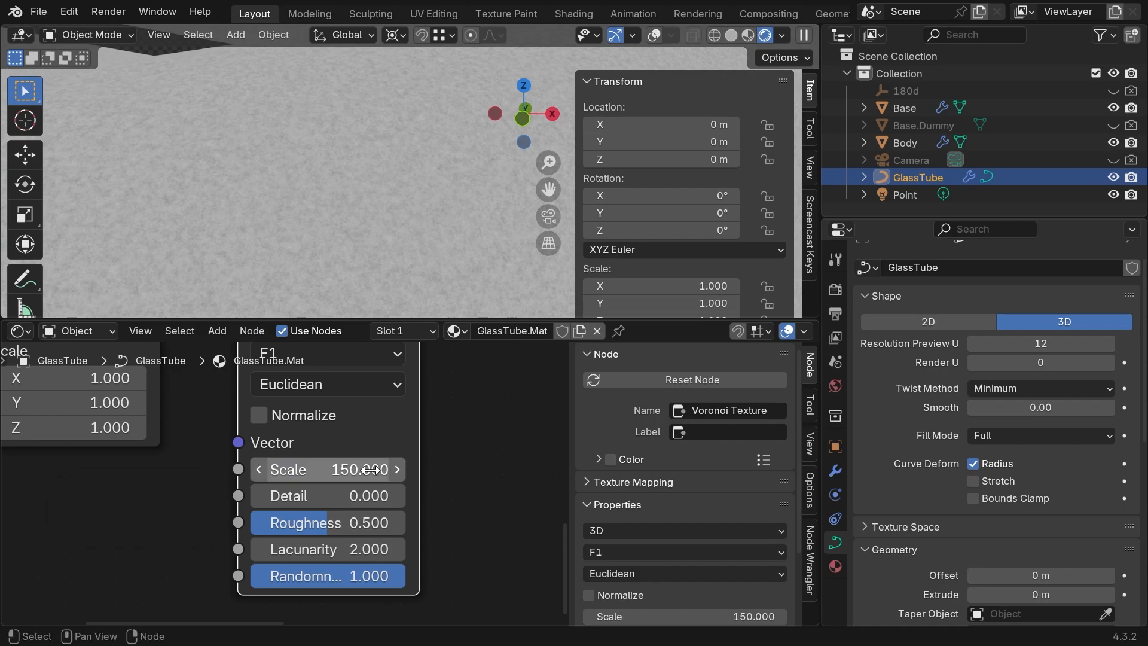
# - Combine the Noise and Voronoi textures with a Mix Color node, place it beside them and preview the mixed result
pyautogui.scroll(-4, 372, 475)
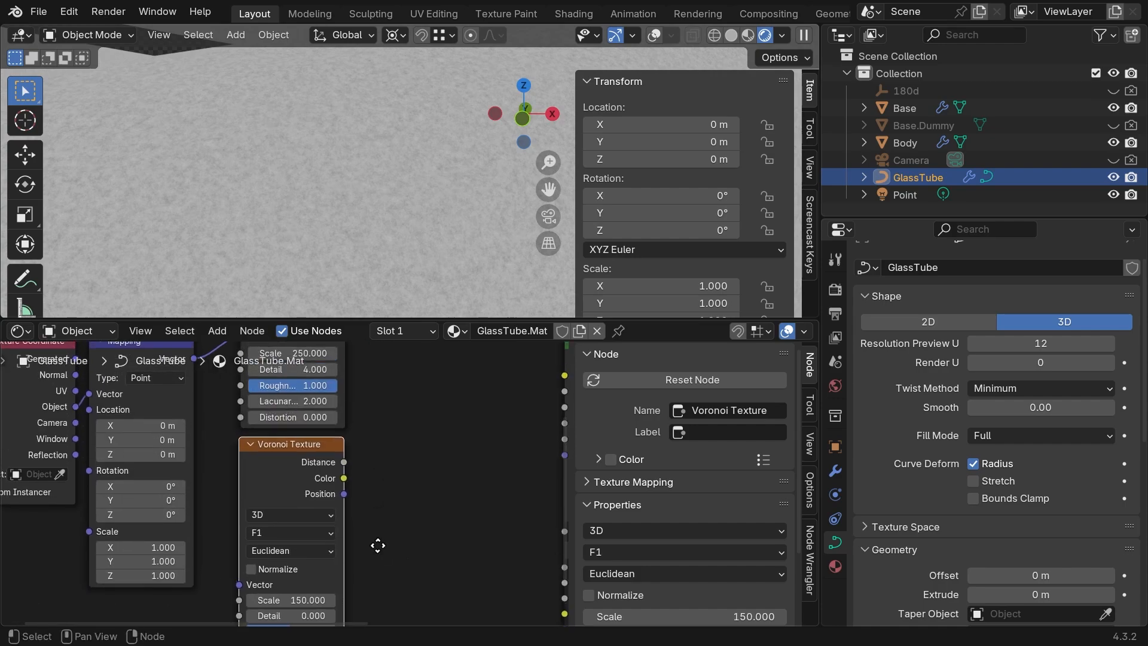
pyautogui.scroll(-1, 383, 548)
pyautogui.moveTo(384, 541); pyautogui.dragTo(393, 587, button='middle')
pyautogui.moveTo(364, 472); pyautogui.dragTo(397, 427, button='middle')
pyautogui.keyDown('ctrl'); pyautogui.keyDown('shift'); pyautogui.moveTo(359, 409); pyautogui.dragTo(340, 516, button='right'); pyautogui.keyUp('shift'); pyautogui.keyUp('ctrl')
pyautogui.moveTo(481, 421); pyautogui.dragTo(324, 475, button='middle')
pyautogui.moveTo(317, 475); pyautogui.dragTo(265, 455)
pyautogui.click(239, 458)
pyautogui.moveTo(315, 503); pyautogui.dragTo(349, 451, button='middle')
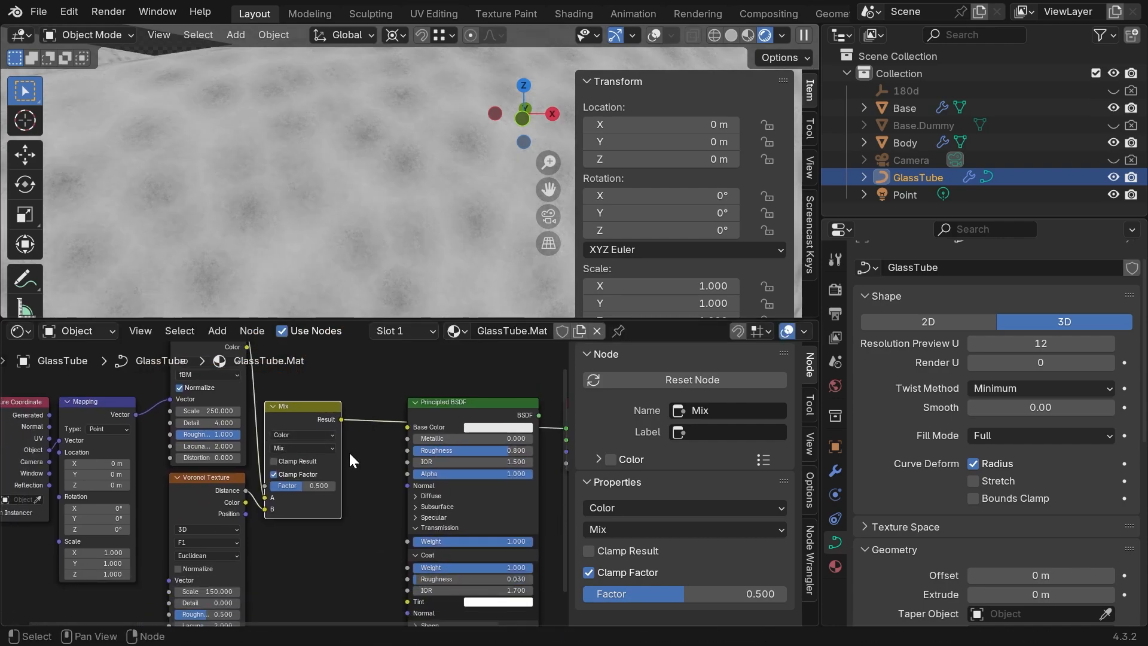
# - Set the Mix node's blending mode to Multiply and its Factor to 1
pyautogui.scroll(3, 304, 469)
pyautogui.scroll(3, 343, 447)
pyautogui.click(400, 474)
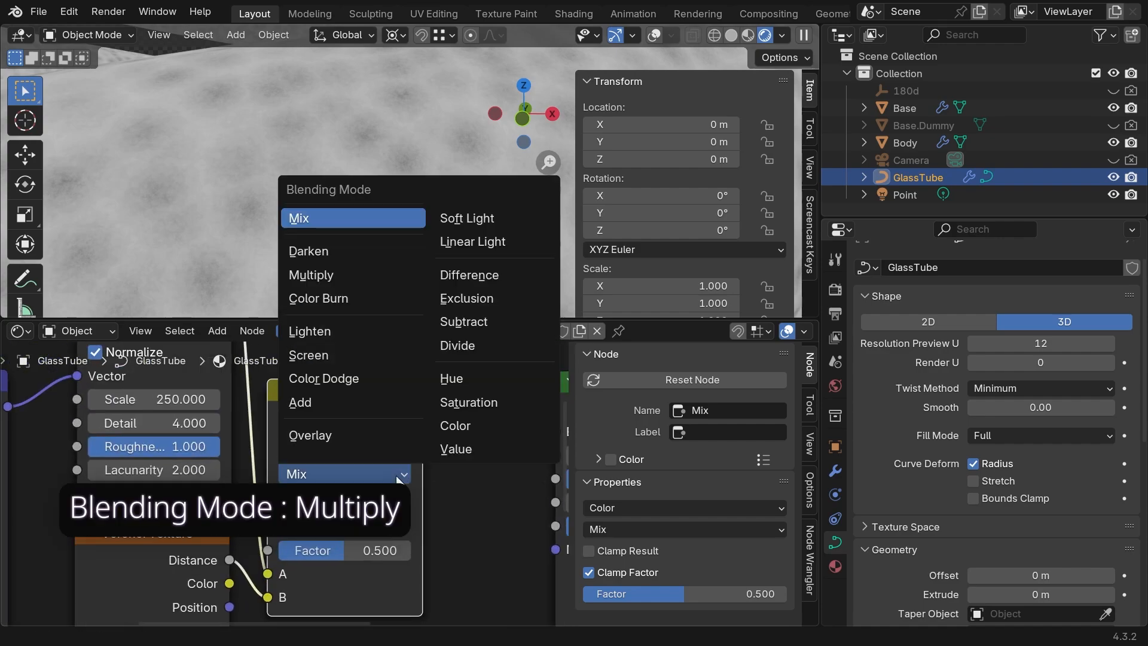
pyautogui.click(354, 278)
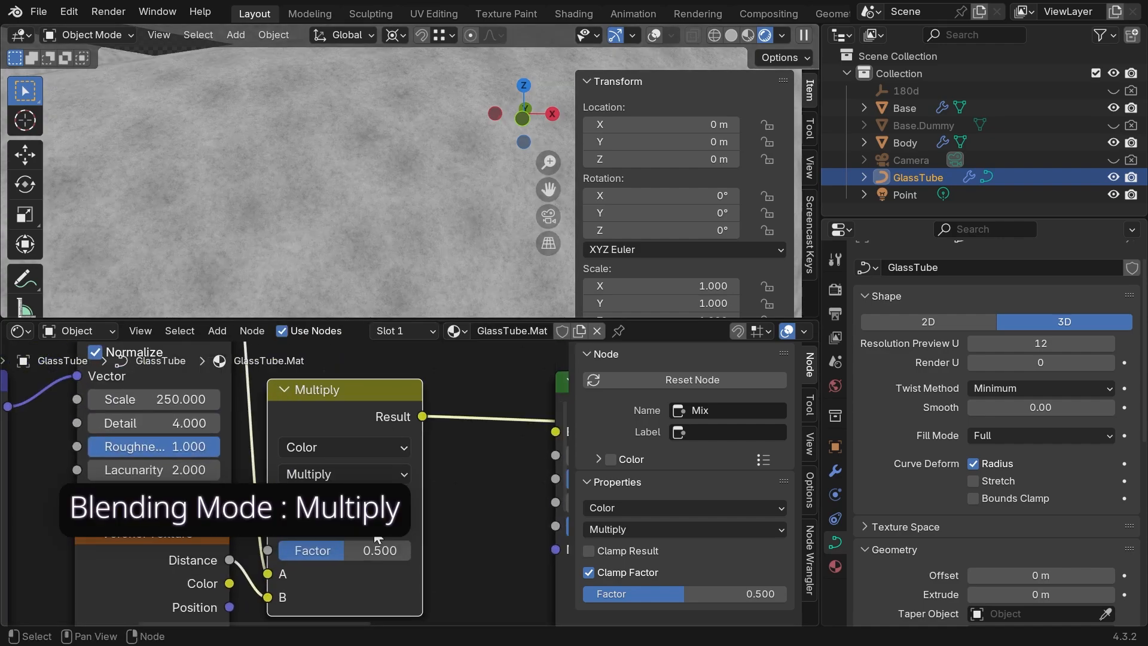
pyautogui.moveTo(352, 551); pyautogui.dragTo(419, 551)
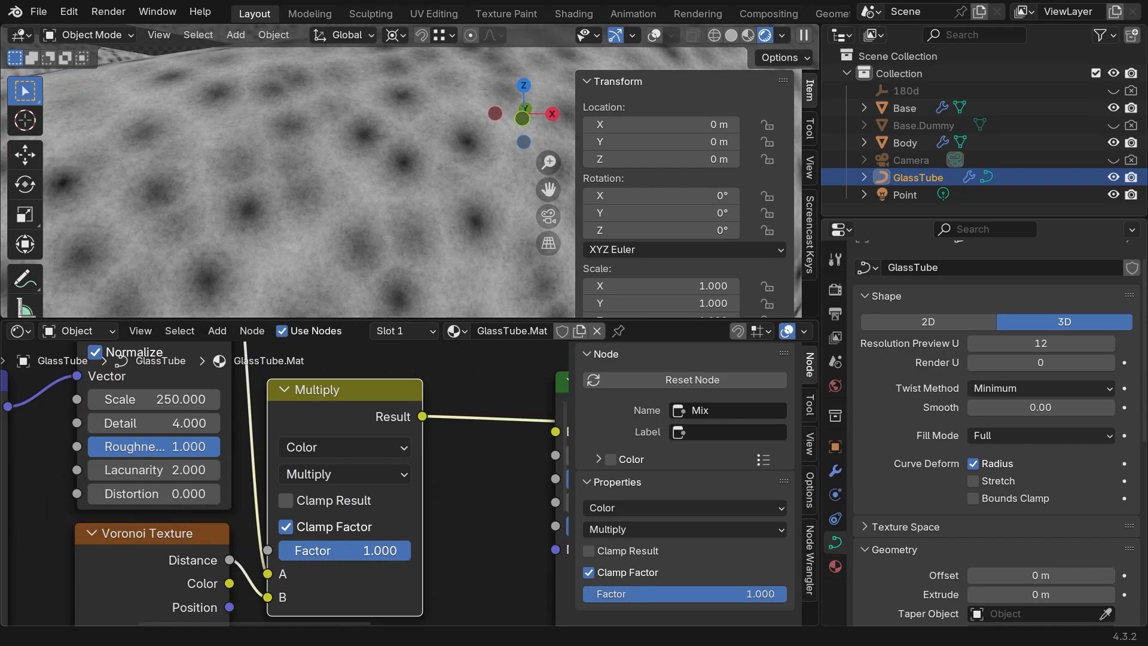
# - Change the Voronoi Texture's feature output to Distance to Edge
pyautogui.moveTo(364, 557); pyautogui.dragTo(399, 424, button='middle')
pyautogui.moveTo(272, 521); pyautogui.dragTo(288, 462, button='middle')
pyautogui.click(248, 478)
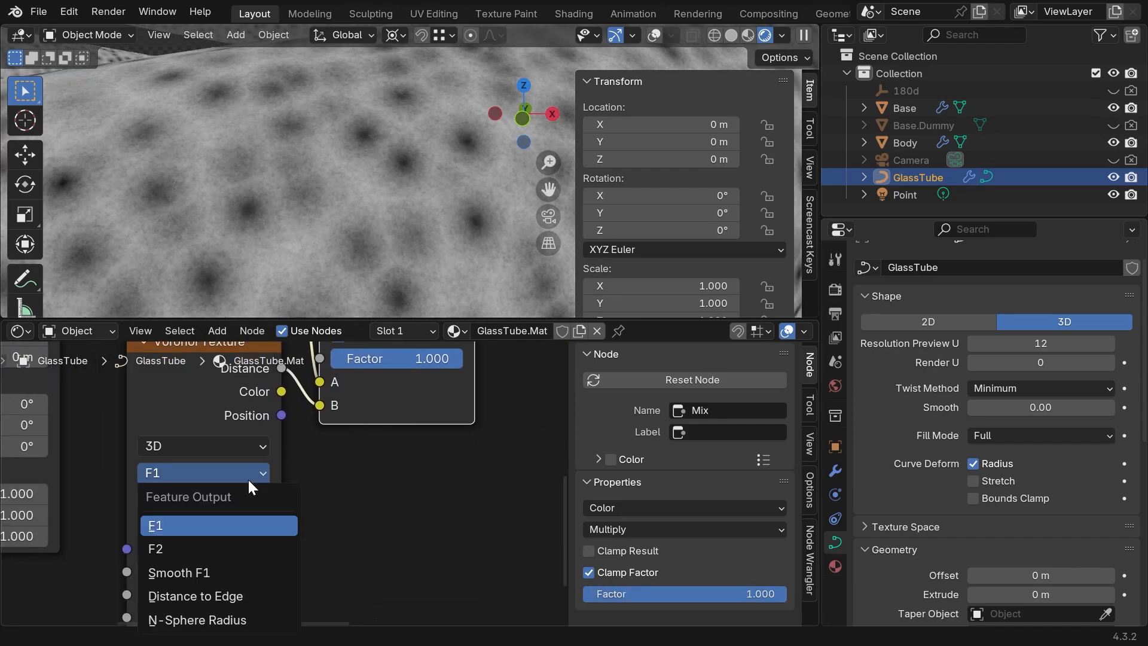
pyautogui.click(252, 594)
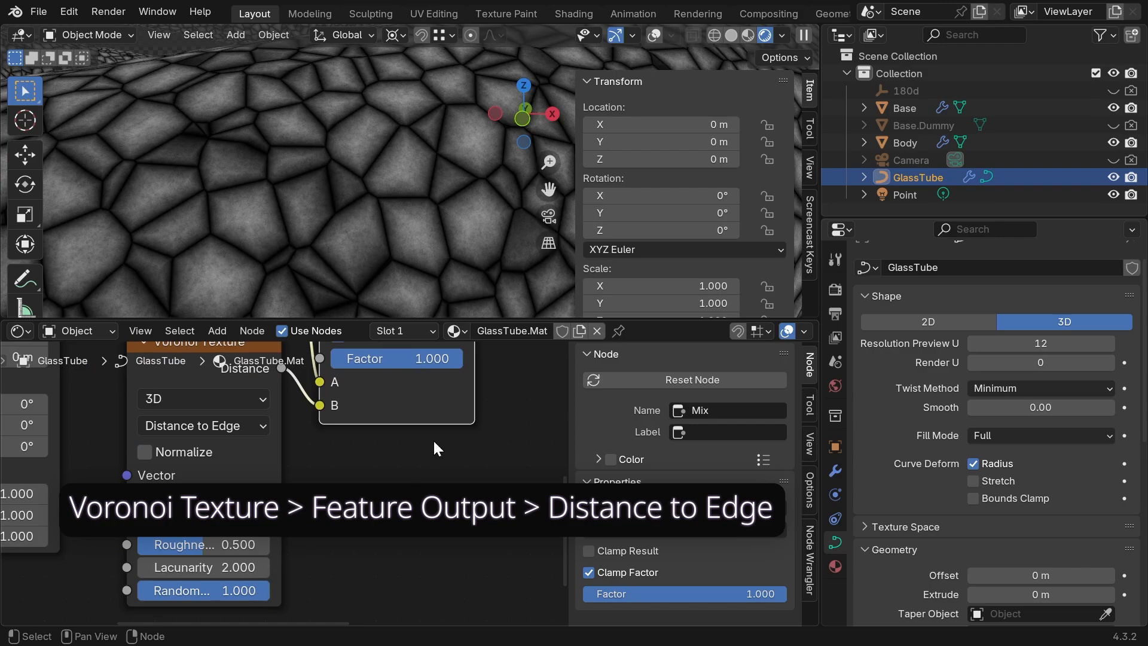
# - Try varying the Multiply node's Factor to judge how strongly the Voronoi pattern shows
pyautogui.moveTo(433, 439); pyautogui.dragTo(391, 559, button='middle')
pyautogui.moveTo(447, 425); pyautogui.dragTo(384, 488, button='middle')
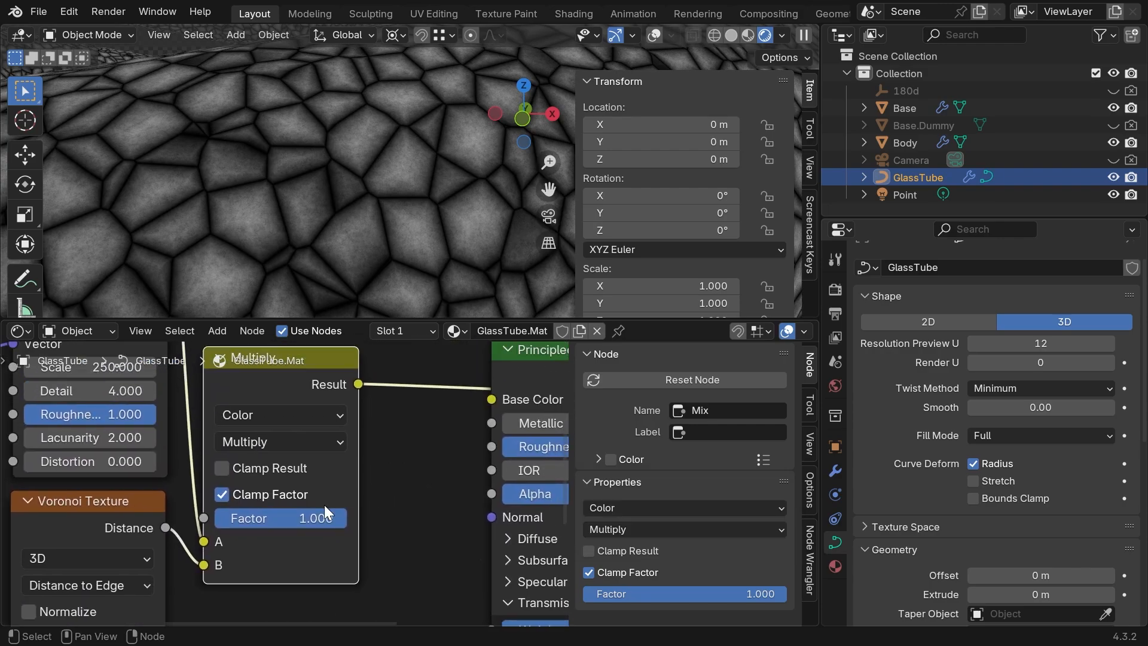
pyautogui.moveTo(324, 518); pyautogui.dragTo(347, 511)
# - Connect the Mapping node's Vector output to the Voronoi Texture's Vector input
pyautogui.scroll(-5, 327, 482)
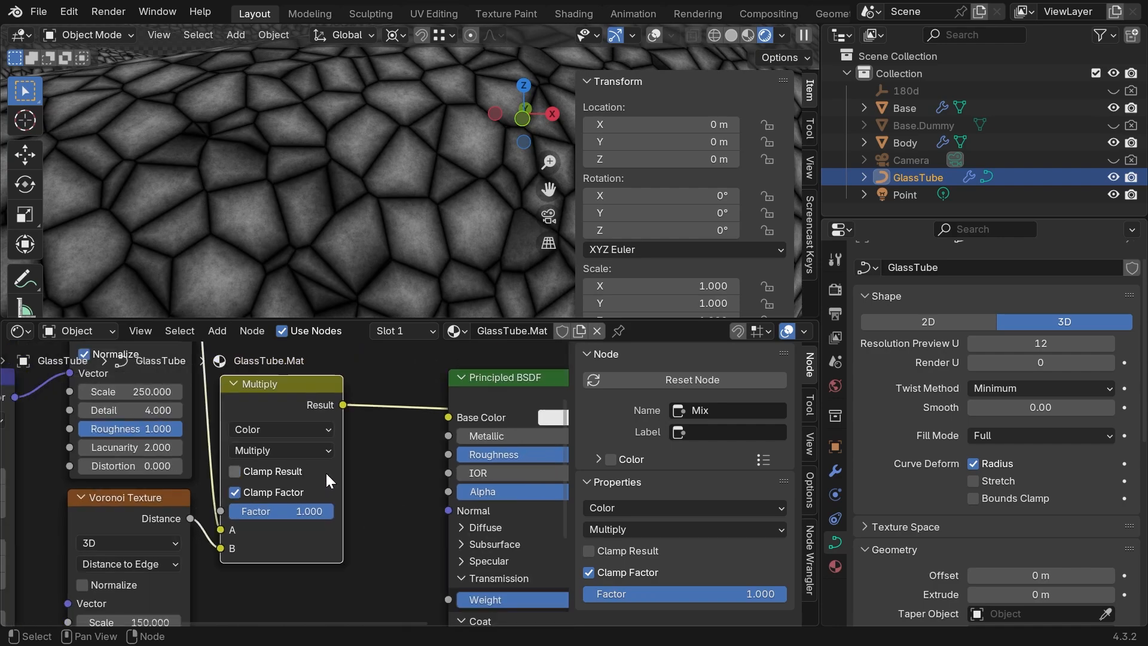
pyautogui.moveTo(216, 495); pyautogui.dragTo(360, 464, button='middle')
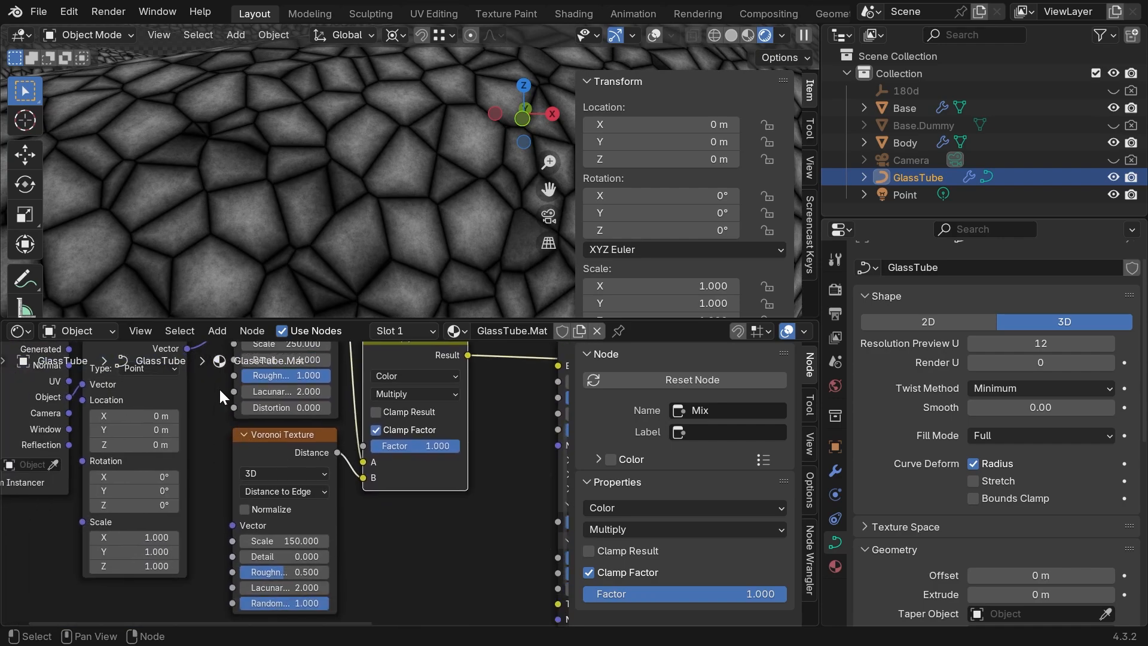
pyautogui.moveTo(199, 381); pyautogui.dragTo(249, 549)
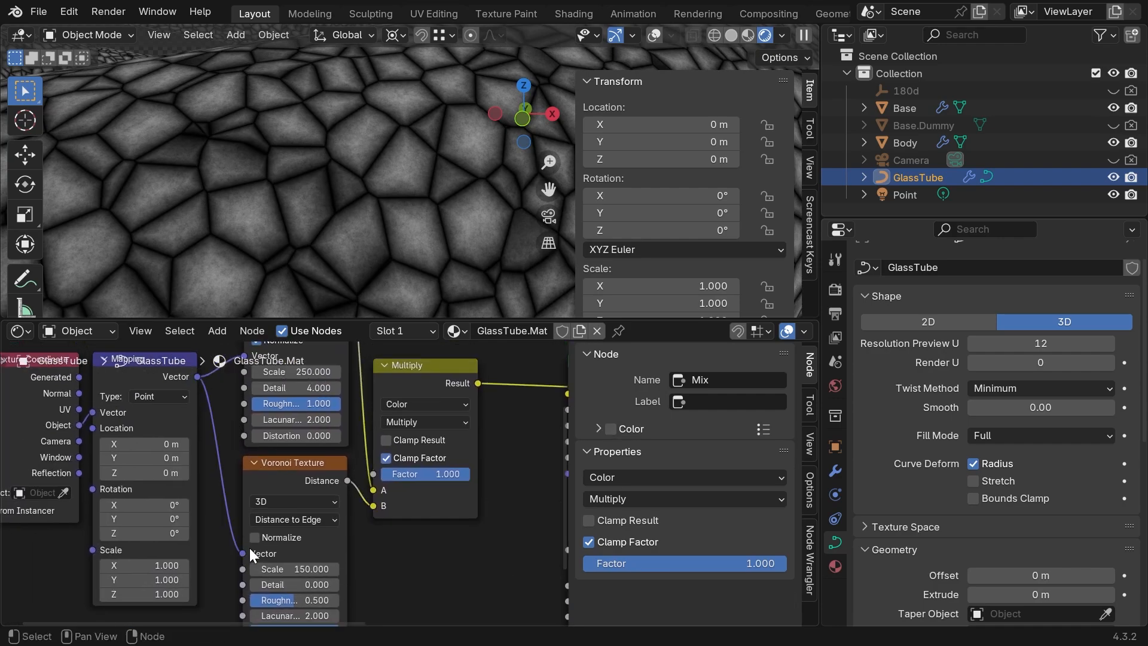
# - Insert a Color Ramp node between the Multiply node's Result and the Principled BSDF's Base Color
pyautogui.moveTo(400, 455); pyautogui.dragTo(253, 488, button='middle')
pyautogui.moveTo(338, 459); pyautogui.dragTo(192, 529, button='middle')
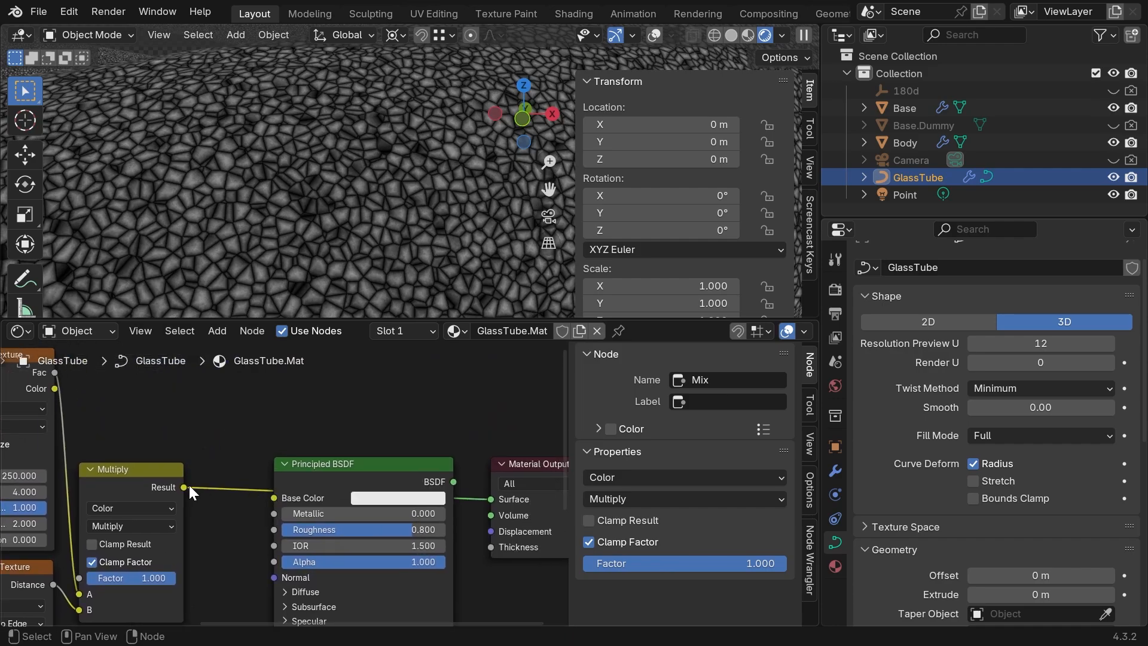
pyautogui.hotkey('shift', 'a')
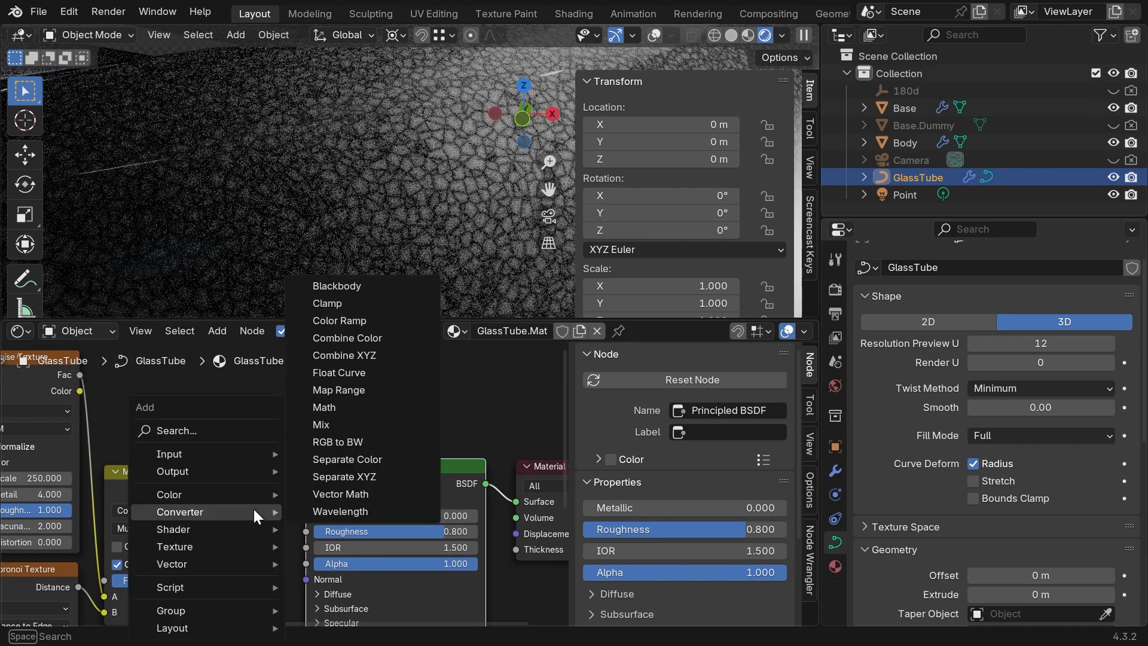
pyautogui.write('ramp')
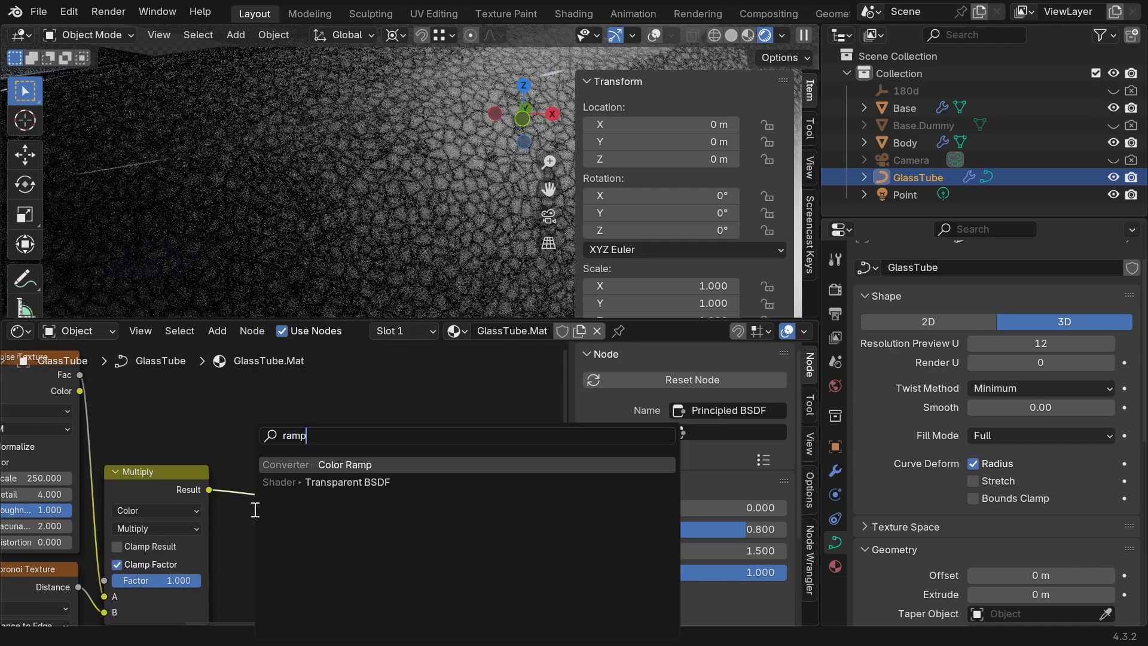
pyautogui.press('Return')
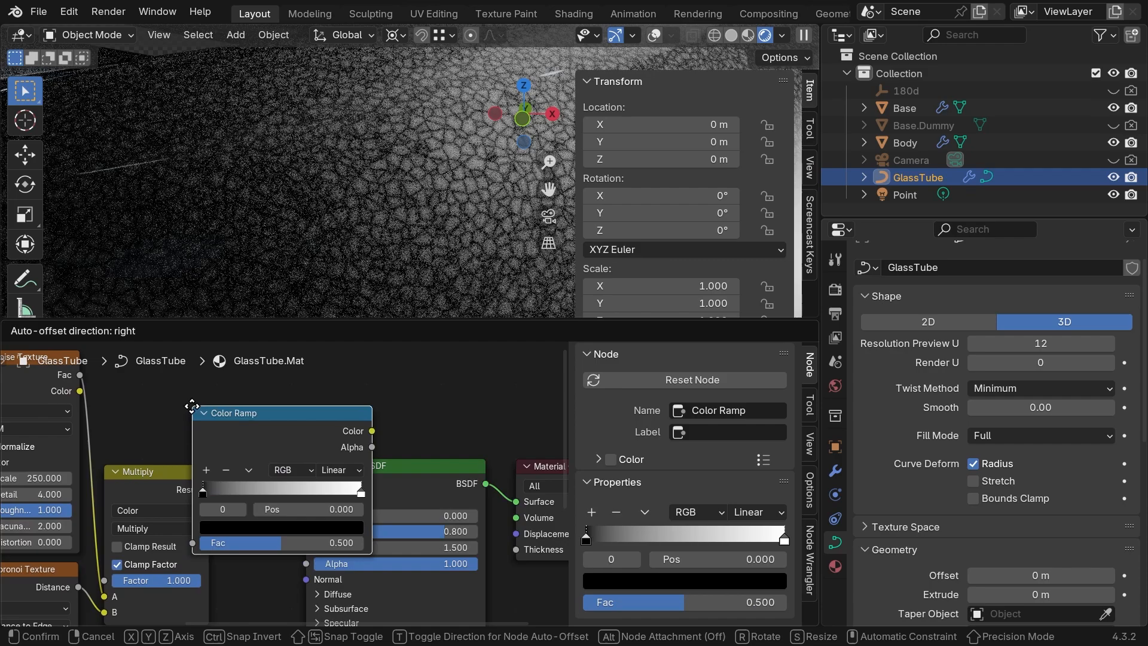
pyautogui.click(193, 436)
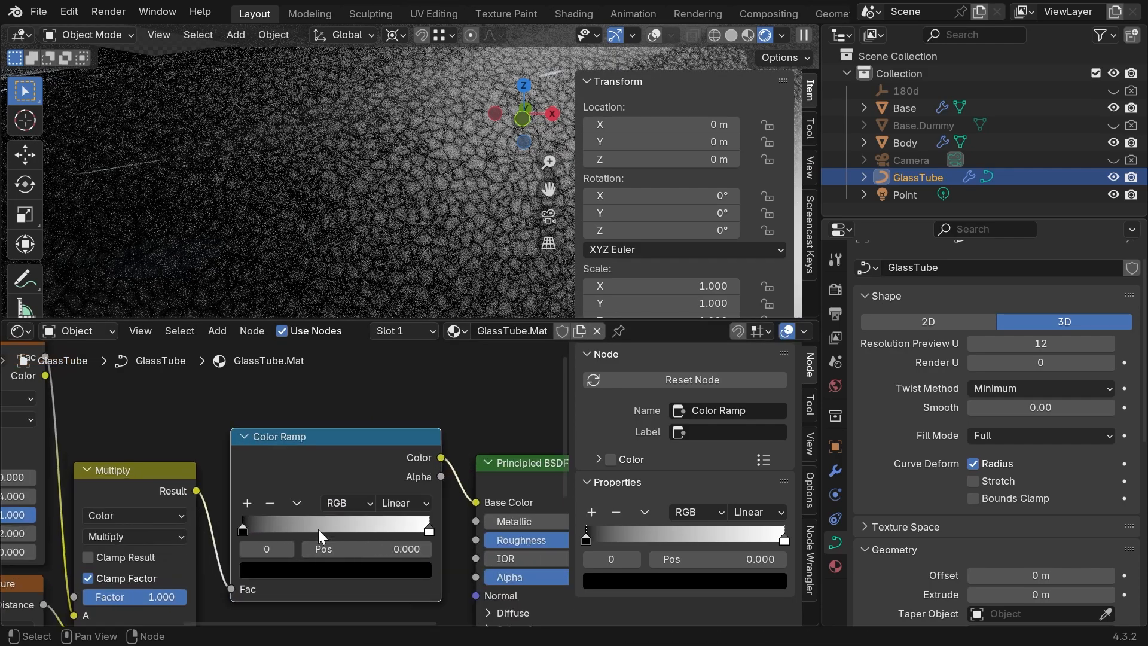
# - Change the Color Ramp's black stop to a pale yellowish beige with a Value of about 0.6
pyautogui.scroll(4, 319, 530)
pyautogui.click(191, 560)
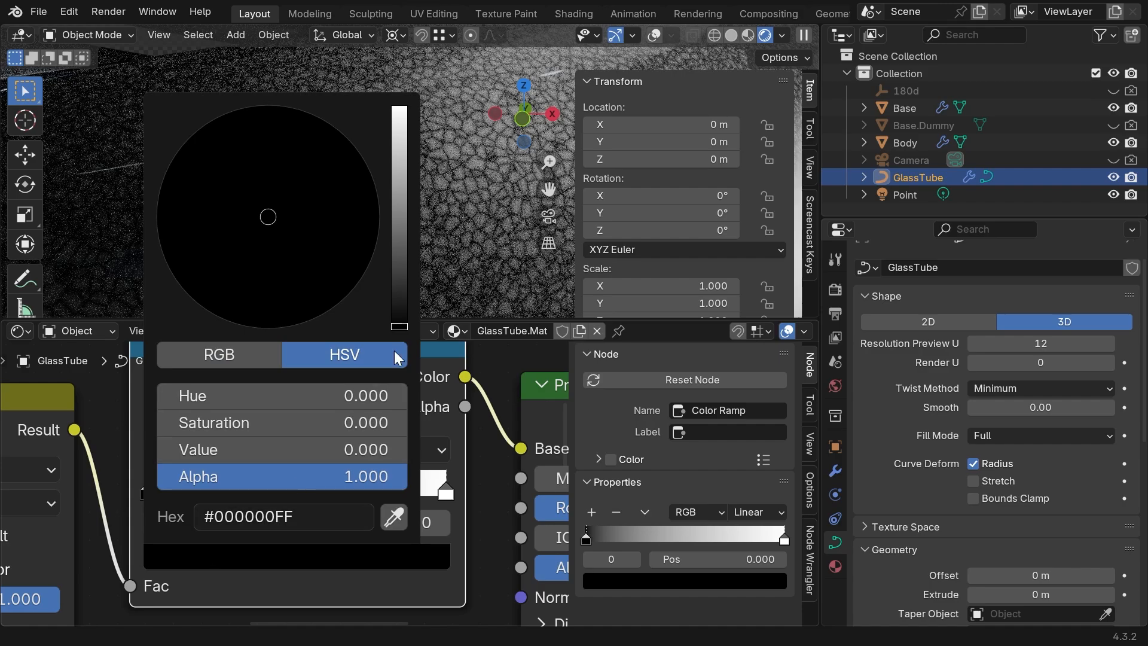
pyautogui.moveTo(398, 331); pyautogui.dragTo(408, 194)
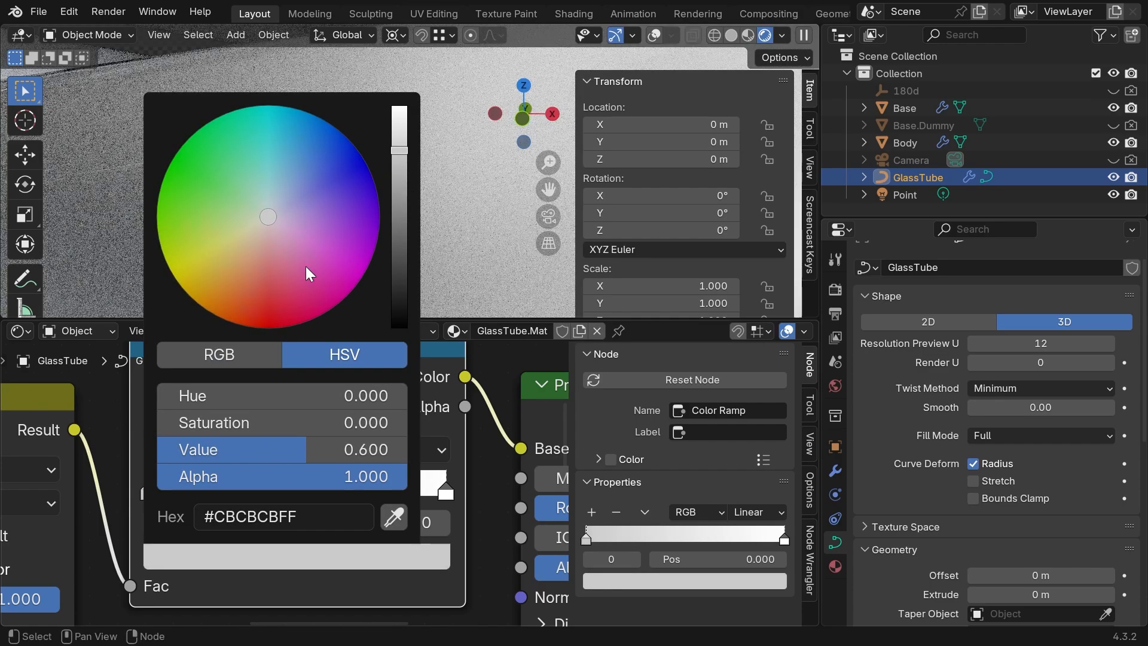
pyautogui.moveTo(263, 219); pyautogui.dragTo(255, 230)
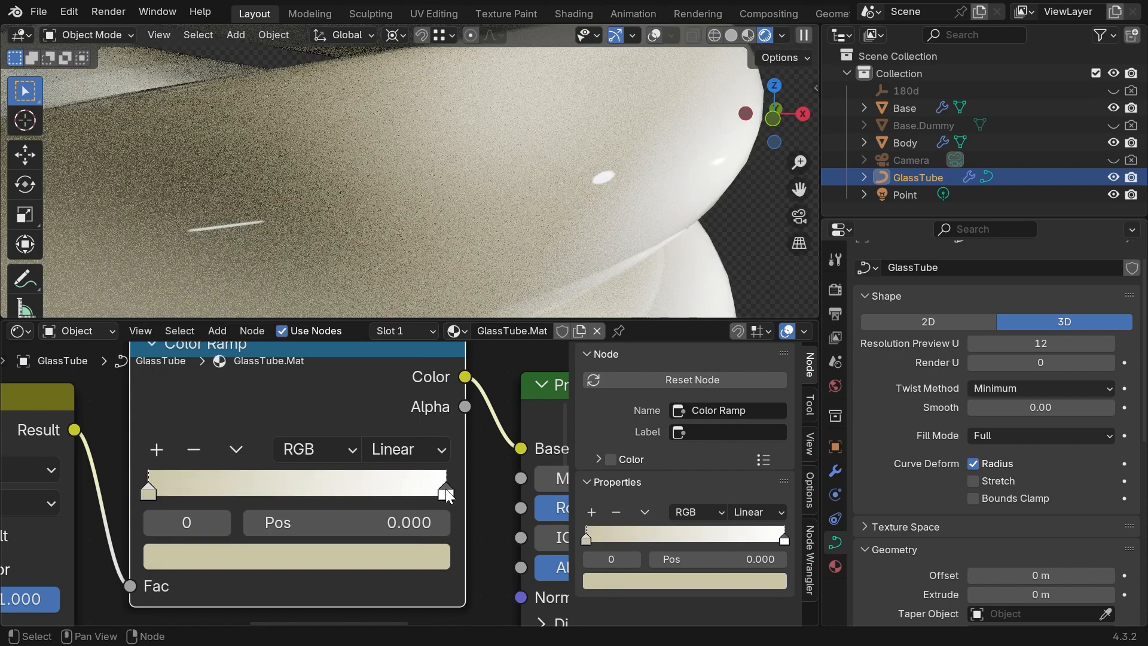
# - Tighten the Color Ramp by moving the white stop to 0.175 and the beige stop slightly inward, checking the ramp preview before restoring the shader view
pyautogui.moveTo(446, 489); pyautogui.dragTo(275, 491)
pyautogui.moveTo(149, 489); pyautogui.dragTo(199, 494)
pyautogui.keyDown('ctrl'); pyautogui.keyDown('shift'); pyautogui.click(52, 444); pyautogui.keyUp('shift'); pyautogui.keyUp('ctrl')
pyautogui.keyDown('ctrl'); pyautogui.keyDown('shift'); pyautogui.click(318, 419); pyautogui.keyUp('shift'); pyautogui.keyUp('ctrl')
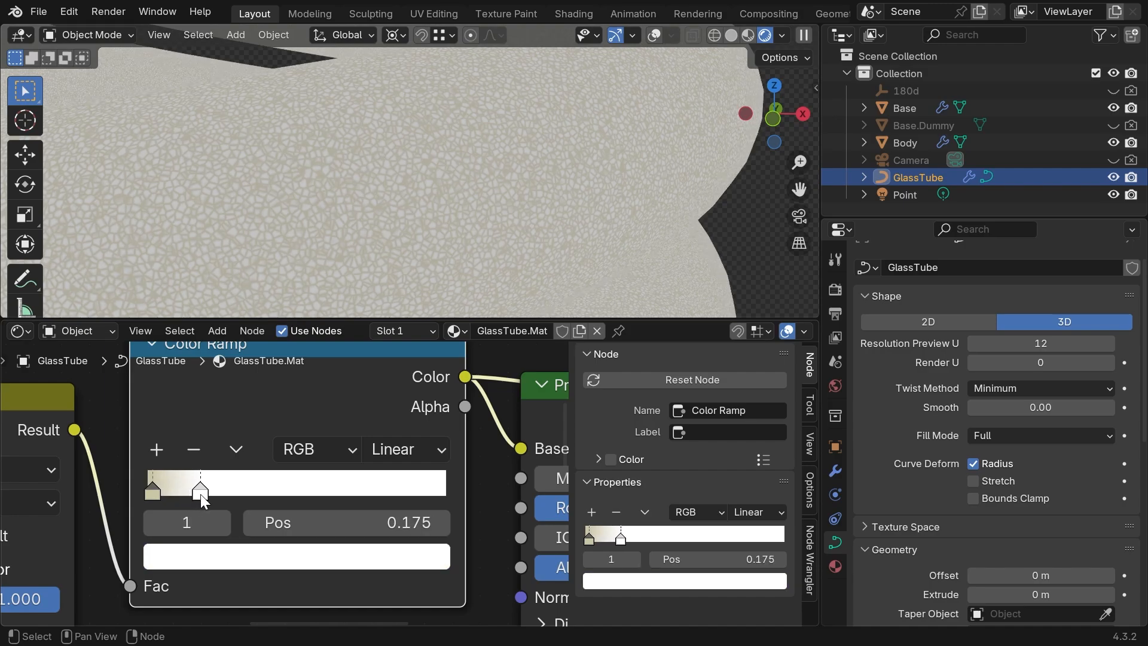
pyautogui.moveTo(451, 408); pyautogui.dragTo(343, 427, button='middle')
pyautogui.click(501, 438)
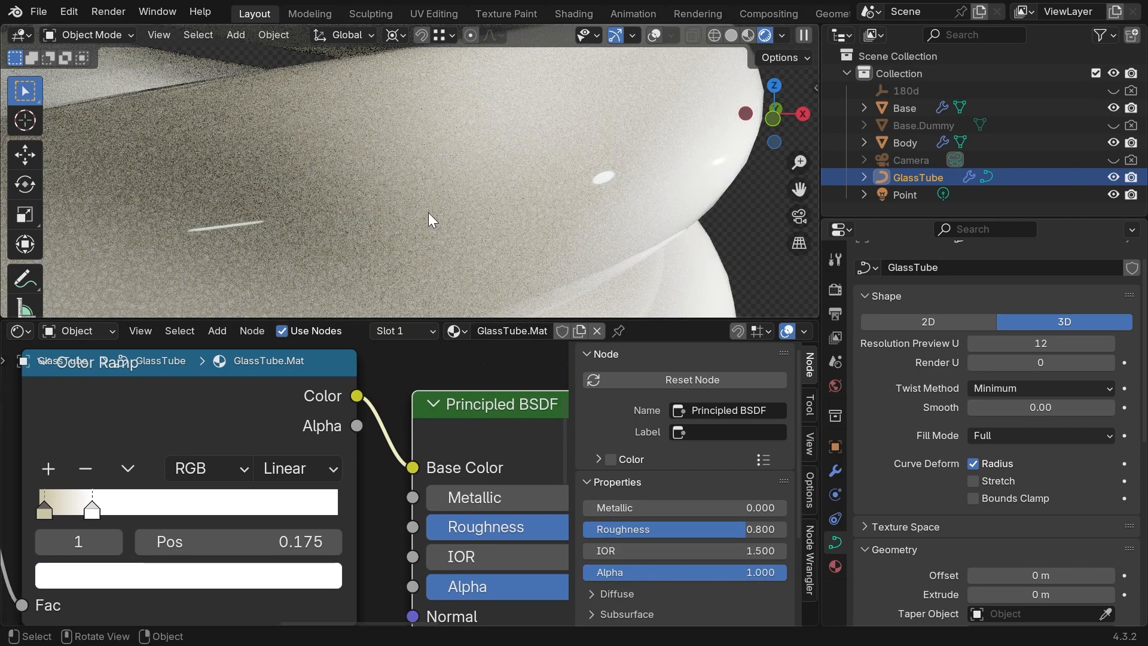
# - Give the bulb's Body object a new material named Body.Plastic.Mat
pyautogui.moveTo(468, 218); pyautogui.dragTo(472, 215, button='middle')
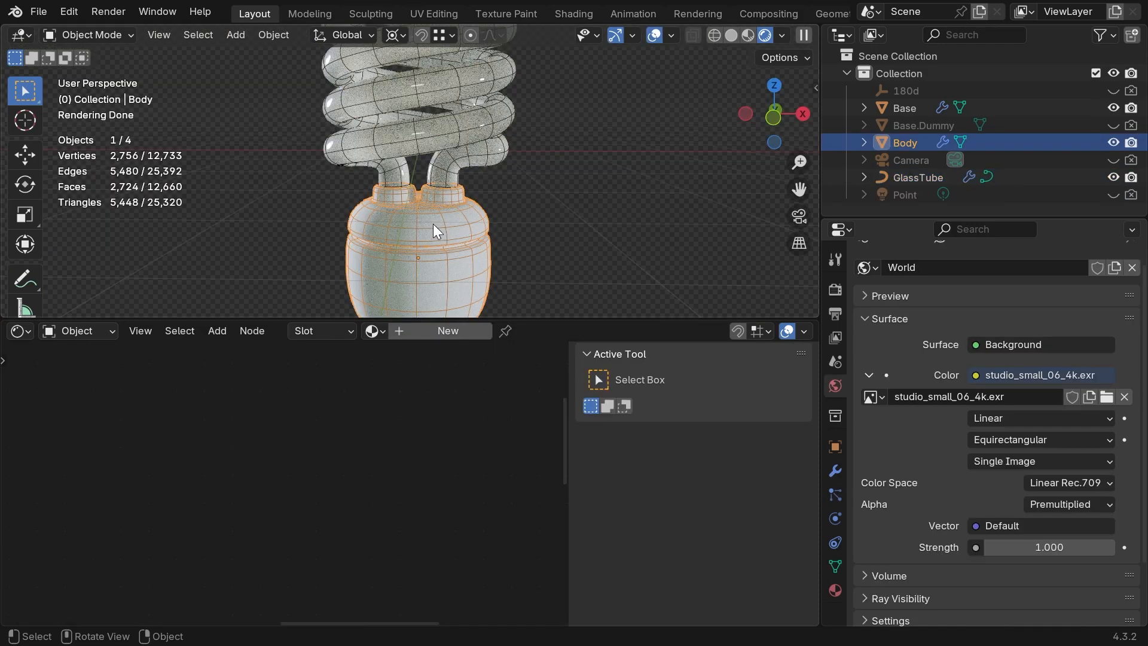
pyautogui.click(836, 590)
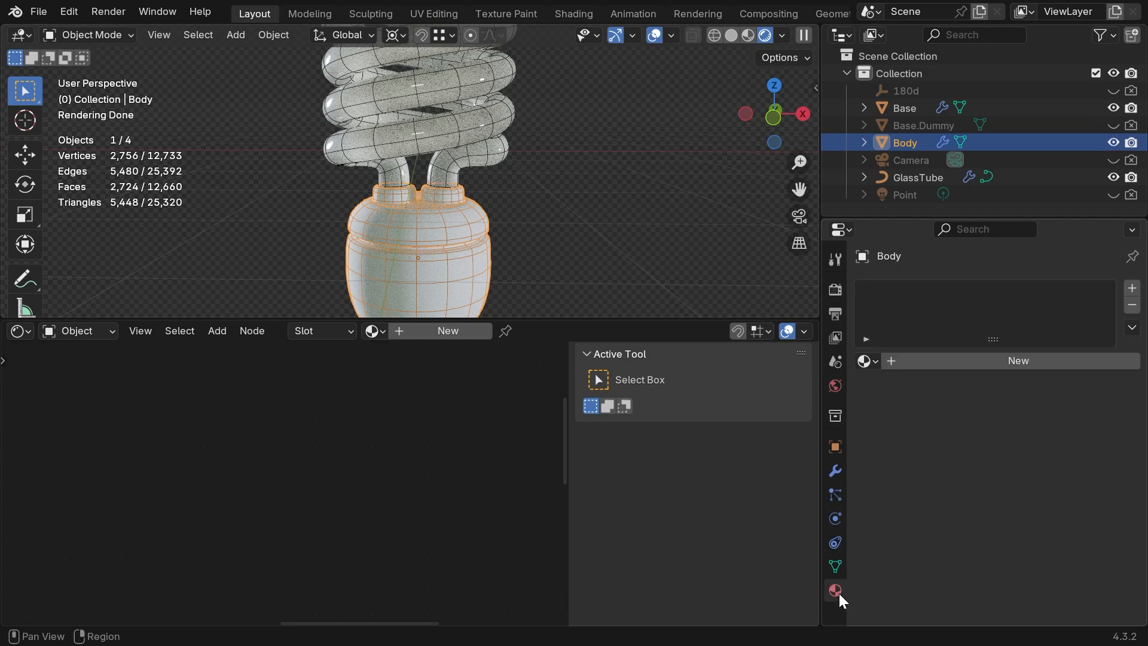
pyautogui.doubleClick(969, 357)
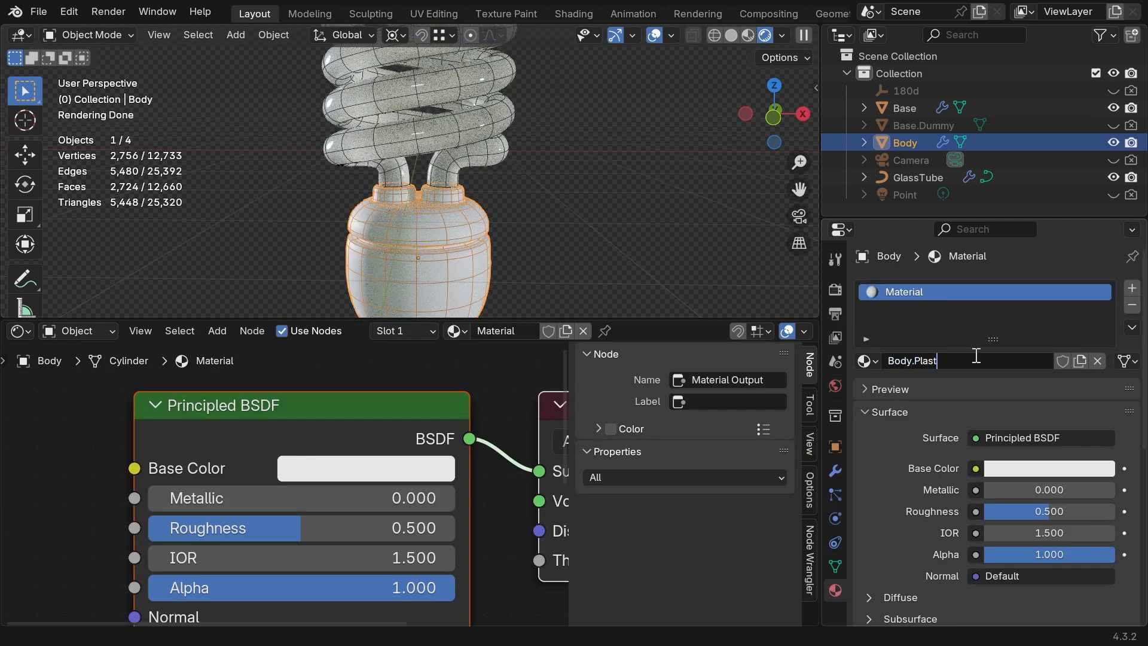
pyautogui.write('Body.Plastic.Mat')
pyautogui.press('Return')
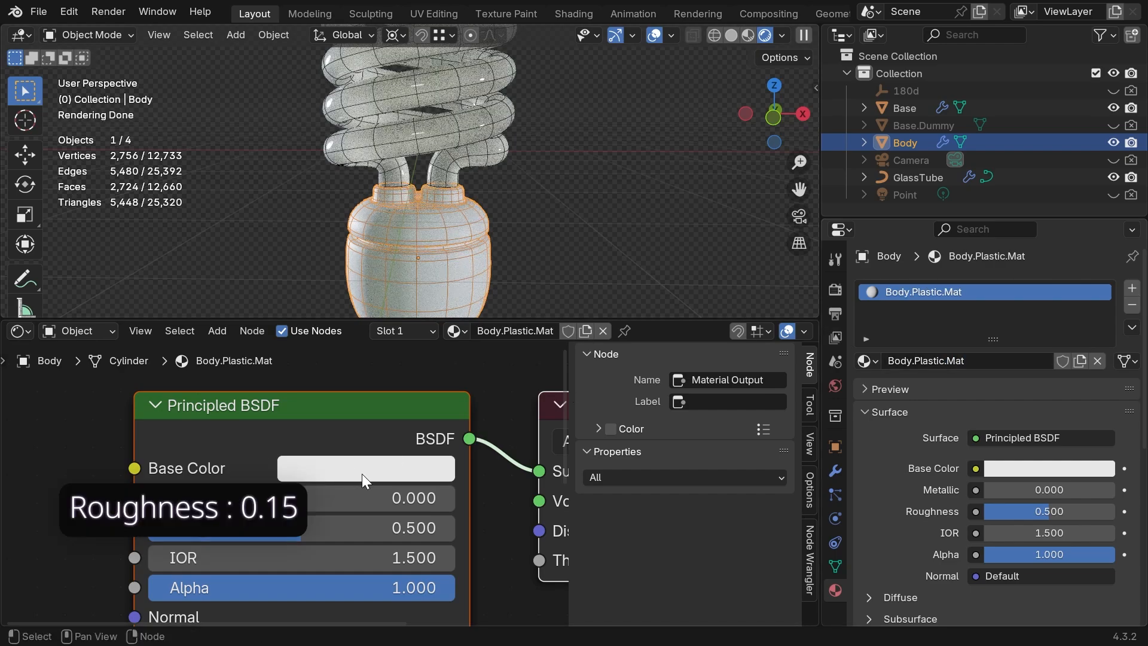
# - Set the Roughness of the body material's Principled BSDF to 0.15
pyautogui.moveTo(365, 512); pyautogui.dragTo(368, 487, button='middle')
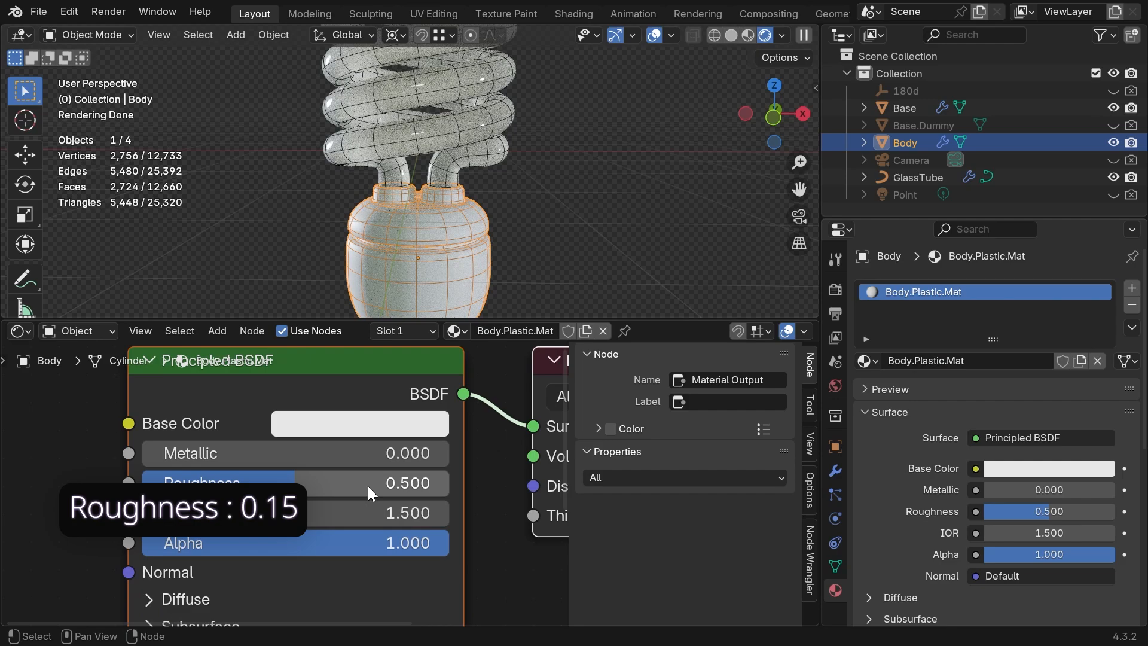
pyautogui.click(367, 486)
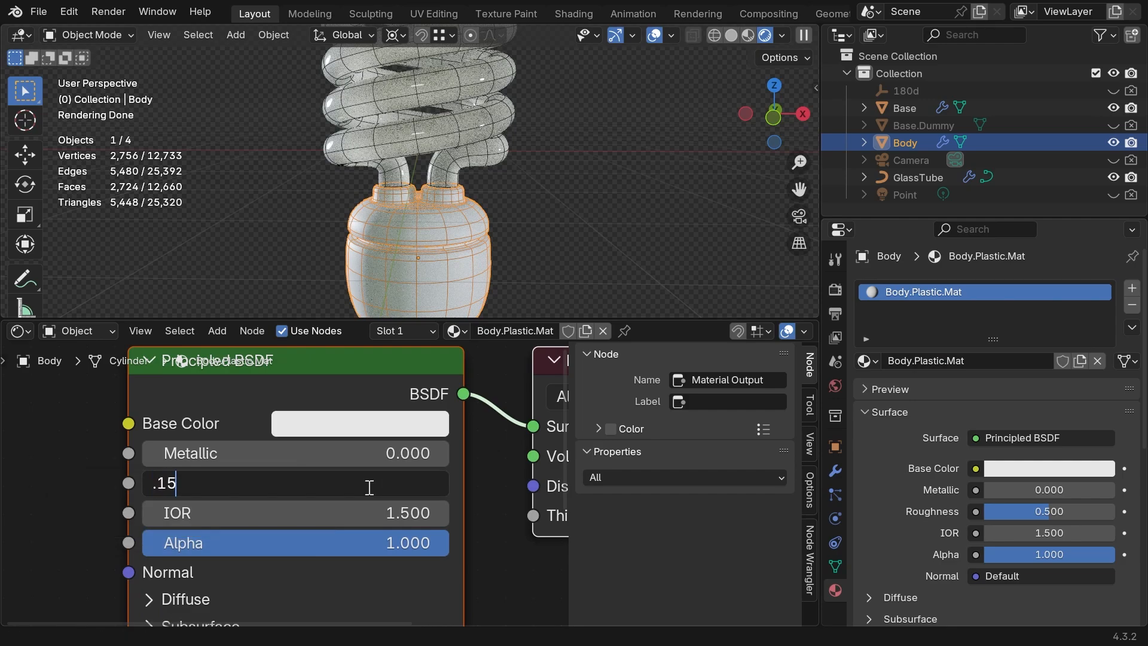
pyautogui.write('.15')
pyautogui.press('Return')
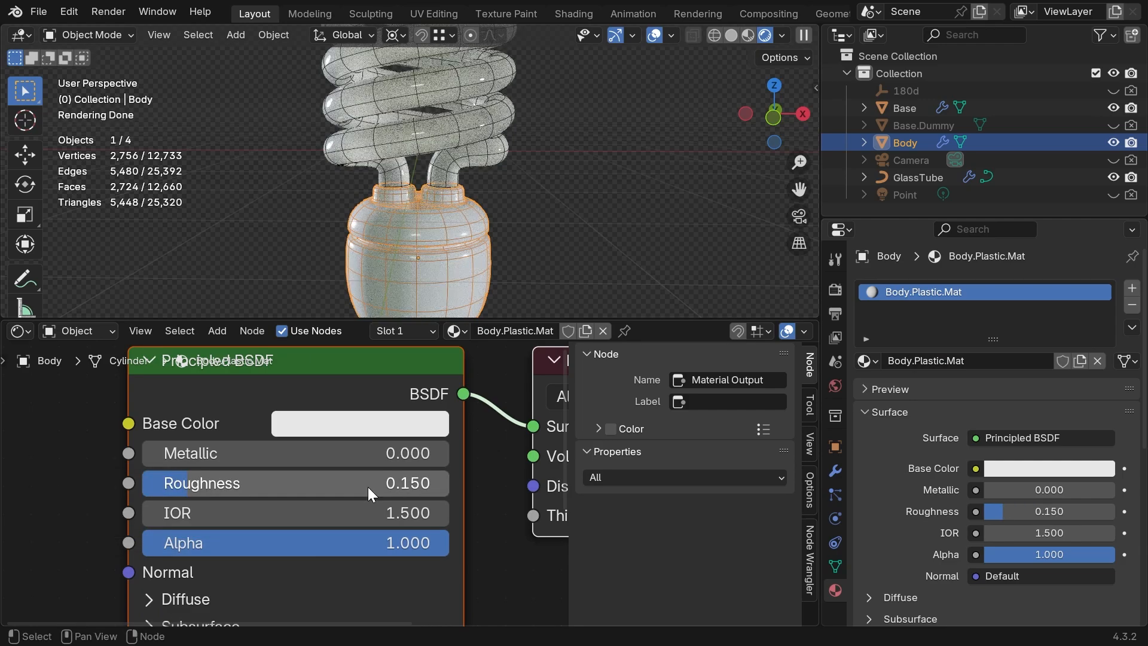
# - Expand the Principled BSDF's Subsurface settings and set the subsurface Weight to 1
pyautogui.moveTo(300, 553); pyautogui.dragTo(319, 460, button='middle')
pyautogui.moveTo(299, 537); pyautogui.dragTo(315, 467, button='middle')
pyautogui.click(205, 464)
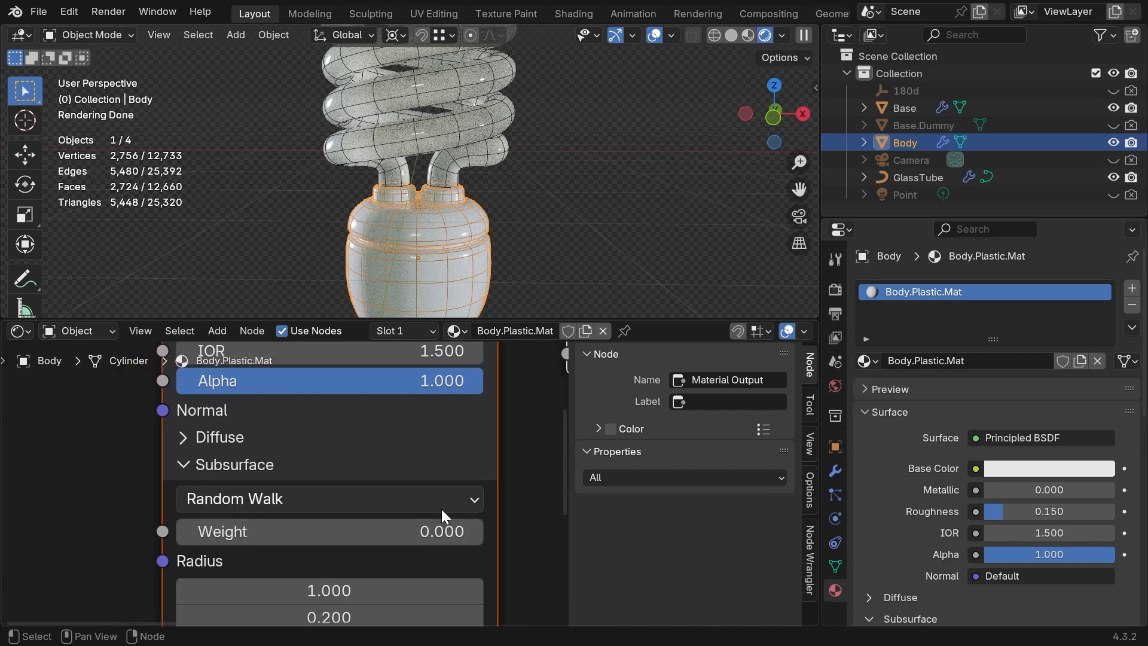
pyautogui.click(431, 532)
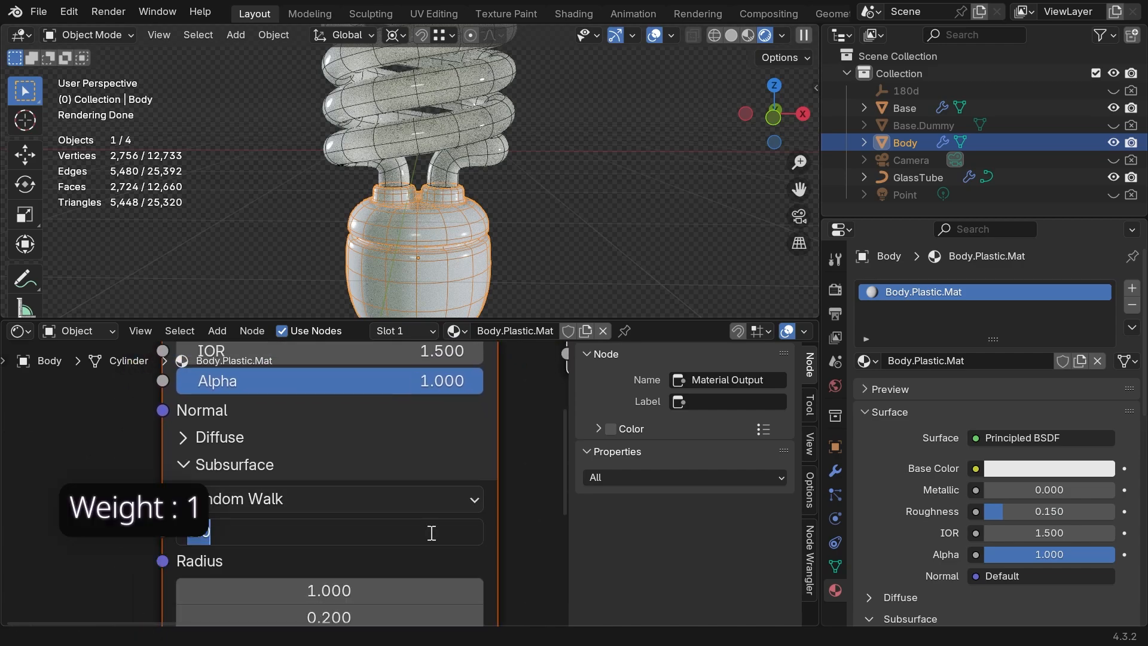
pyautogui.write('1')
pyautogui.press('Return')
# - Set the body material's subsurface Scale to 0.7 m
pyautogui.moveTo(379, 531); pyautogui.dragTo(393, 436, button='middle')
pyautogui.click(436, 532)
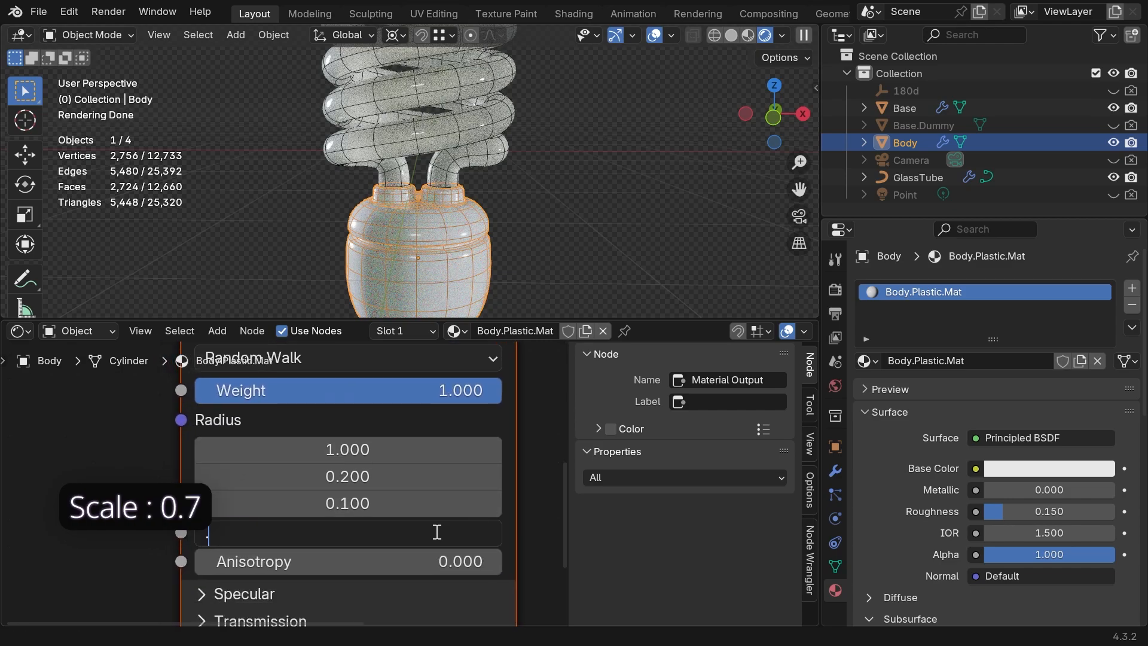
pyautogui.write('.7')
pyautogui.press('Return')
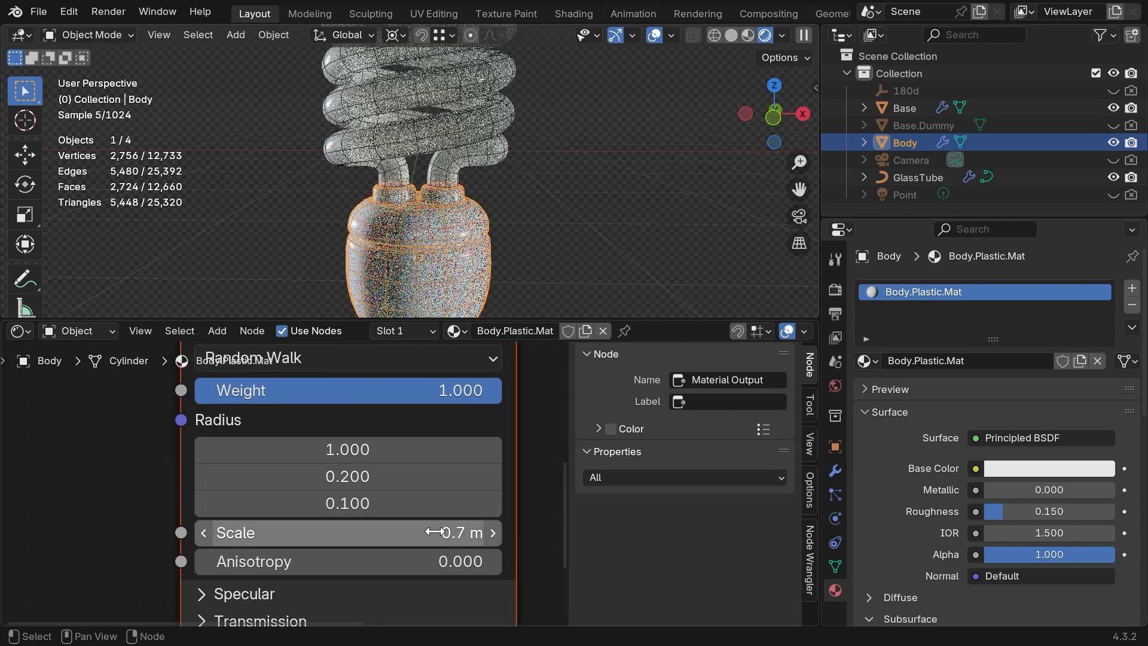
# - Add an RGB node beside the Principled BSDF and connect its Color output to the subsurface Radius input
pyautogui.moveTo(210, 499); pyautogui.dragTo(320, 543, button='middle')
pyautogui.scroll(-3, 306, 498)
pyautogui.hotkey('shift', 'a')
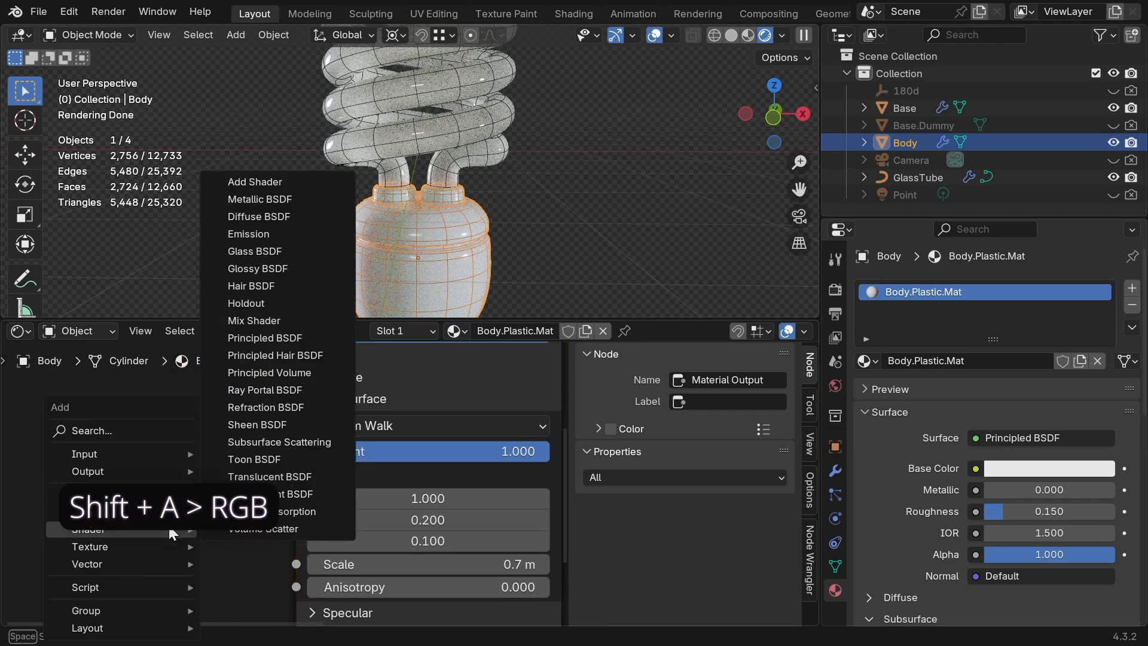
pyautogui.write('rgb')
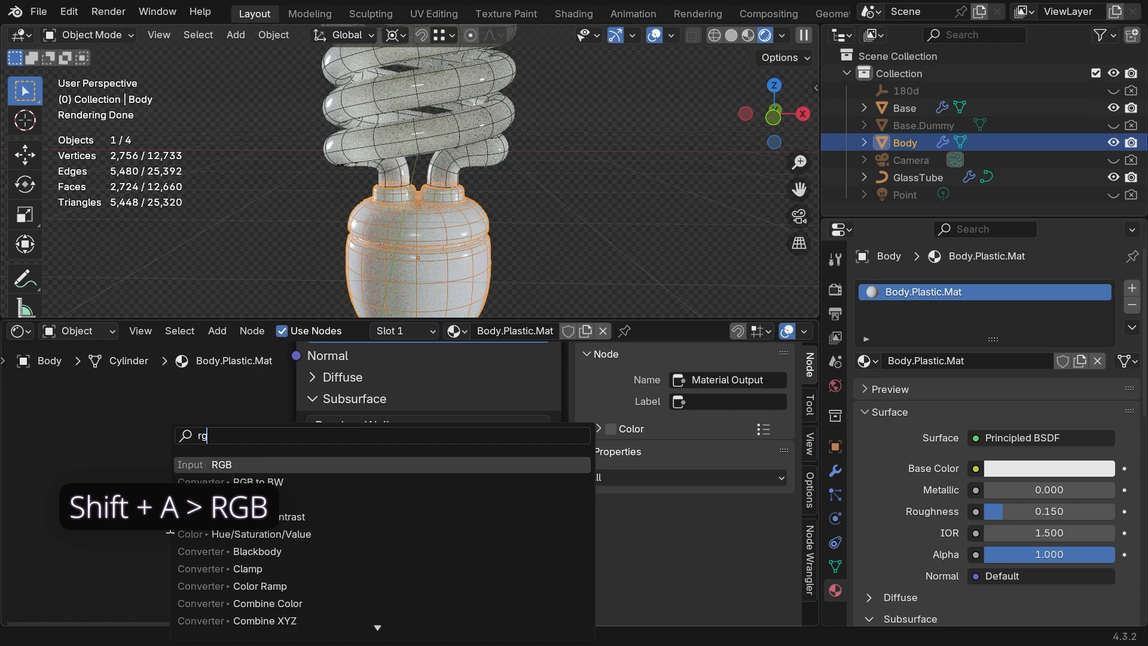
pyautogui.press('Return')
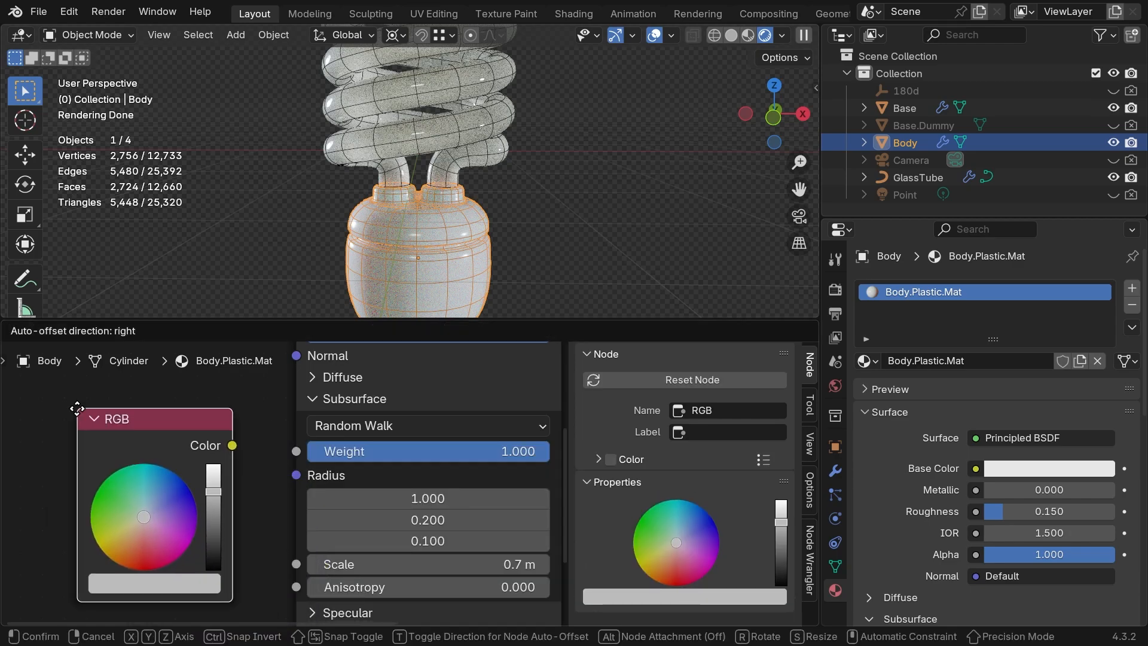
pyautogui.click(88, 418)
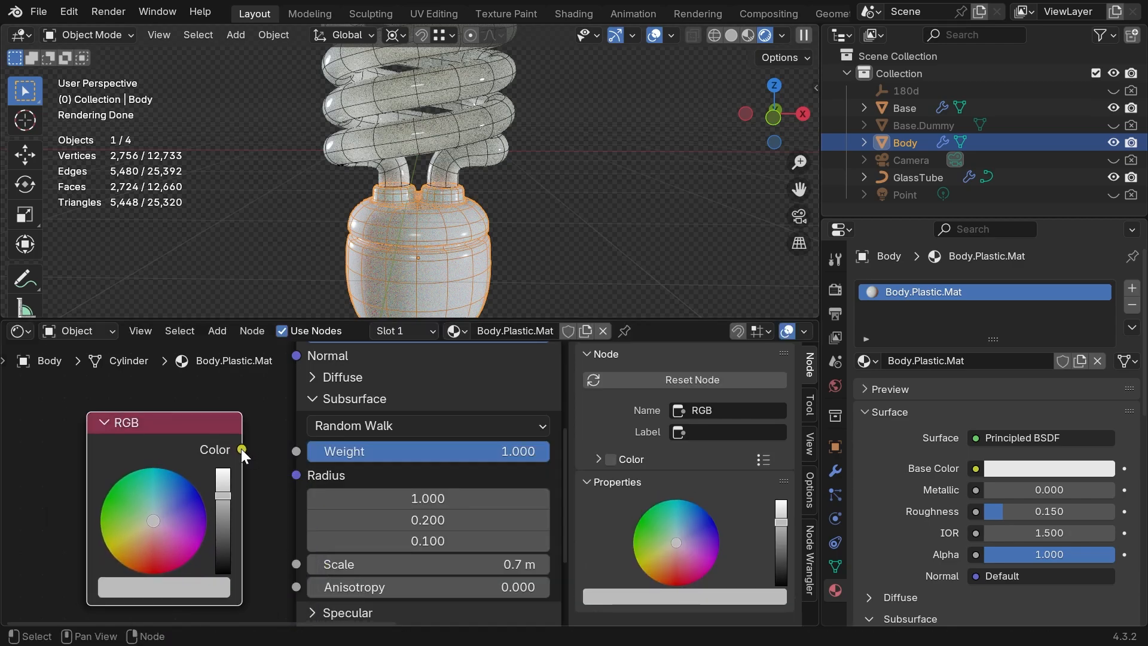
pyautogui.moveTo(241, 449); pyautogui.dragTo(295, 475)
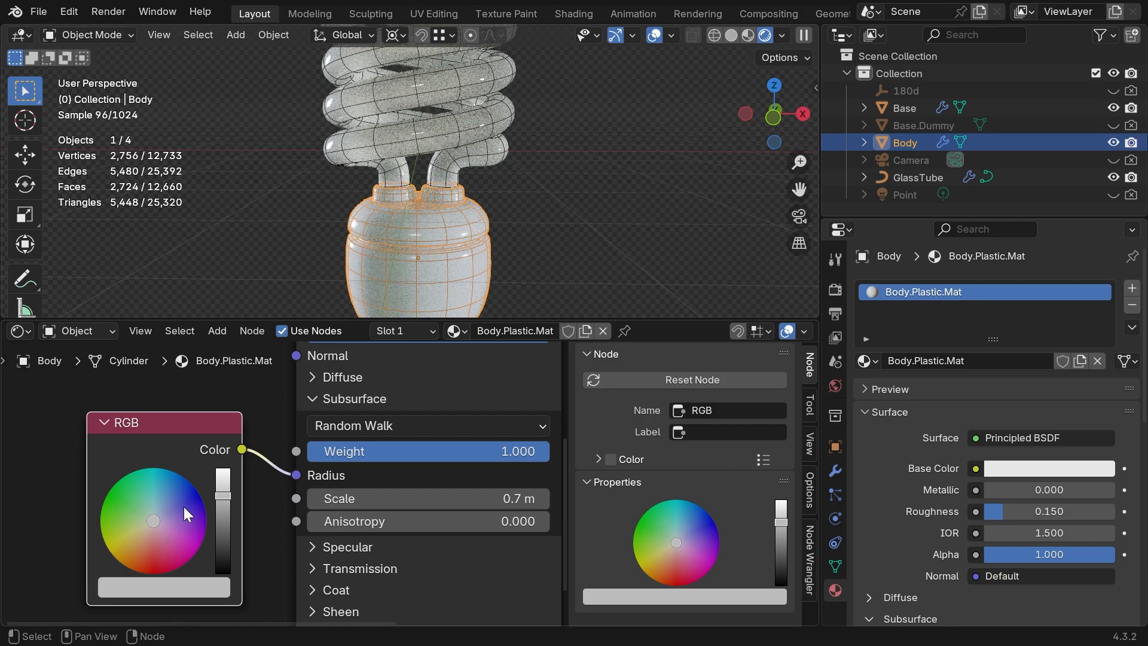
# - Tint the RGB node that drives the body's subsurface Radius to a pale cyan
pyautogui.moveTo(184, 507); pyautogui.dragTo(279, 470, button='middle')
pyautogui.scroll(3, 279, 471)
pyautogui.scroll(4, 257, 488)
pyautogui.moveTo(230, 475); pyautogui.dragTo(229, 462)
pyautogui.scroll(6, 403, 249)
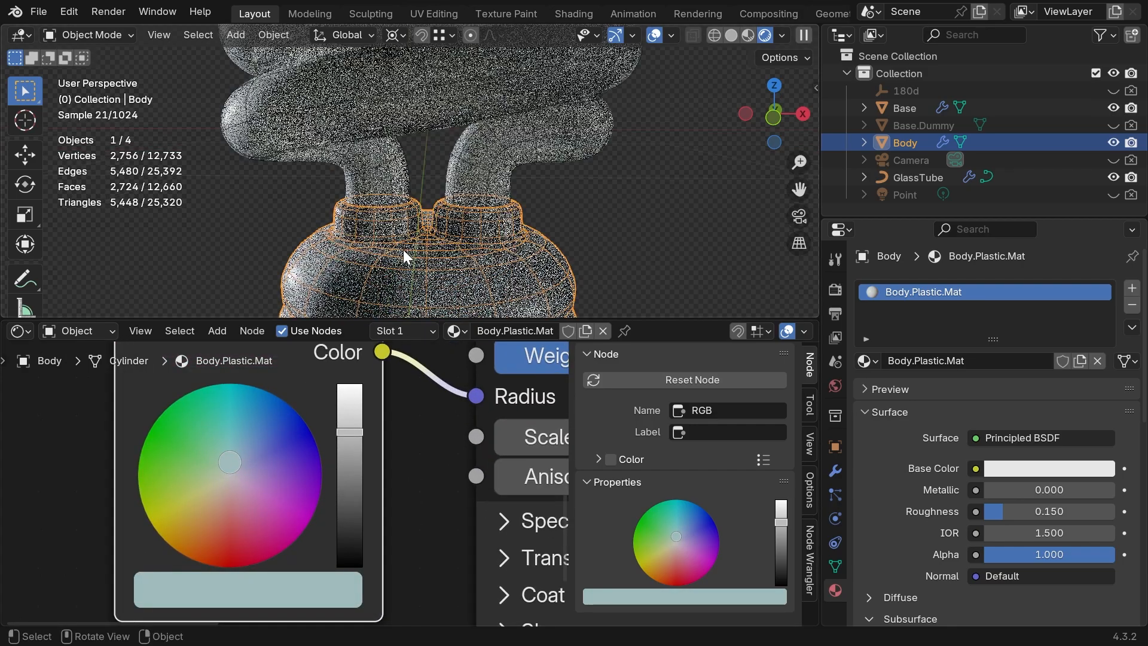
pyautogui.hotkey('shift', 'alt', 'z')
pyautogui.scroll(-3, 476, 242)
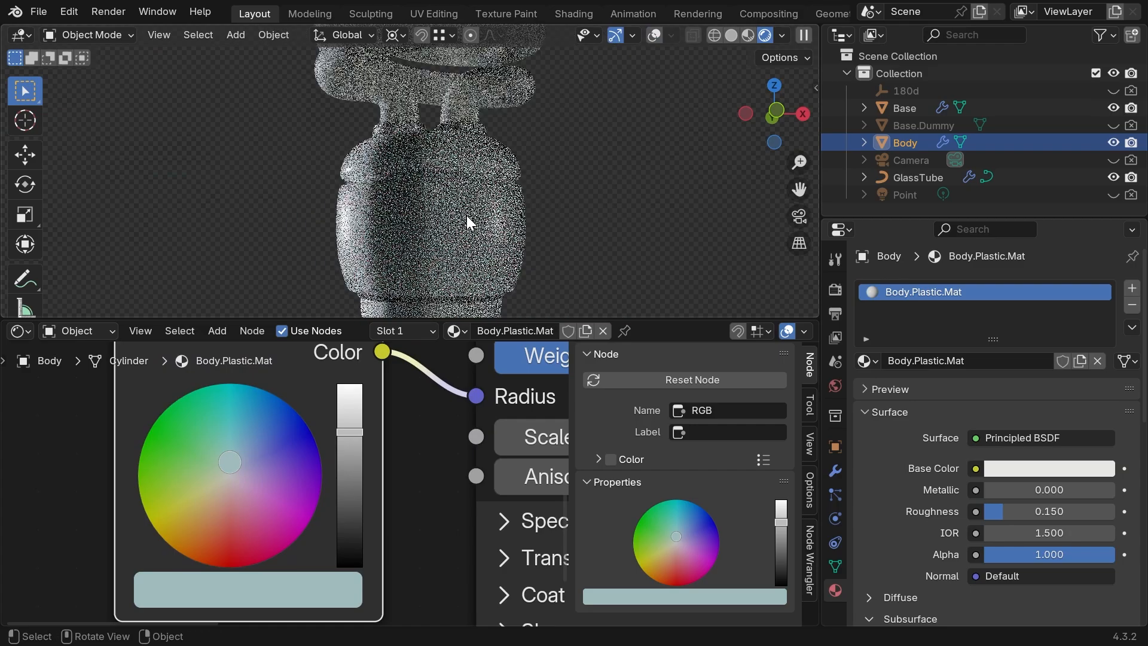
# - Enable the Point light in the viewport and renders, and set the World background Strength to 0.1
pyautogui.click(1113, 195)
pyautogui.click(1132, 194)
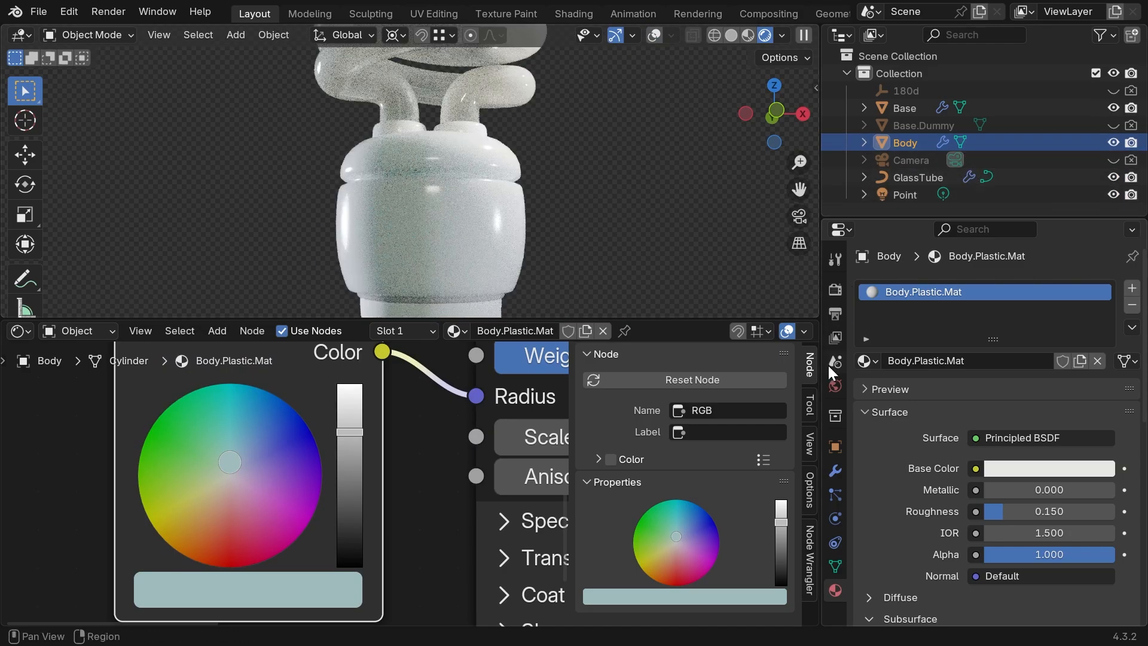
pyautogui.click(835, 385)
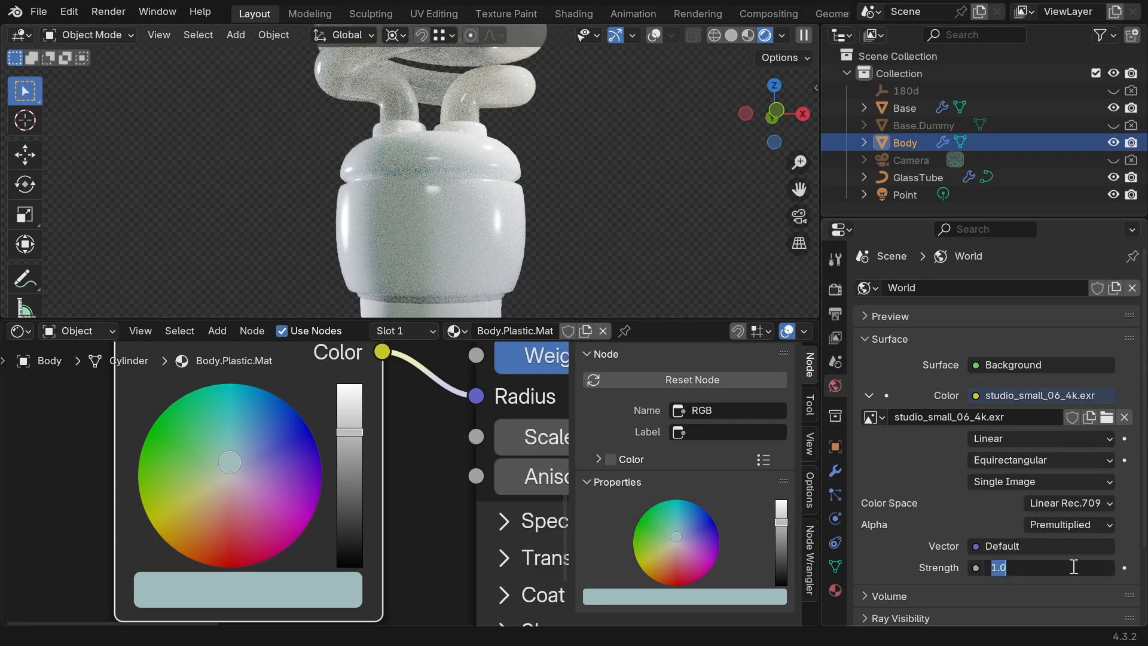
pyautogui.write('0.1')
pyautogui.press('Return')
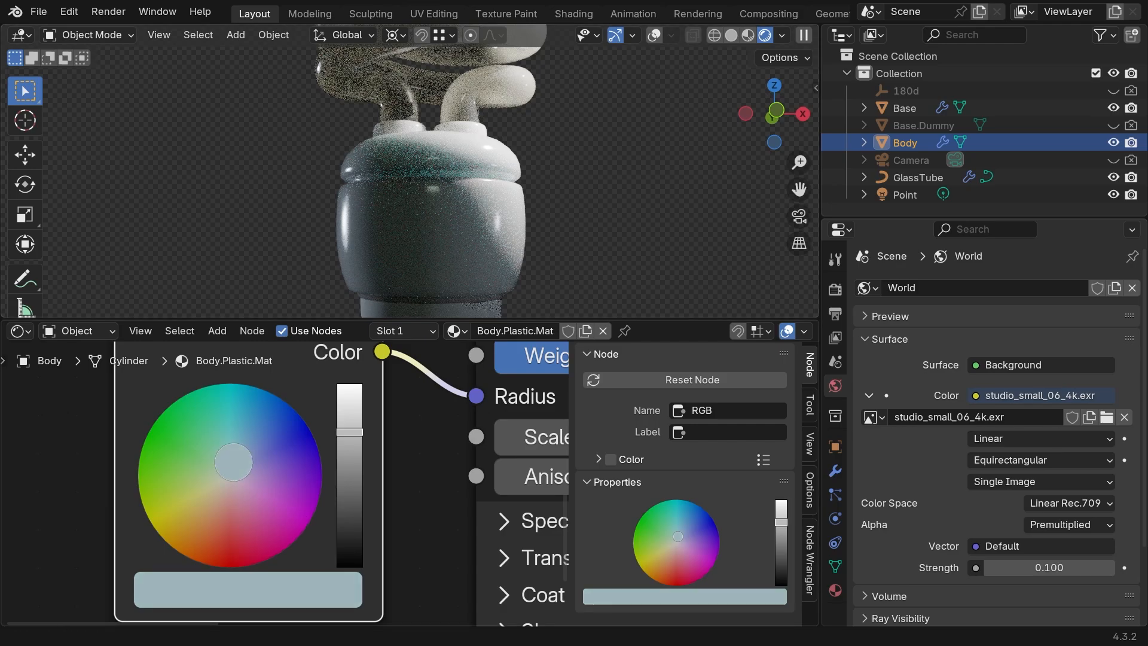
# - Shift the RGB node's subsurface radius color to a pale grayish green
pyautogui.click(222, 478)
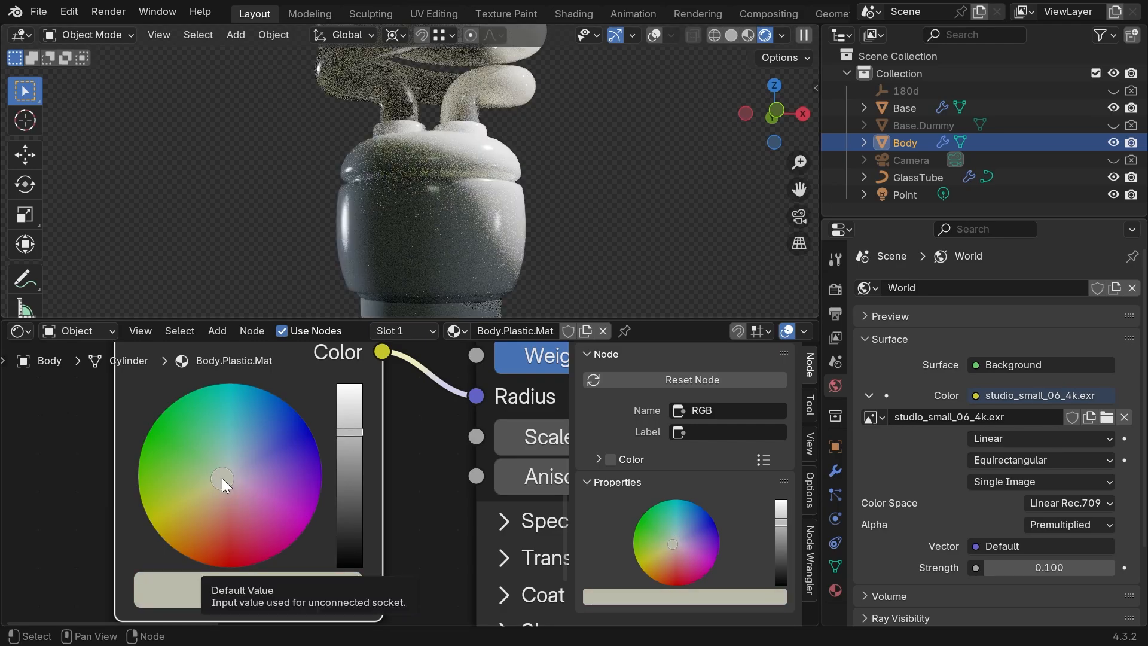
pyautogui.moveTo(221, 478)
pyautogui.mouseDown()
pyautogui.moveTo(234, 457)
pyautogui.moveTo(225, 468)
pyautogui.mouseUp()
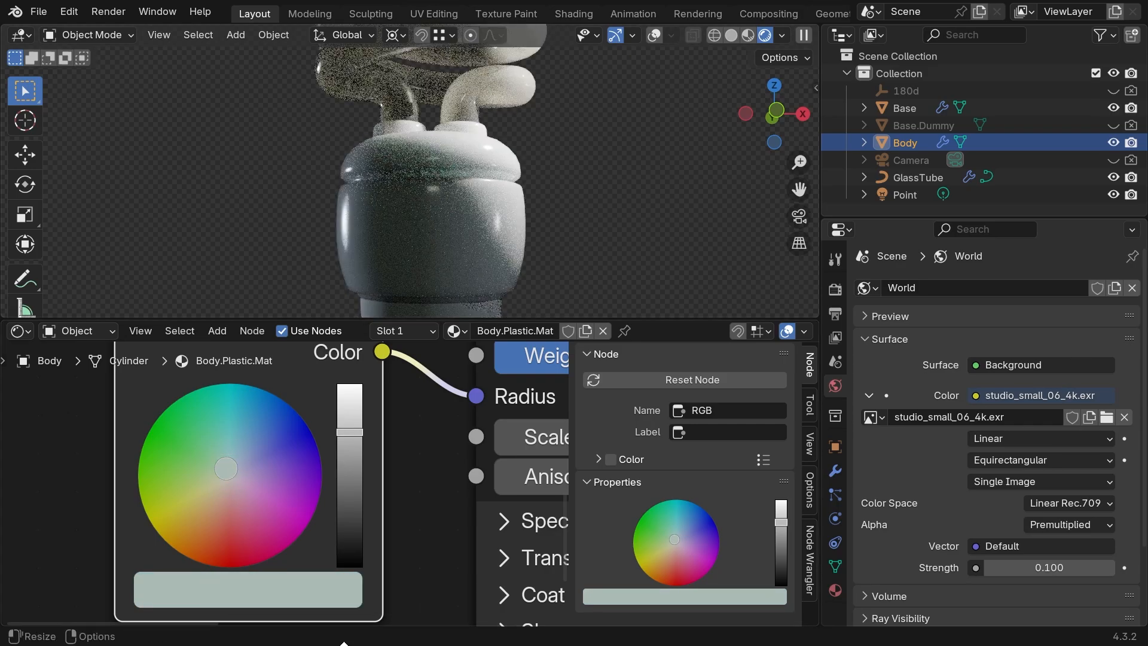
# - Set the World background Strength to 1 and disable the Point light in the viewport and renders
pyautogui.click(1045, 571)
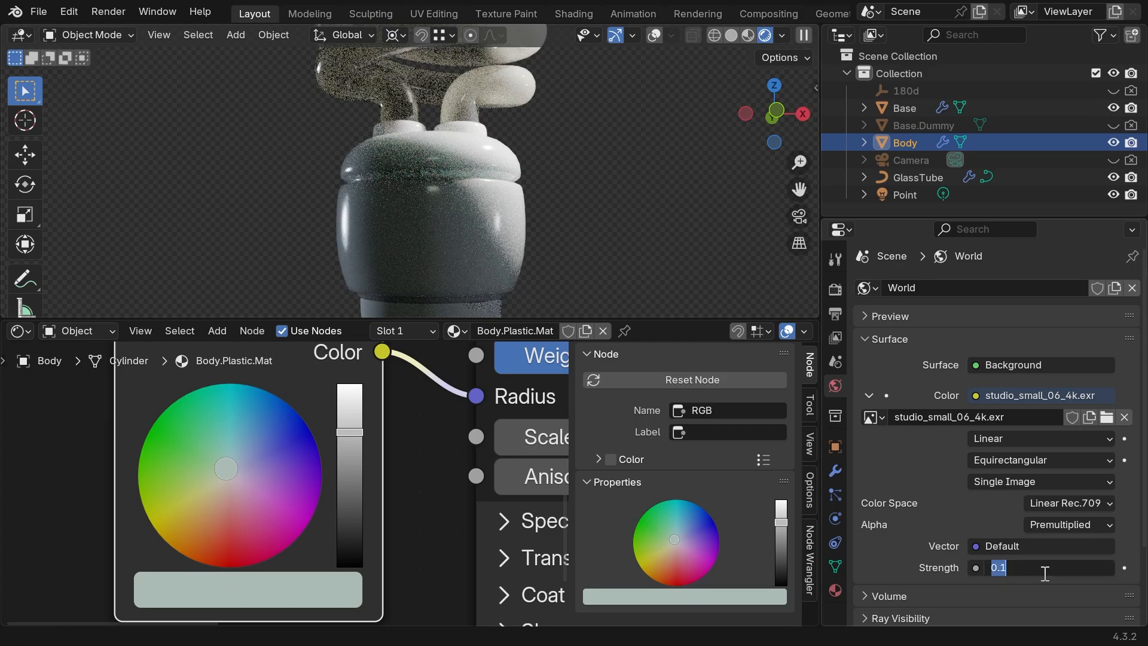
pyautogui.write('1')
pyautogui.press('Return')
pyautogui.click(908, 196)
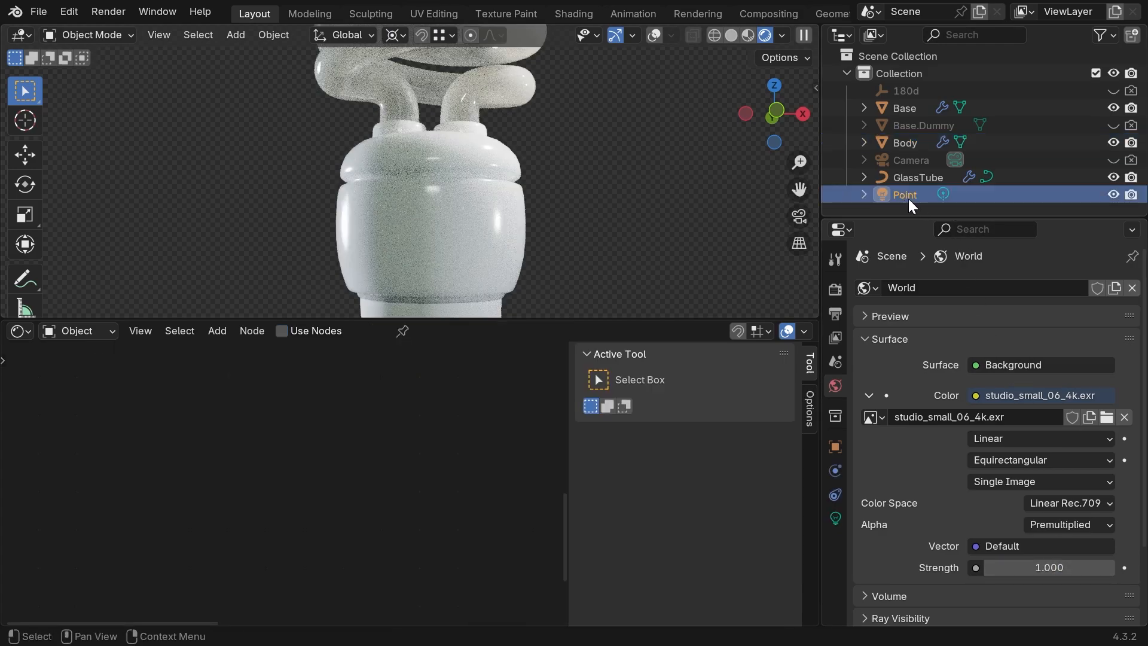
pyautogui.moveTo(1113, 195); pyautogui.dragTo(1131, 195)
# - Give the Base object a new material named Base.Metal.Mat
pyautogui.scroll(-5, 497, 218)
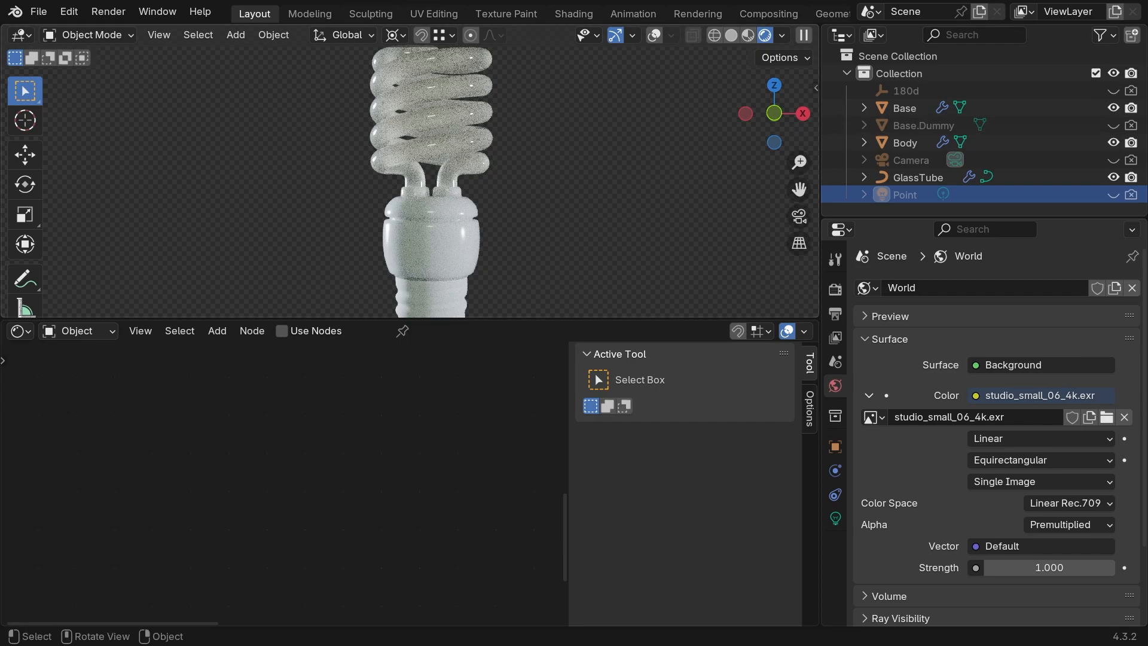
pyautogui.keyDown('shift'); pyautogui.moveTo(432, 302); pyautogui.dragTo(464, 235, button='middle'); pyautogui.keyUp('shift')
pyautogui.hotkey('alt', 'shift', 'z')
pyautogui.click(464, 236)
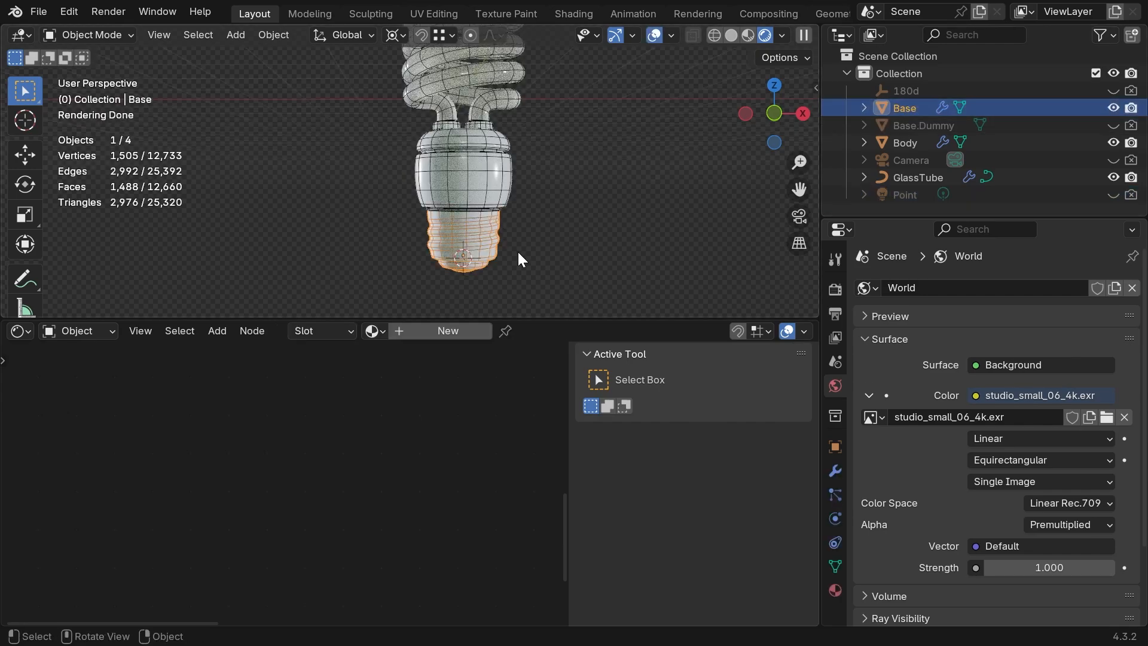
pyautogui.scroll(3, 517, 250)
pyautogui.click(836, 590)
pyautogui.click(974, 361)
pyautogui.doubleClick(980, 359)
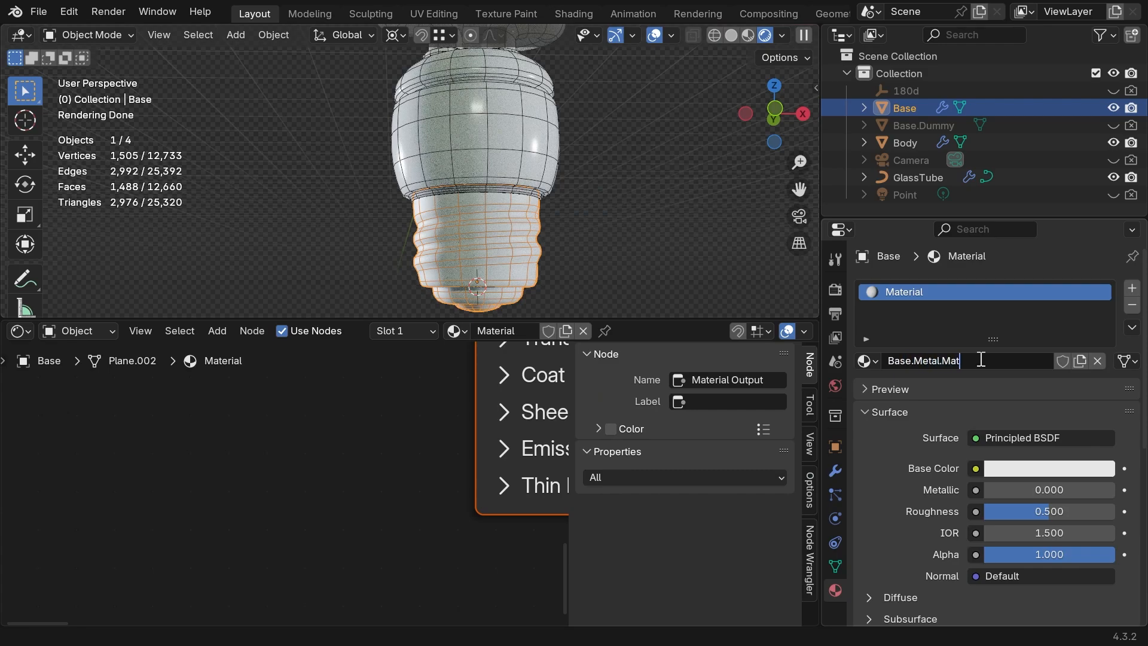
pyautogui.press('Return')
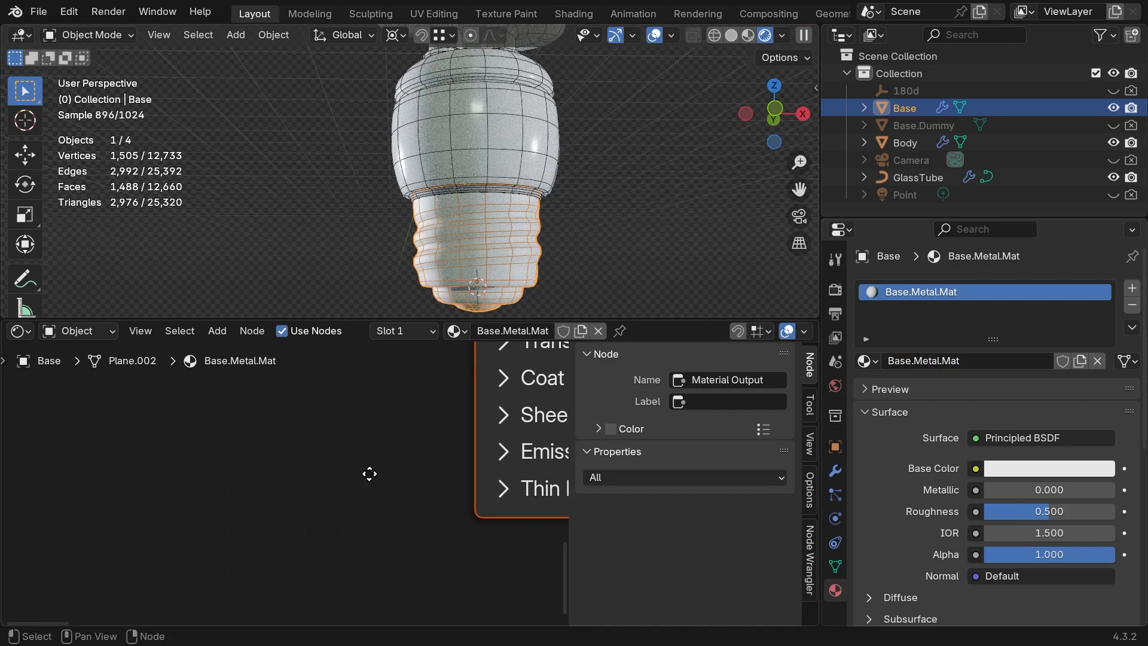
# - Tint the Base Color of Base.Metal.Mat to a very pale pinkish beige, #E7D4CB
pyautogui.scroll(-4, 365, 495)
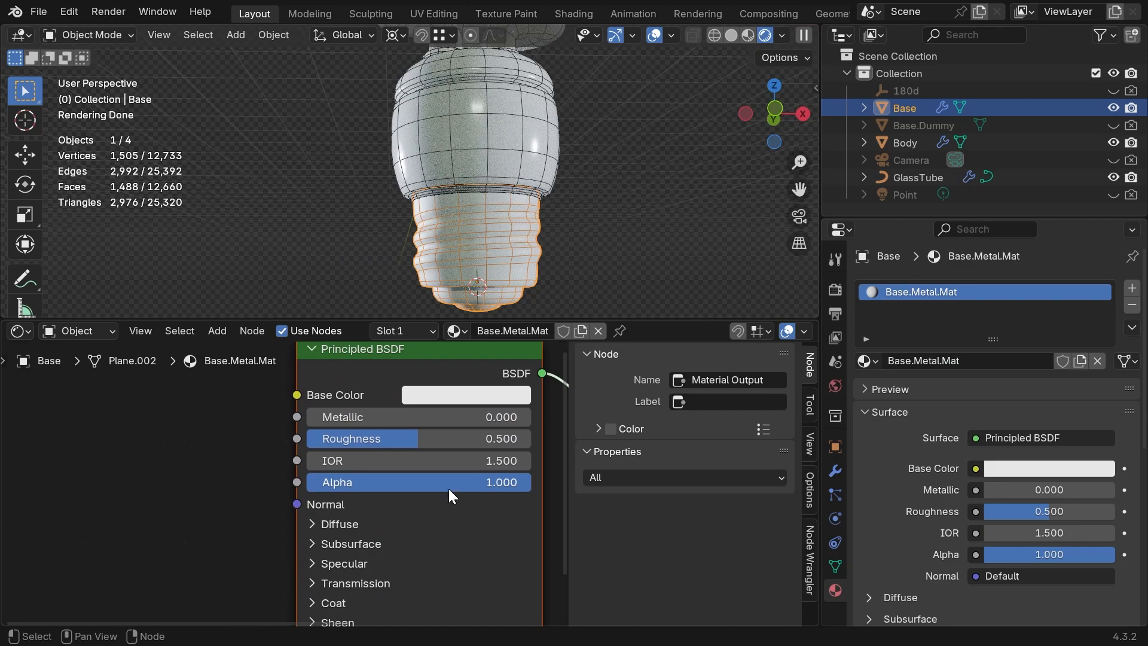
pyautogui.scroll(2, 446, 479)
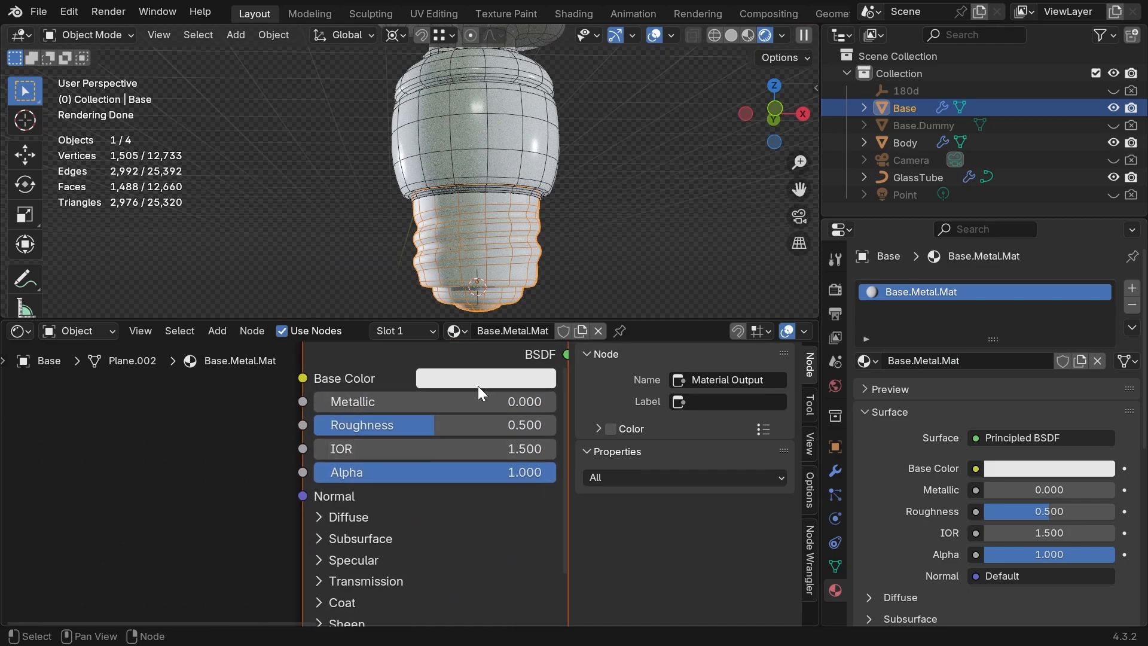
pyautogui.click(482, 379)
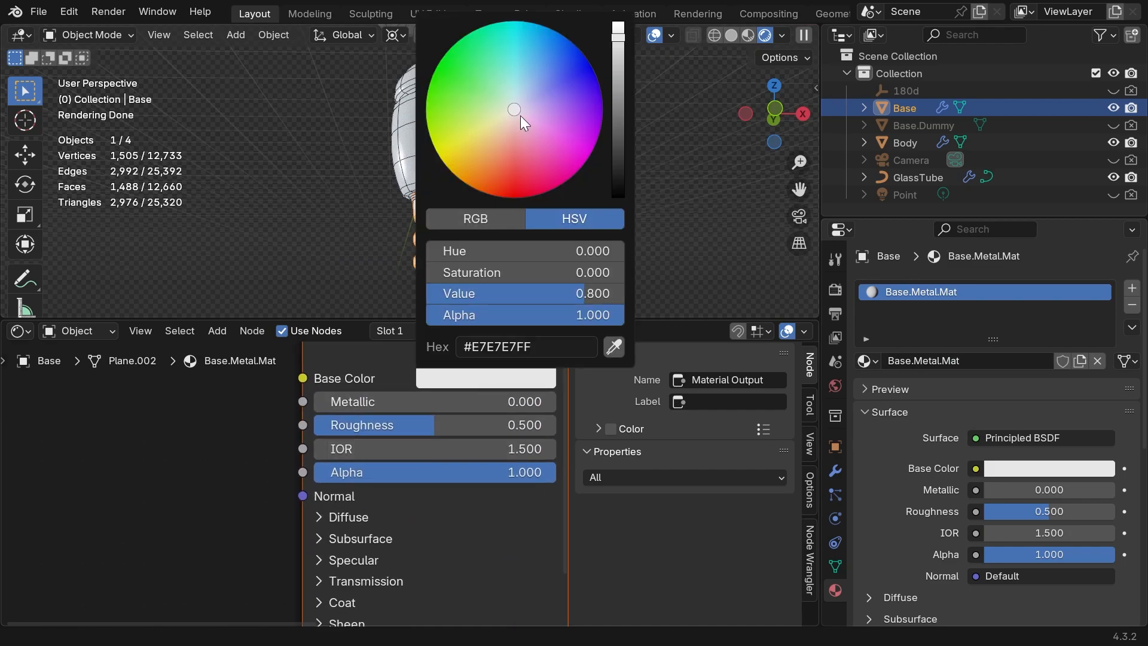
pyautogui.moveTo(520, 116); pyautogui.dragTo(512, 120)
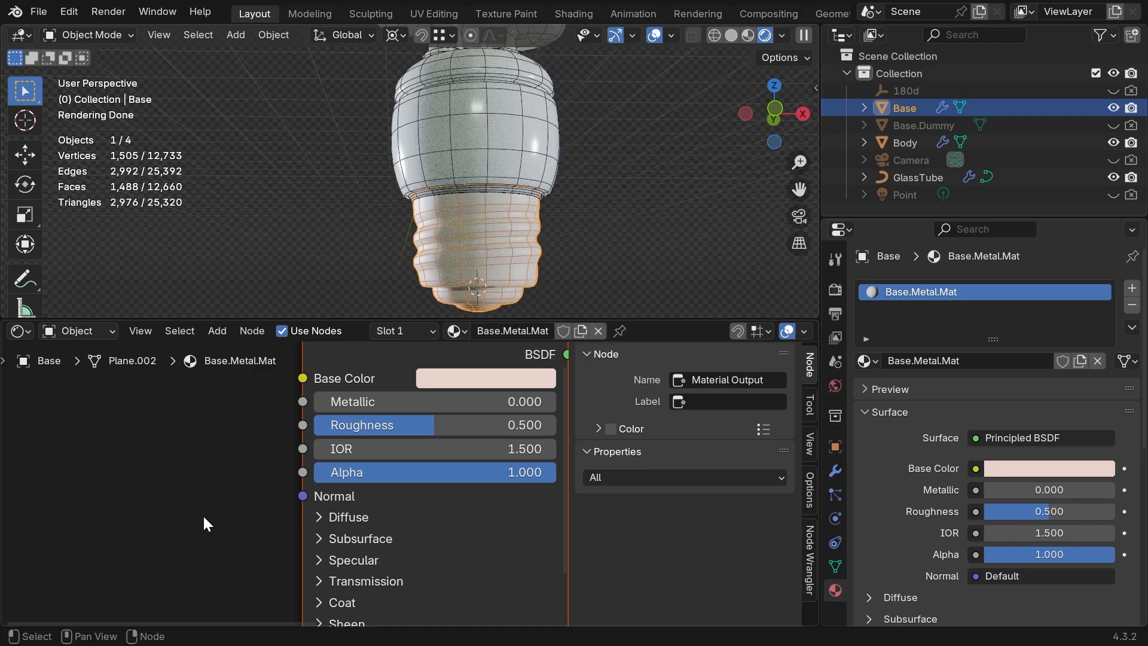
# - Set the Metallic of Base.Metal.Mat to 1 and its Roughness to 0.25
pyautogui.hotkey('shift', 'alt', 'z')
pyautogui.keyDown('ctrl'); pyautogui.moveTo(490, 253); pyautogui.dragTo(483, 181, button='middle'); pyautogui.keyUp('ctrl')
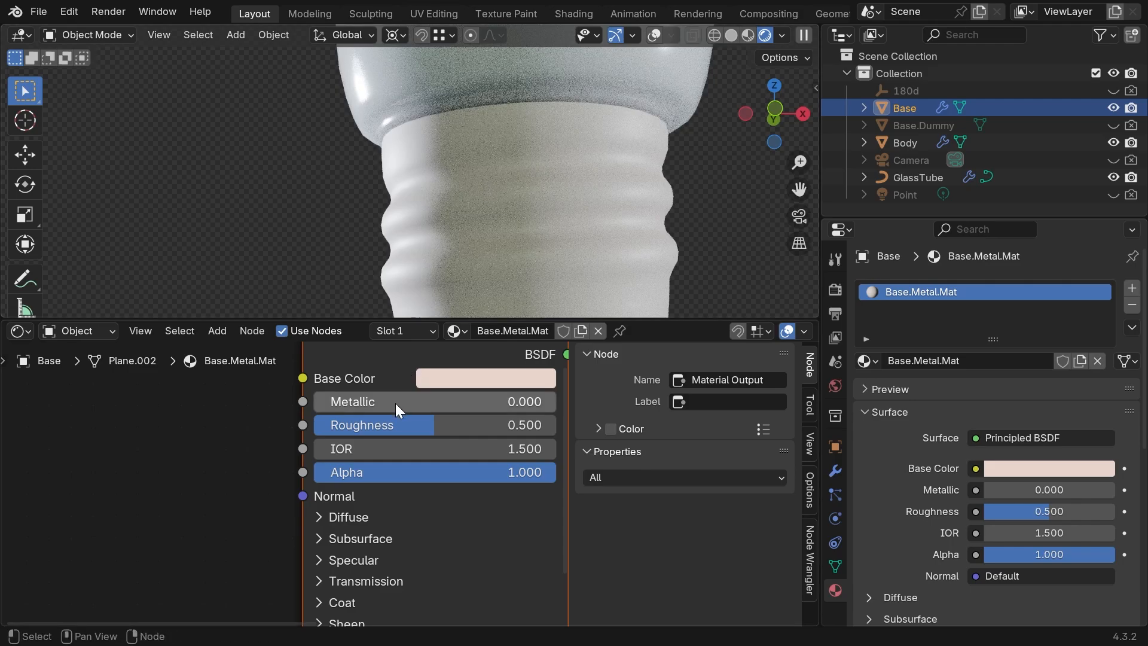
pyautogui.moveTo(345, 408); pyautogui.dragTo(556, 402)
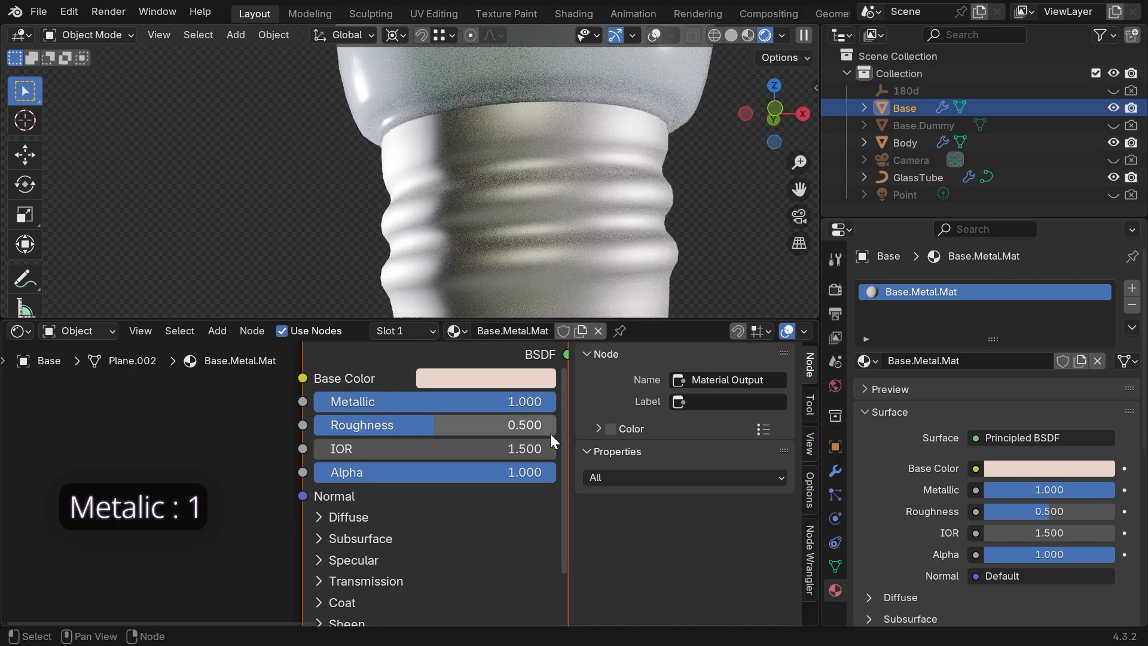
pyautogui.click(516, 430)
pyautogui.write('0.25')
pyautogui.press('Return')
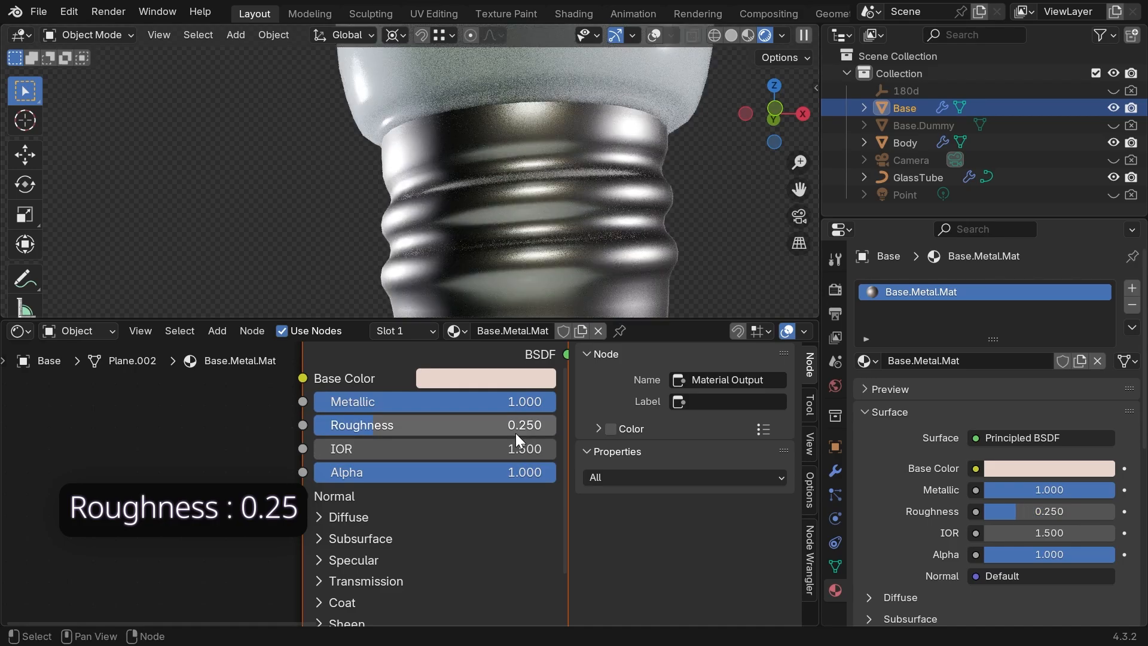
# - Shift the Base Color of Base.Metal.Mat to a slightly more saturated pale pink
pyautogui.click(493, 379)
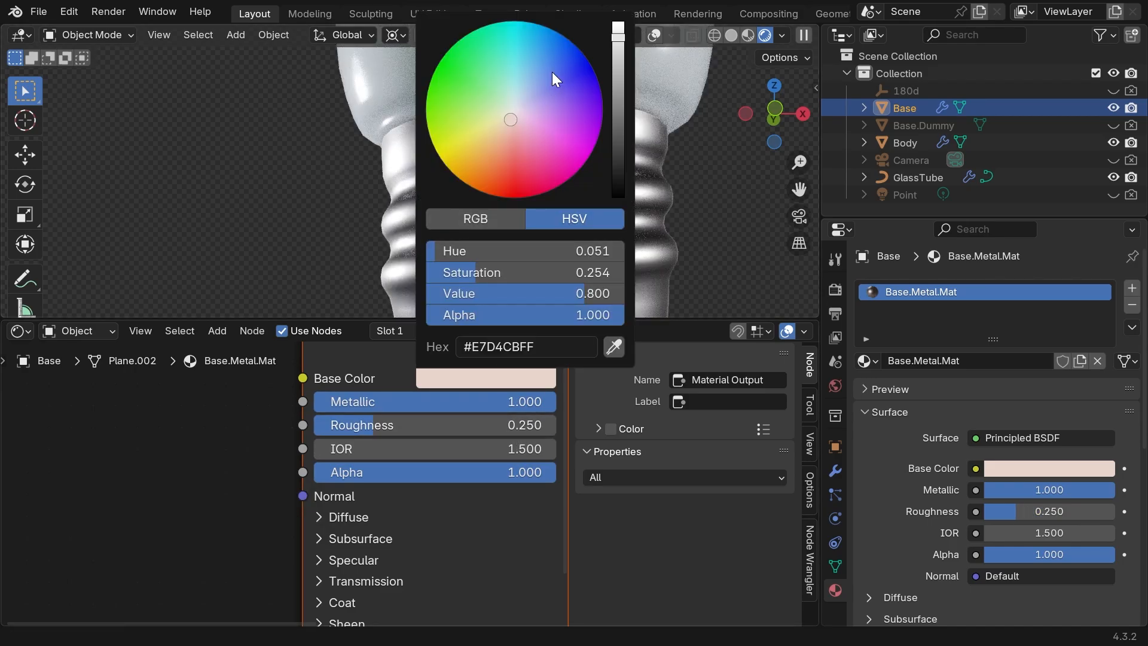
pyautogui.moveTo(511, 120); pyautogui.dragTo(510, 125)
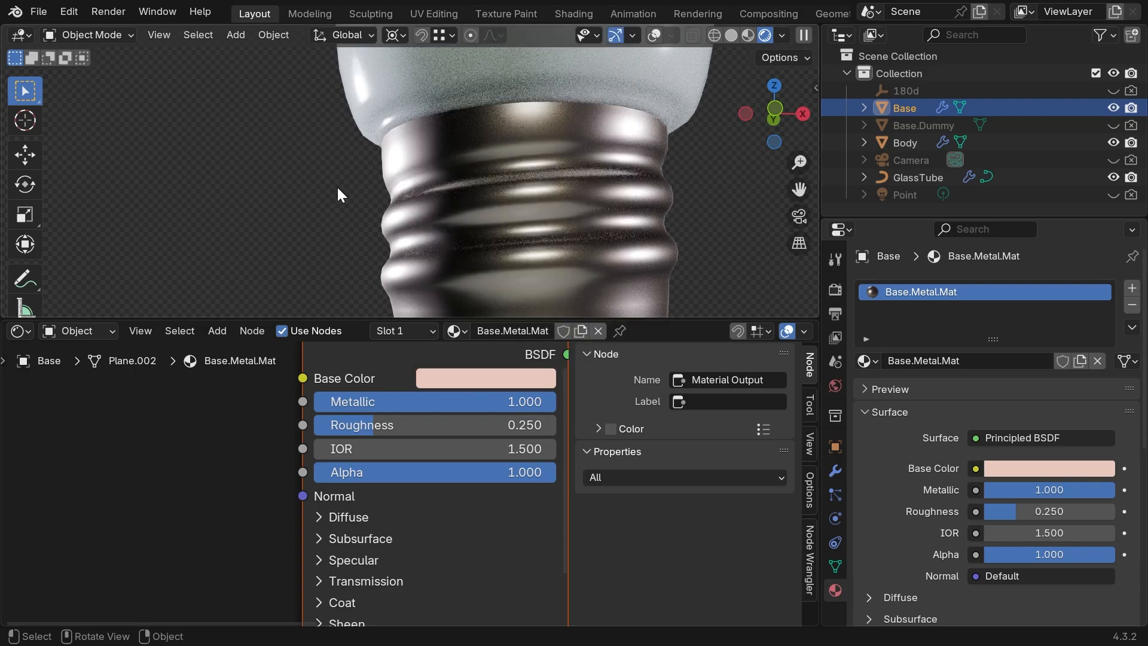
pyautogui.keyDown('shift'); pyautogui.moveTo(413, 210); pyautogui.dragTo(258, 201, button='middle'); pyautogui.keyUp('shift')
pyautogui.click(487, 378)
pyautogui.moveTo(514, 163); pyautogui.dragTo(510, 125)
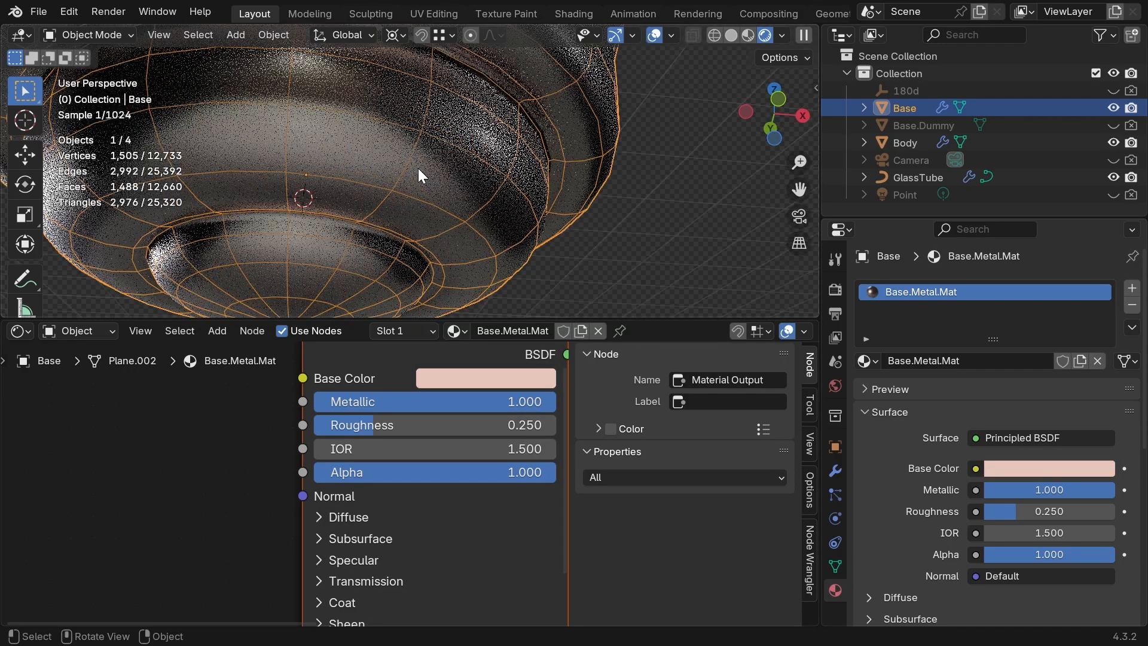
# - Enter Edit Mode on the Base and select the two face loops around the recess at its bottom tip
pyautogui.hotkey('ctrl', 'Tab')
pyautogui.click(526, 216)
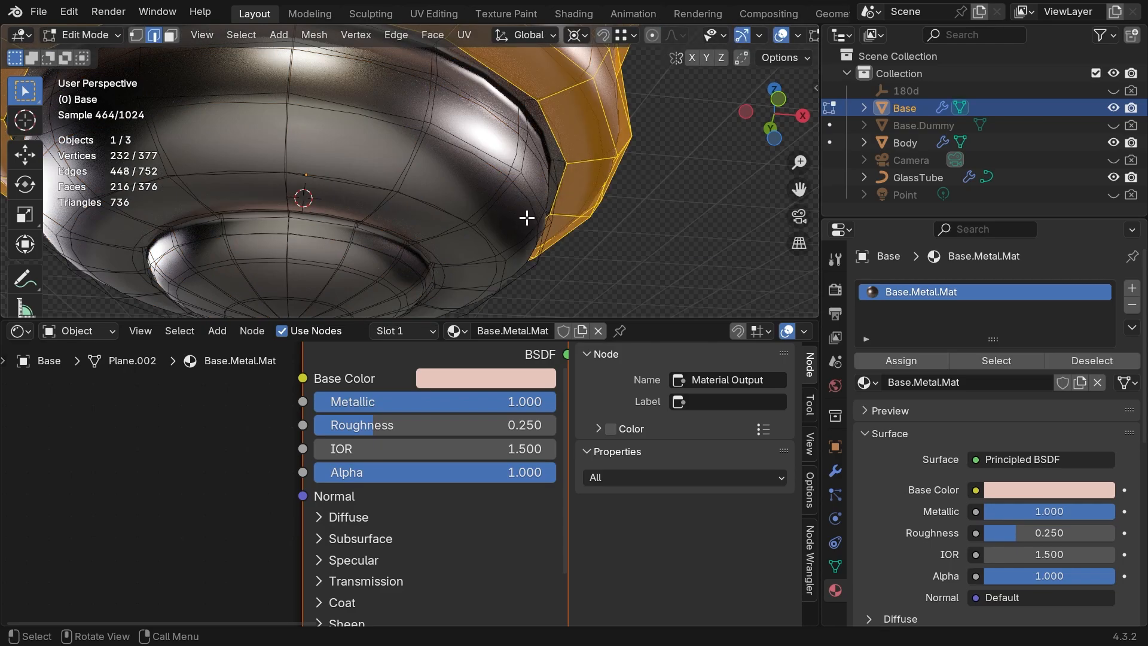
pyautogui.scroll(5, 470, 210)
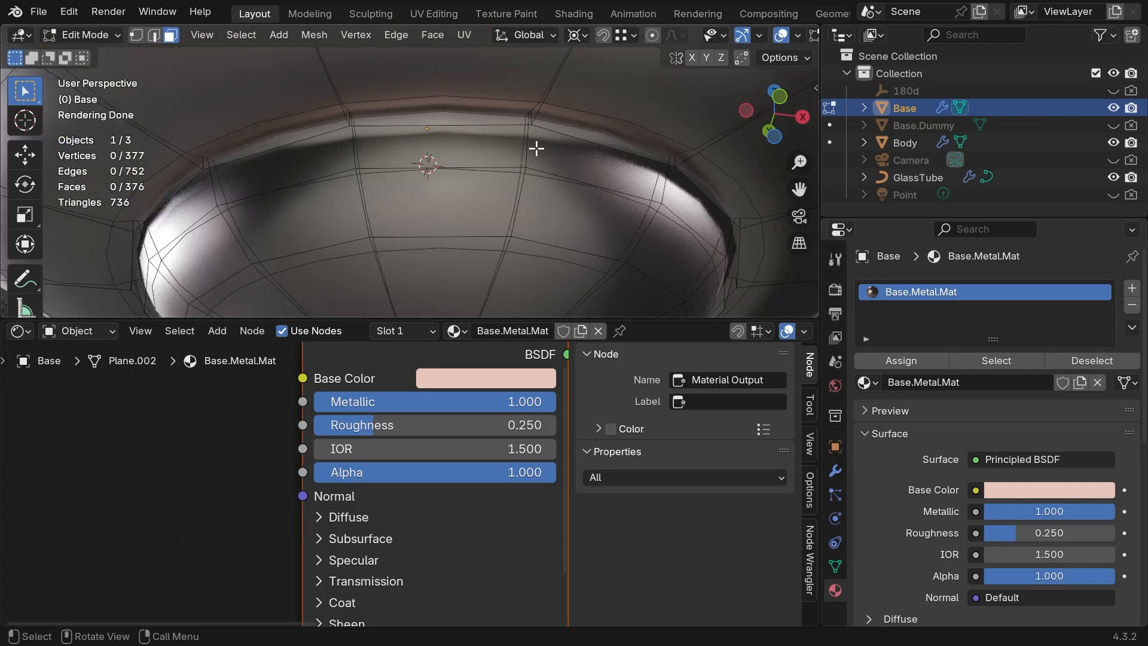
pyautogui.keyDown('alt'); pyautogui.click(526, 153); pyautogui.keyUp('alt')
pyautogui.scroll(-3, 521, 179)
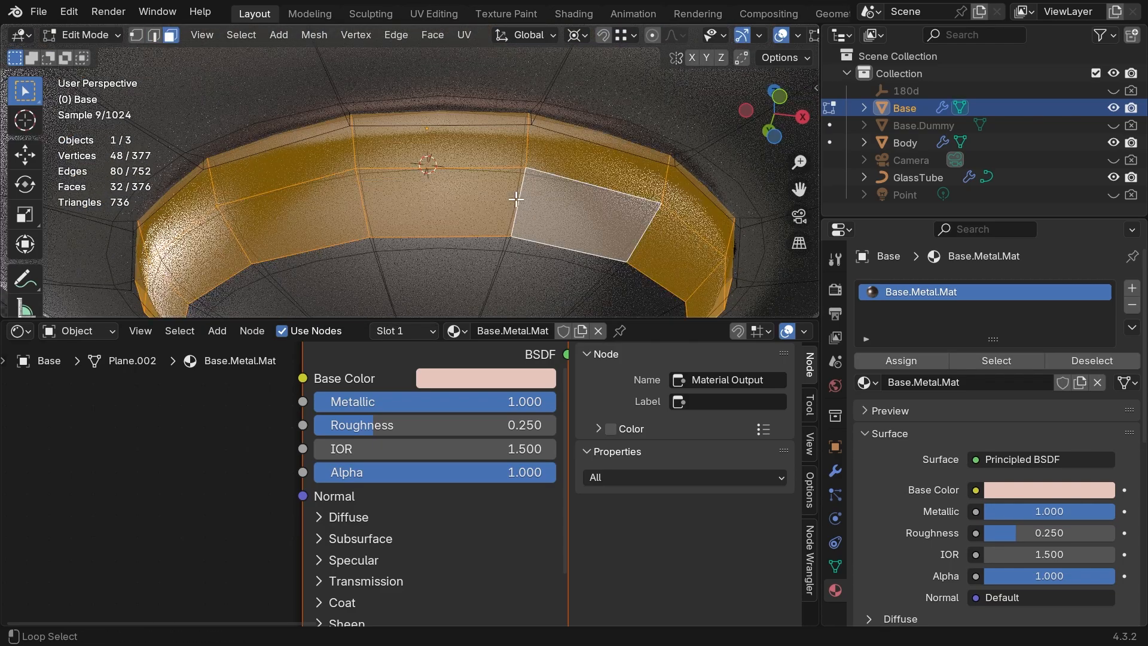
pyautogui.scroll(-3, 496, 236)
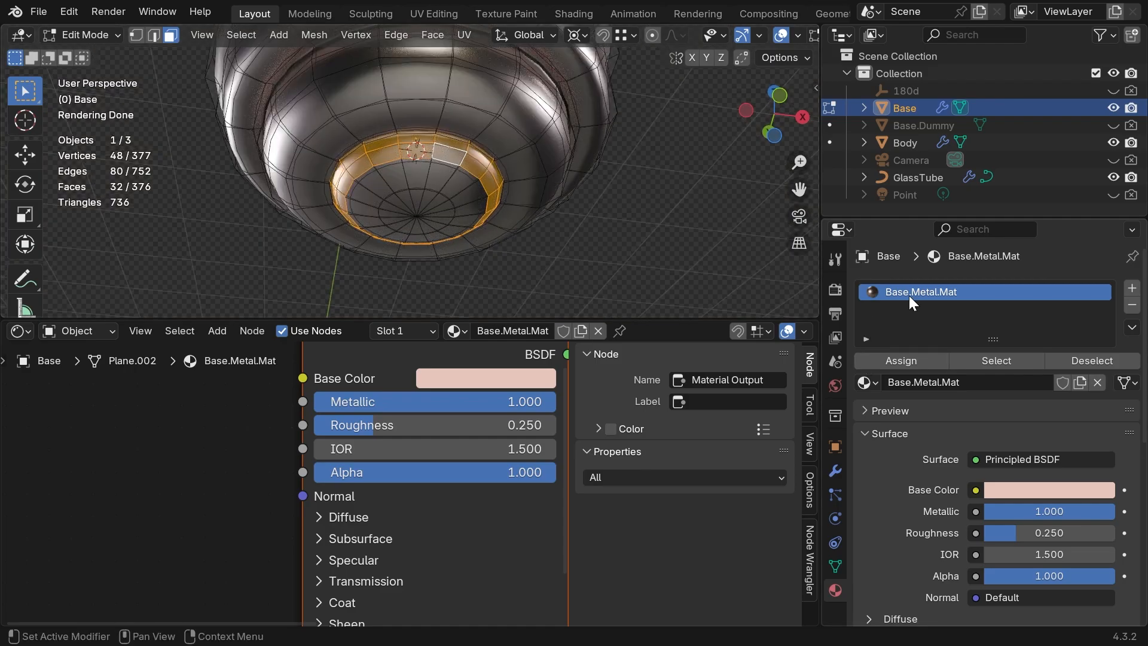
# - Add a second material slot to the Base, assign the selected faces to it, and link Base.Metal.Mat in that slot
pyautogui.click(1132, 288)
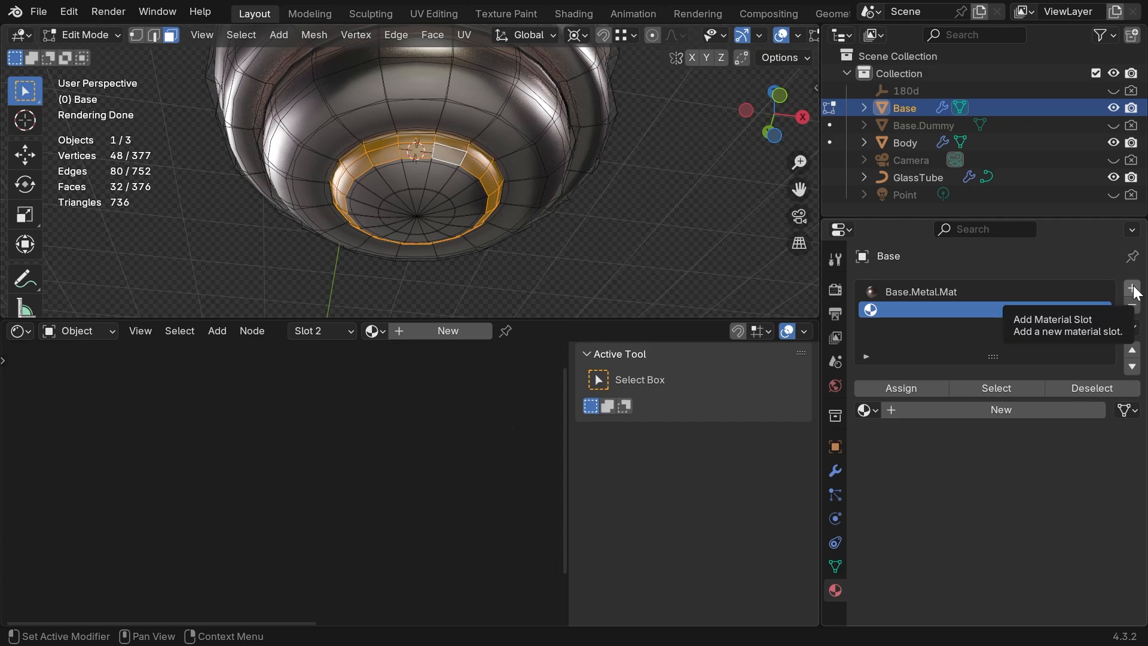
pyautogui.click(886, 386)
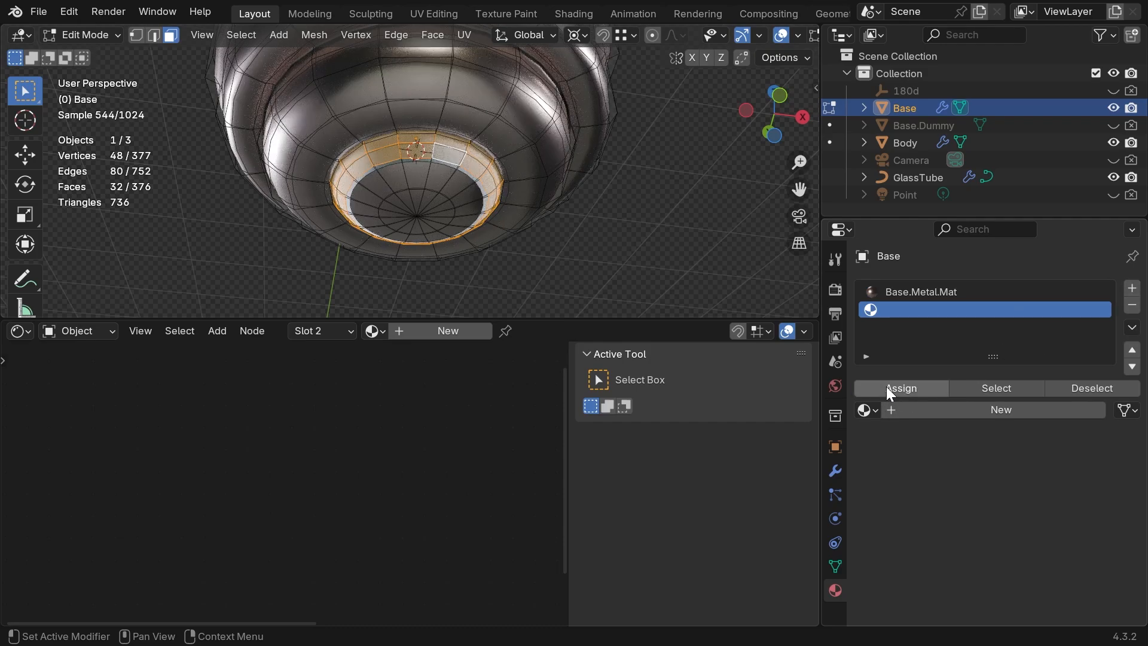
pyautogui.click(871, 410)
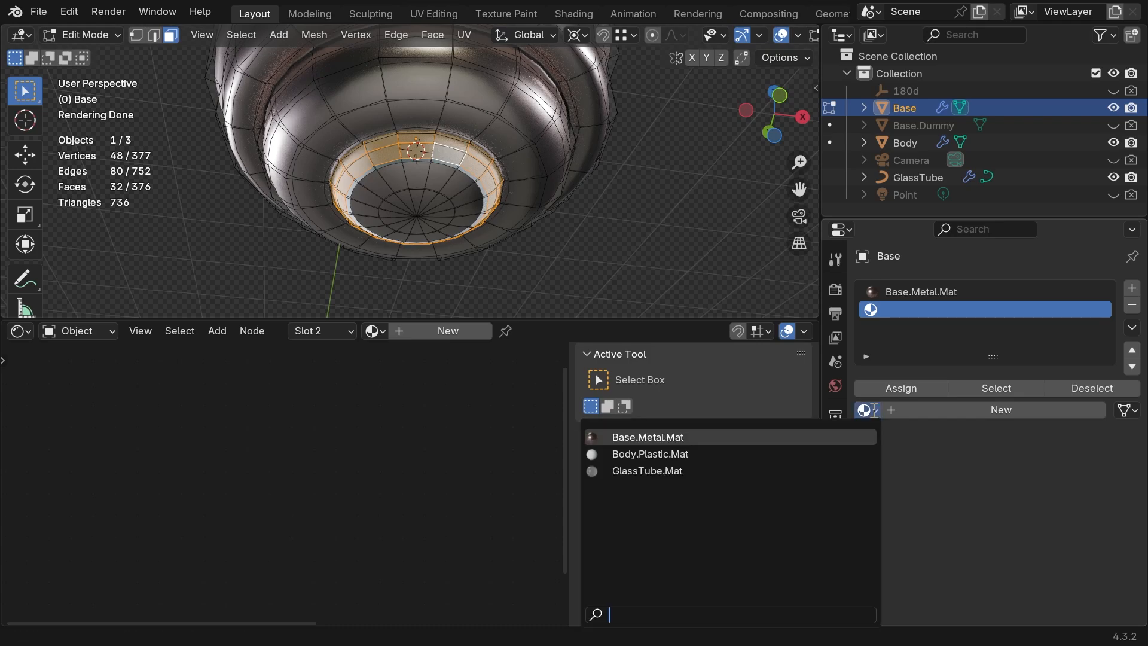
pyautogui.click(784, 438)
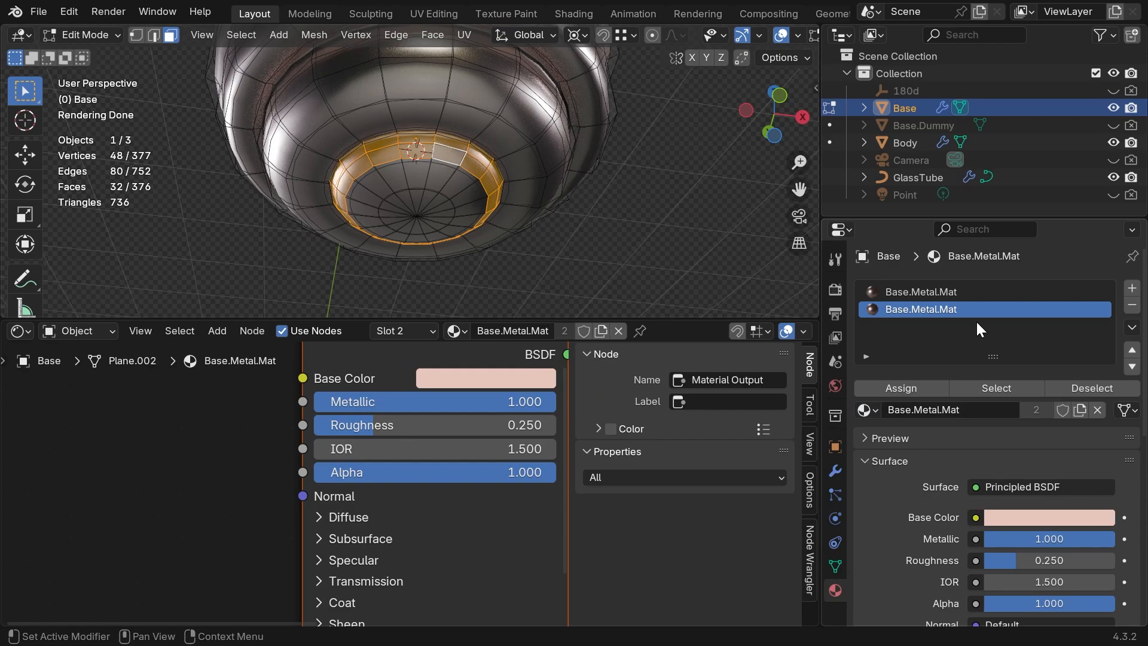
# - Return to Object Mode, make the second slot's material a single-user copy, and rename it Base.Metal.Black.Mat
pyautogui.hotkey('ctrl', 'Tab')
pyautogui.click(329, 244)
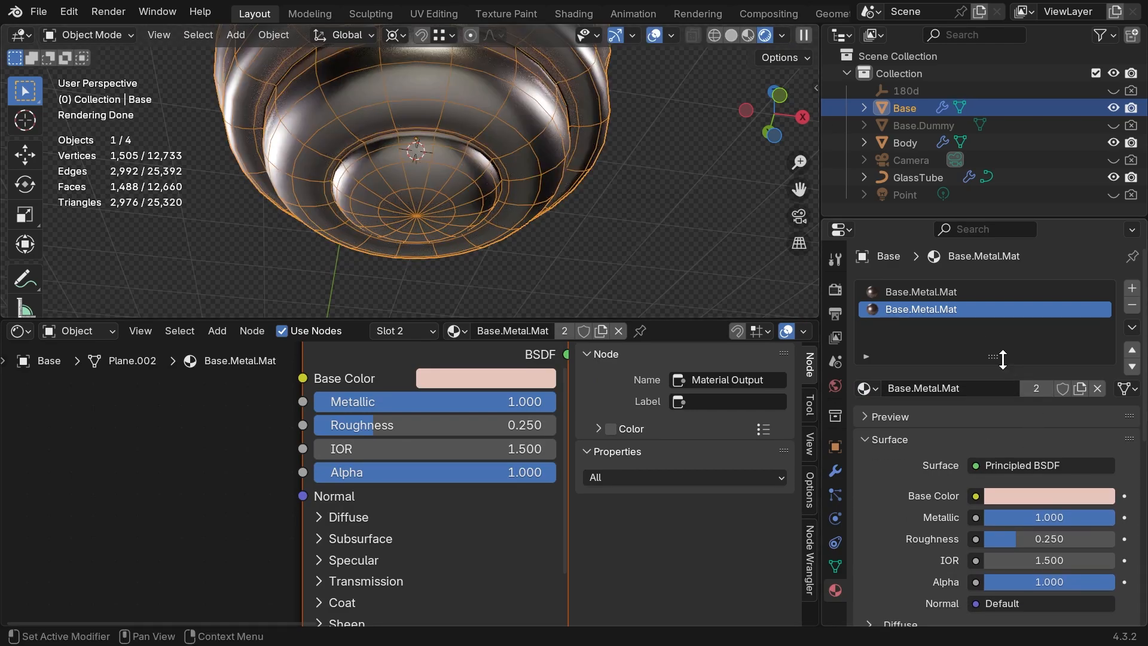
pyautogui.click(1039, 390)
pyautogui.click(951, 388)
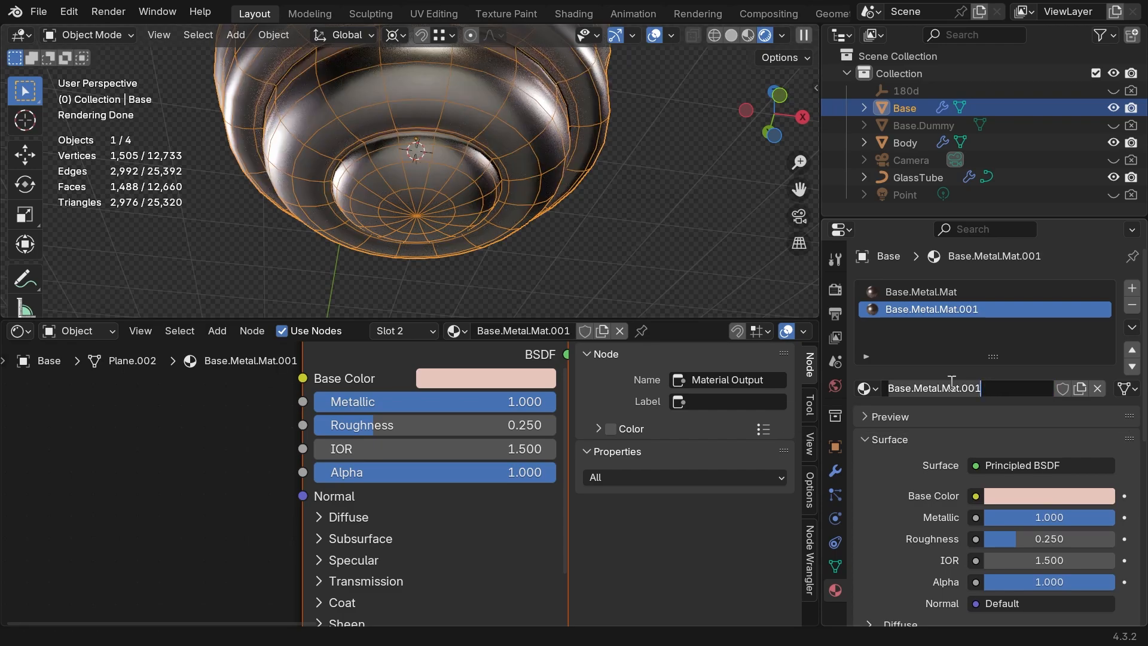
pyautogui.click(943, 390)
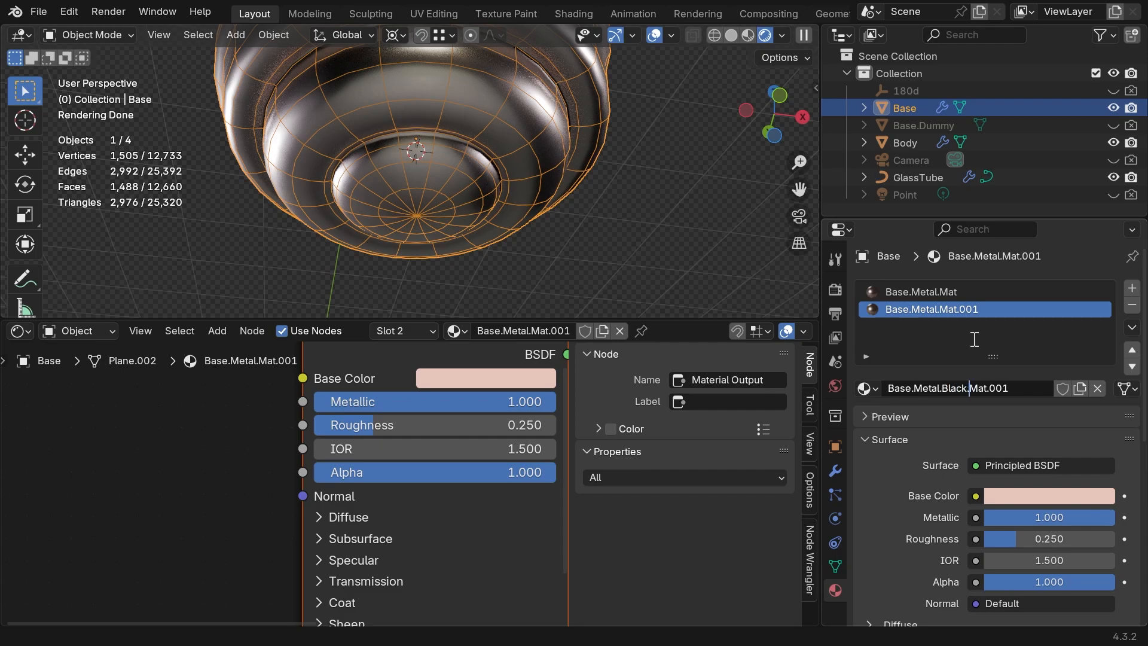
pyautogui.press('Return')
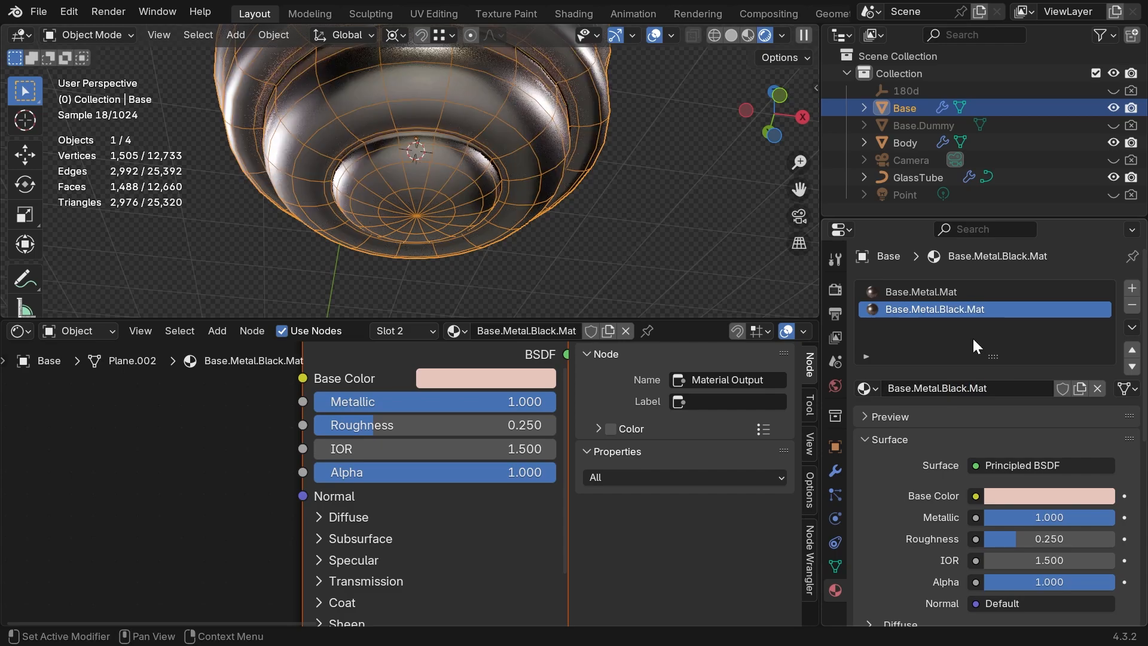
# - Set the Base Color of Base.Metal.Black.Mat to pure black and hide the viewport overlays
pyautogui.click(496, 379)
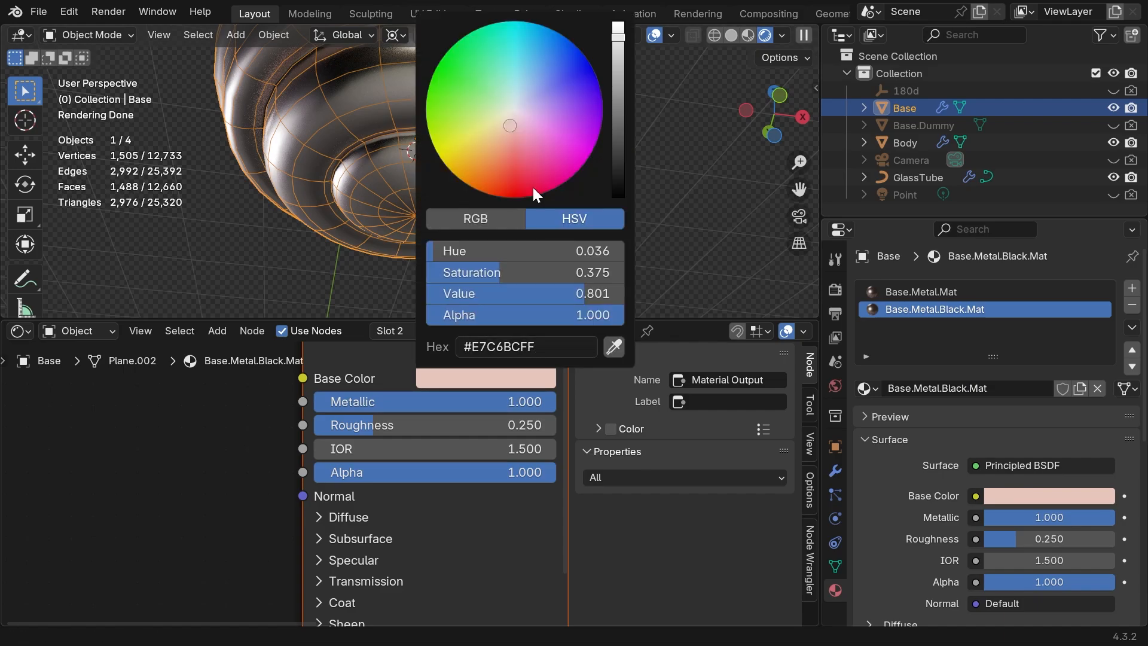
pyautogui.moveTo(614, 137); pyautogui.dragTo(617, 200)
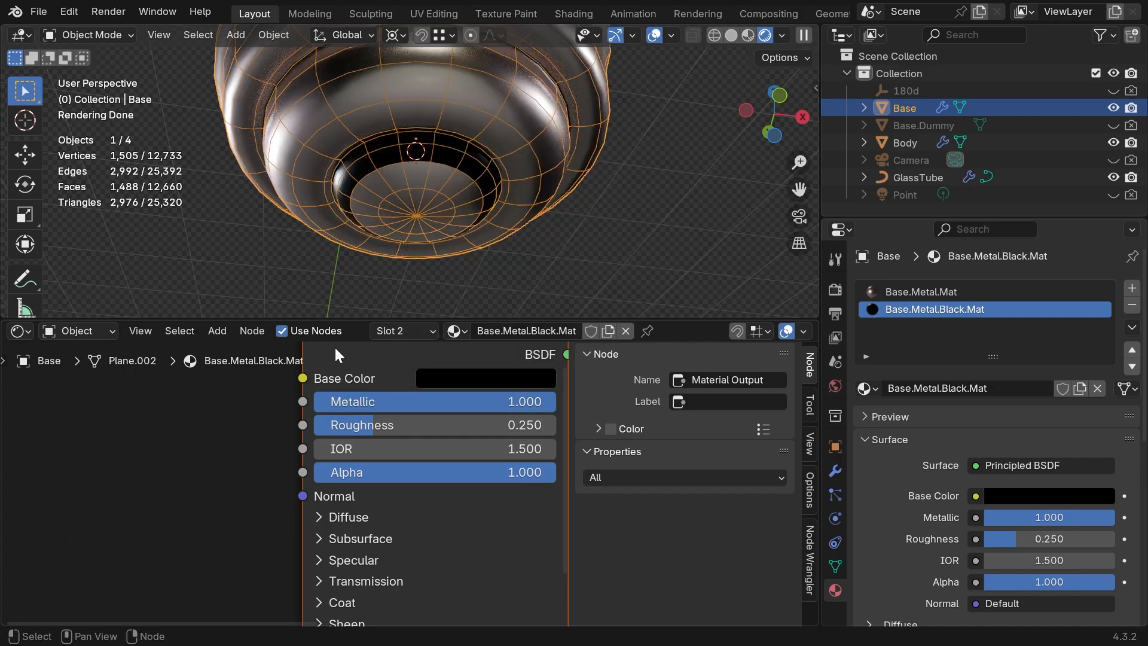
pyautogui.hotkey('shift', 'alt', 'z')
pyautogui.moveTo(433, 170); pyautogui.dragTo(510, 209, button='middle')
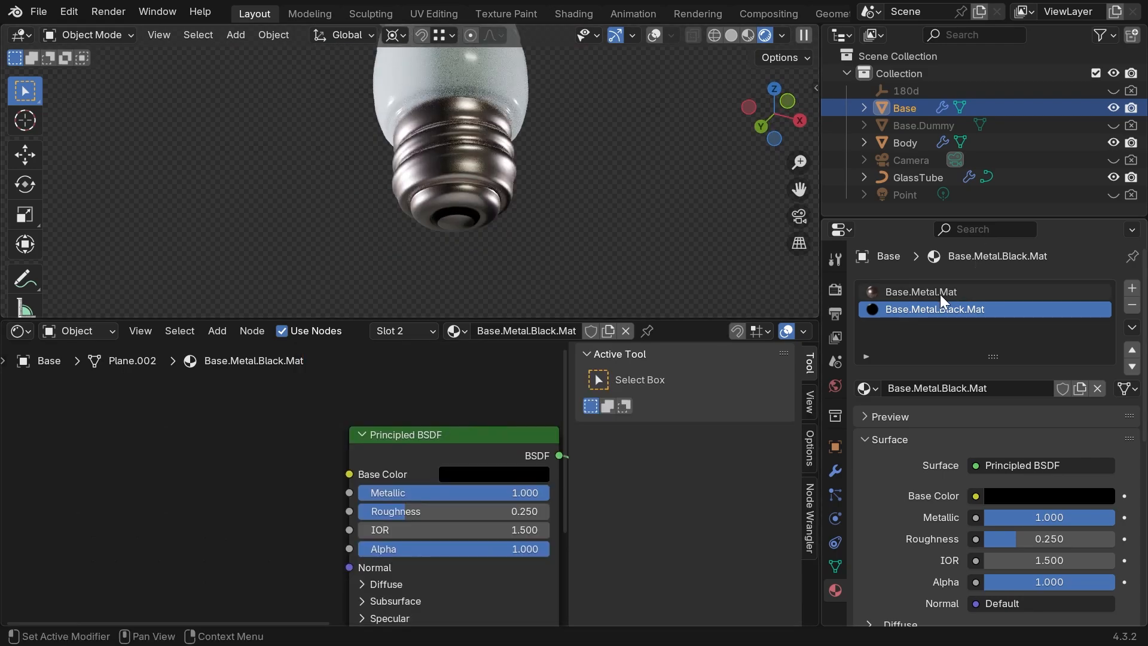
# - Switch to Base.Metal.Mat and add an Ambient Occlusion node to the left of its Principled BSDF
pyautogui.click(940, 292)
pyautogui.hotkey('ctrl', 'v')
pyautogui.hotkey('shift', 'a')
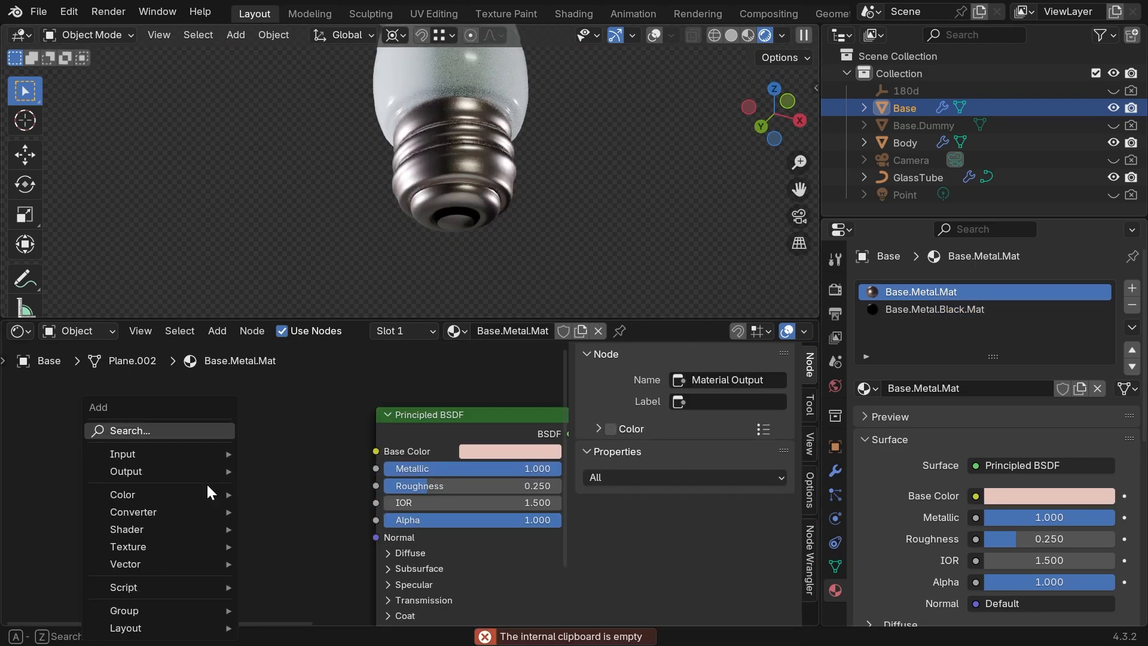
pyautogui.write('ambient')
pyautogui.press('Return')
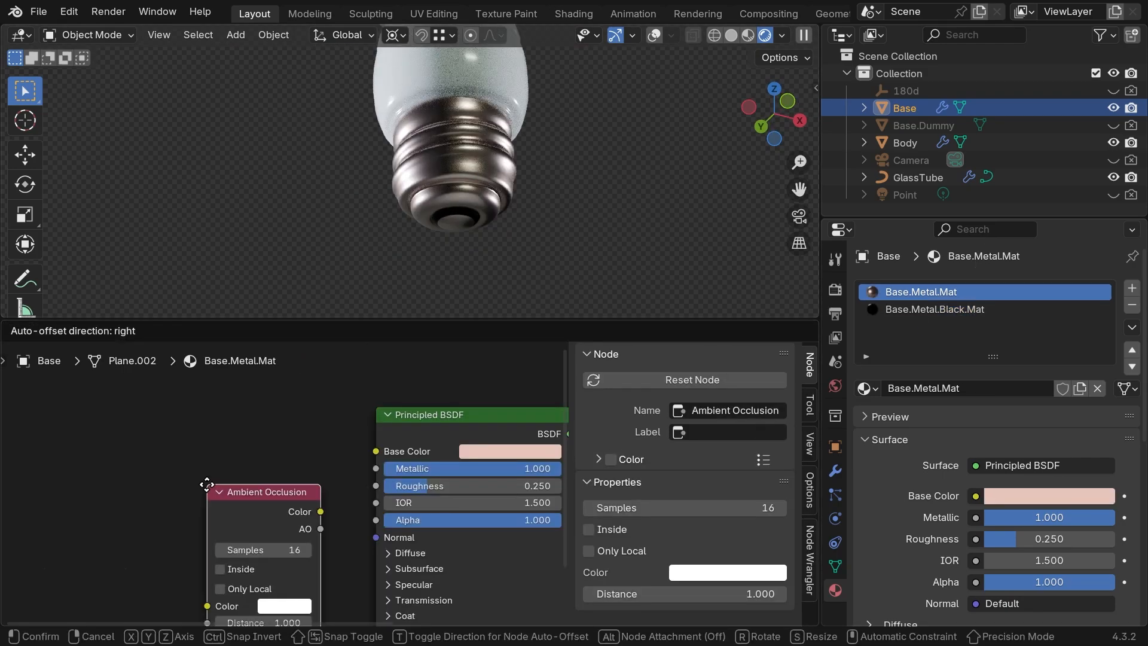
pyautogui.click(41, 411)
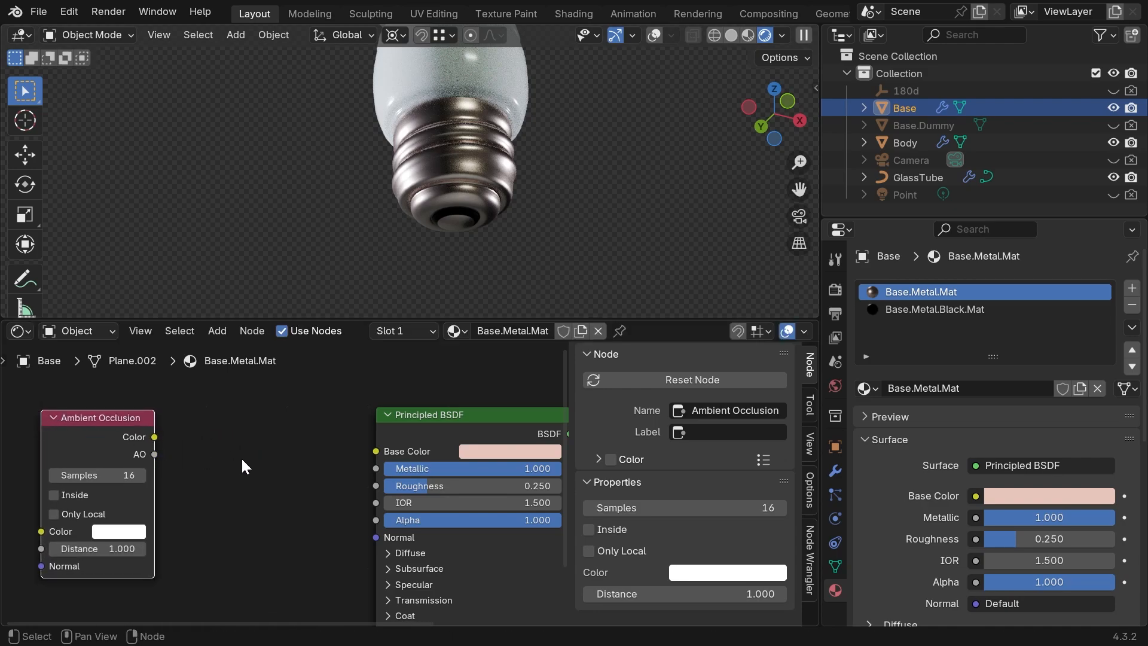
# - Add a Color Ramp node between the Ambient Occlusion and Principled BSDF nodes
pyautogui.click(271, 501)
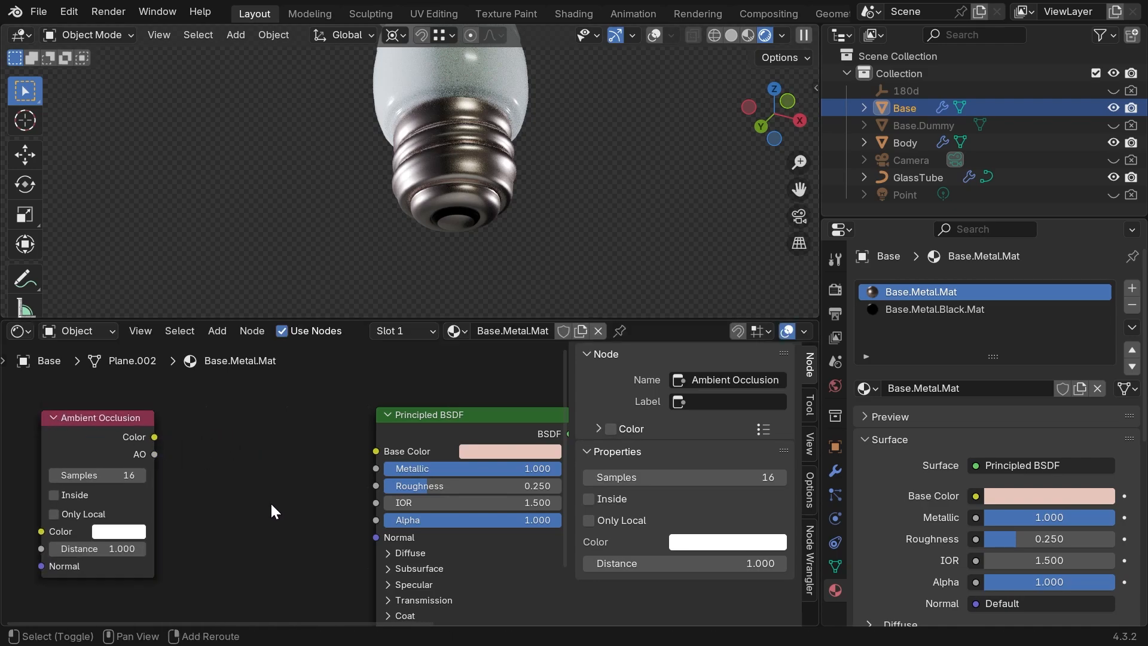
pyautogui.hotkey('shift', 'a')
pyautogui.write('color ramp')
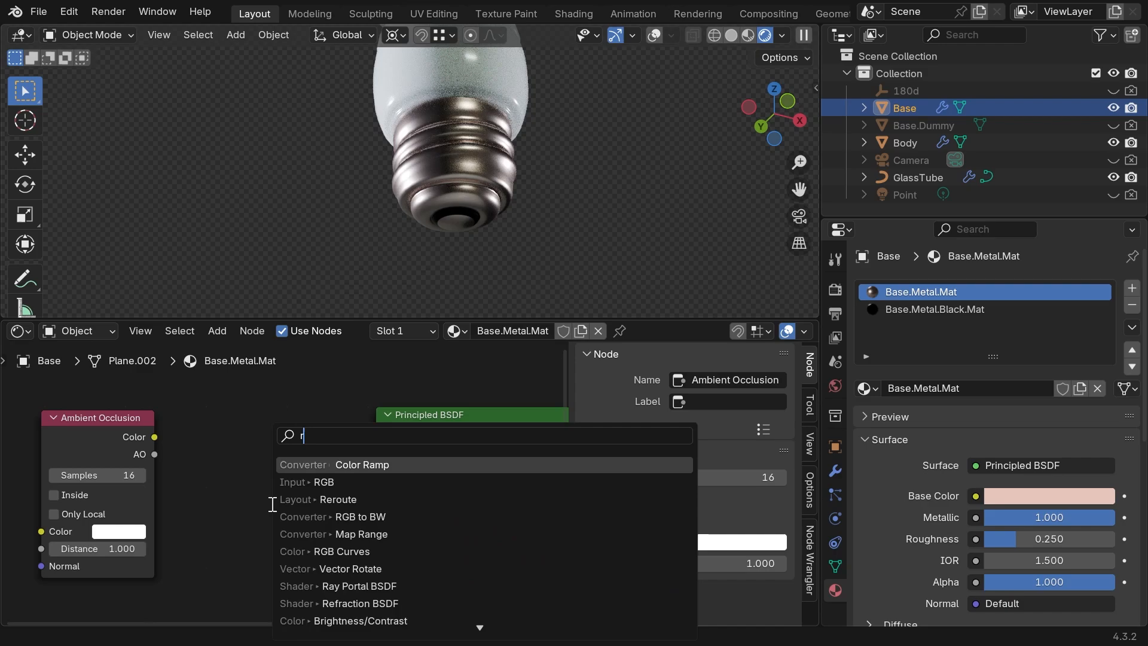
pyautogui.press('Return')
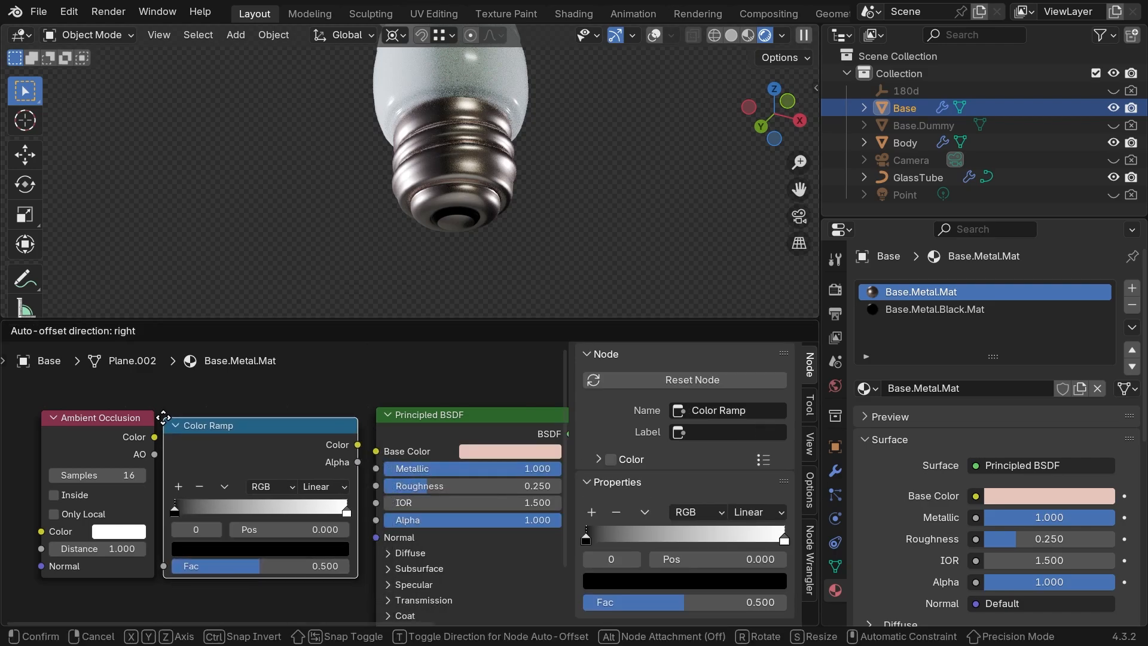
pyautogui.click(168, 405)
# - Select the Color Ramp's white stop and give it the pale pink Base Color of the Principled BSDF
pyautogui.moveTo(385, 473); pyautogui.dragTo(323, 439, button='middle')
pyautogui.click(292, 460)
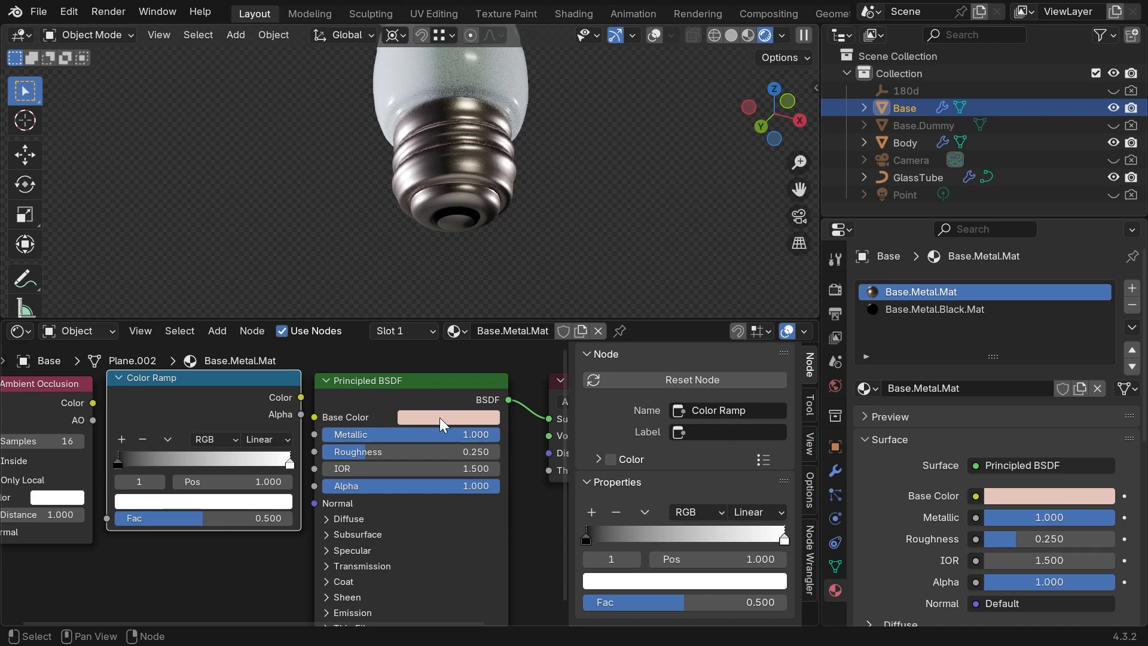
pyautogui.moveTo(239, 498); pyautogui.dragTo(240, 499)
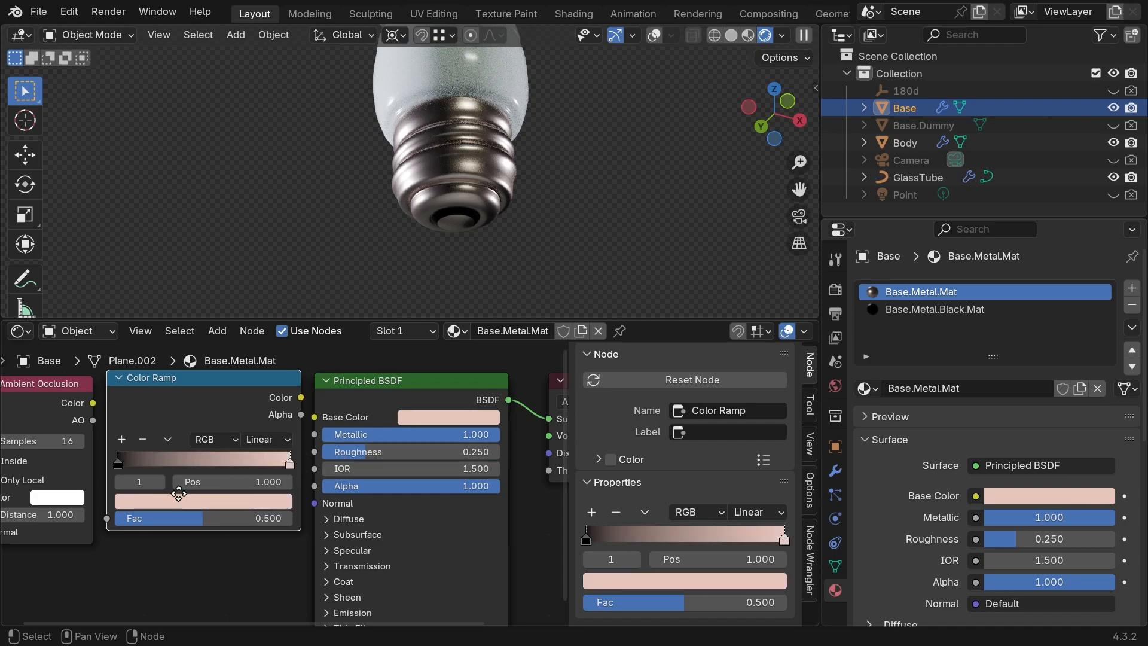
# - Connect the Ambient Occlusion Color to the Color Ramp's Fac and the ramp's Color to the Principled BSDF Base Color
pyautogui.moveTo(174, 490); pyautogui.dragTo(341, 515, button='middle')
pyautogui.moveTo(260, 429); pyautogui.dragTo(273, 543)
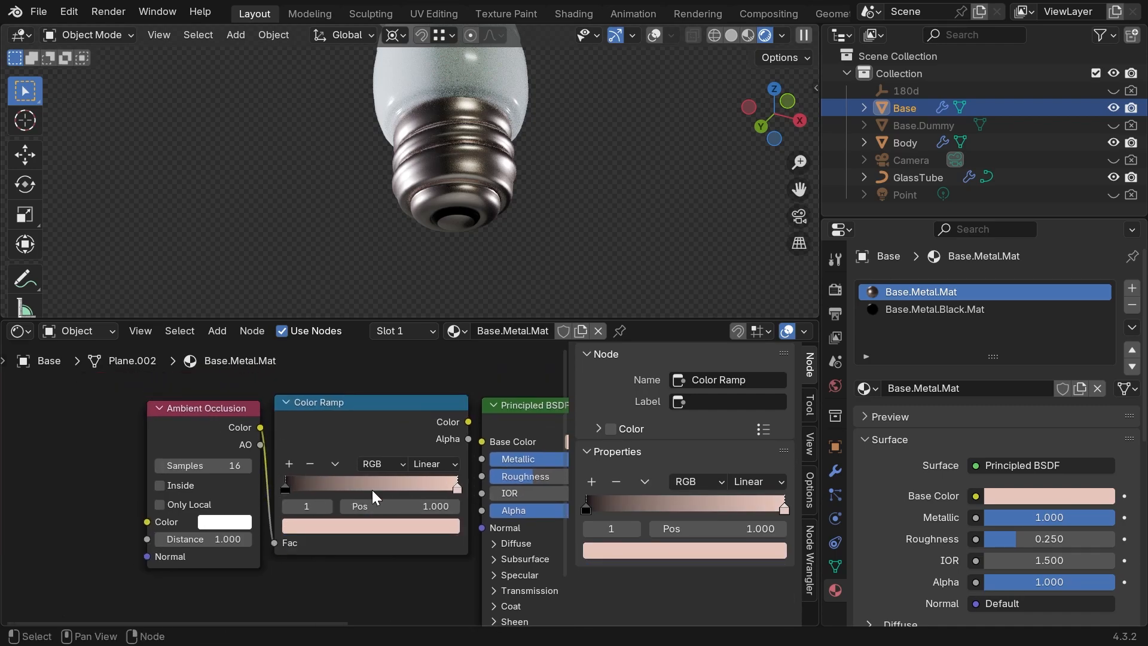
pyautogui.moveTo(421, 445); pyautogui.dragTo(307, 457, button='middle')
pyautogui.moveTo(355, 433); pyautogui.dragTo(368, 453)
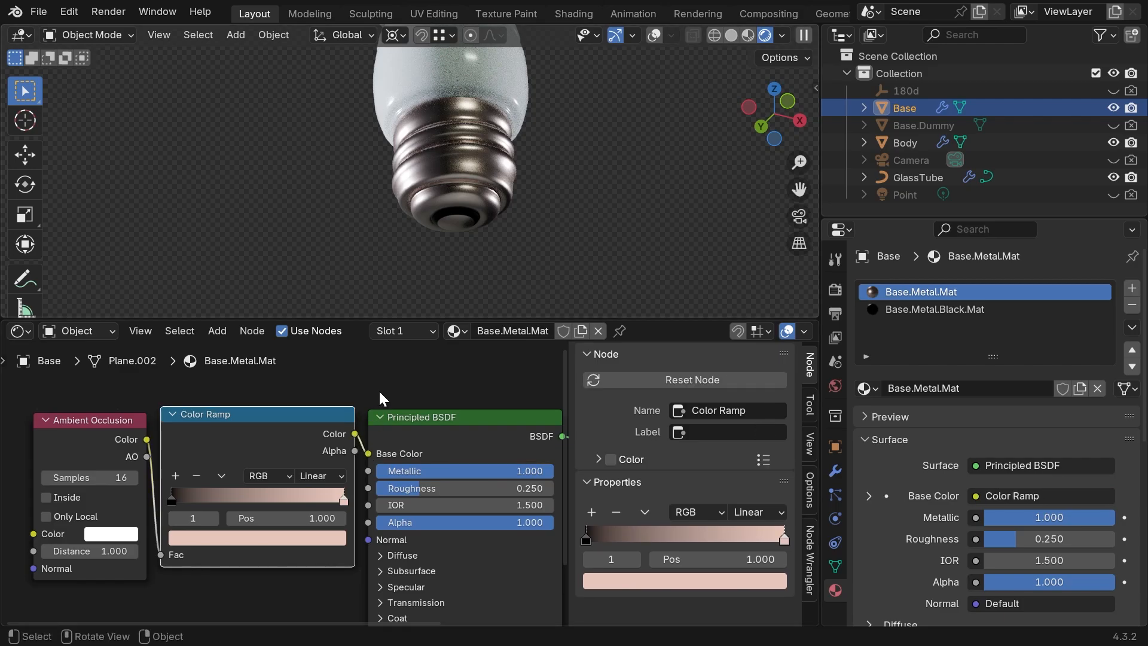
# - Preview the Color Ramp output on the base, restore the Principled BSDF output, and move the ramp's black stop to about 0.88
pyautogui.scroll(1, 307, 544)
pyautogui.moveTo(307, 544); pyautogui.dragTo(236, 549)
pyautogui.moveTo(148, 549); pyautogui.dragTo(298, 549)
pyautogui.keyDown('ctrl'); pyautogui.keyDown('shift'); pyautogui.click(219, 482); pyautogui.keyUp('shift'); pyautogui.keyUp('ctrl')
pyautogui.moveTo(222, 547); pyautogui.dragTo(265, 547)
pyautogui.moveTo(294, 548)
pyautogui.mouseDown()
pyautogui.moveTo(310, 549)
pyautogui.moveTo(268, 547)
pyautogui.moveTo(290, 544)
pyautogui.mouseUp()
pyautogui.click(391, 491)
pyautogui.moveTo(491, 281); pyautogui.dragTo(465, 235, button='middle')
pyautogui.scroll(3, 465, 234)
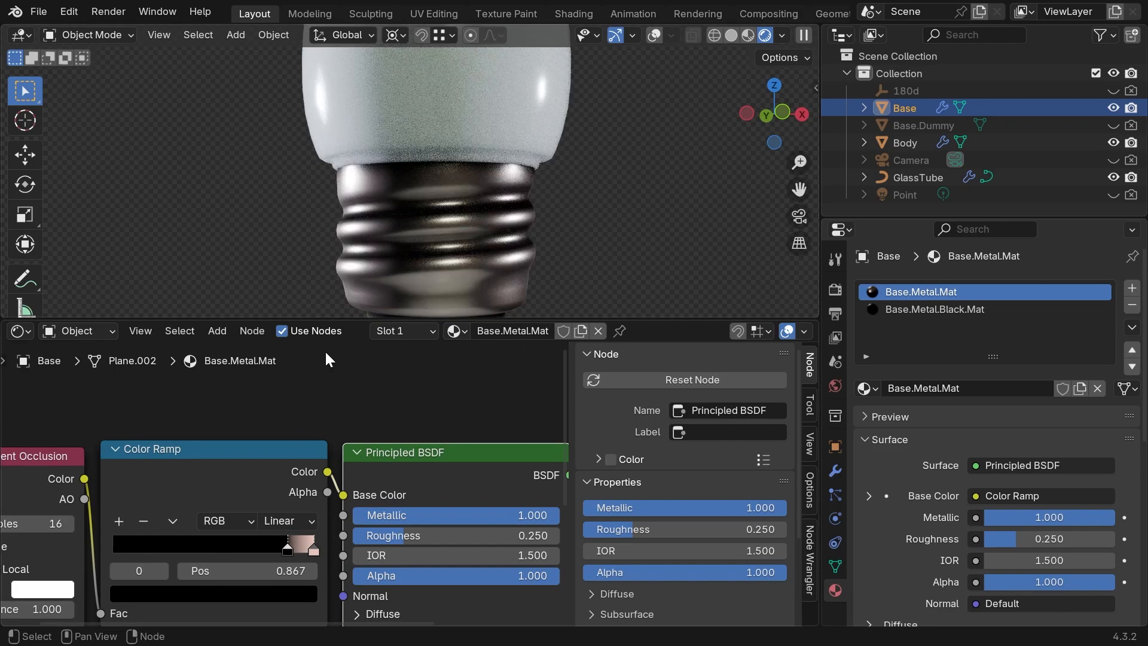
pyautogui.moveTo(285, 551)
pyautogui.mouseDown()
pyautogui.moveTo(304, 543)
pyautogui.moveTo(291, 546)
pyautogui.mouseUp()
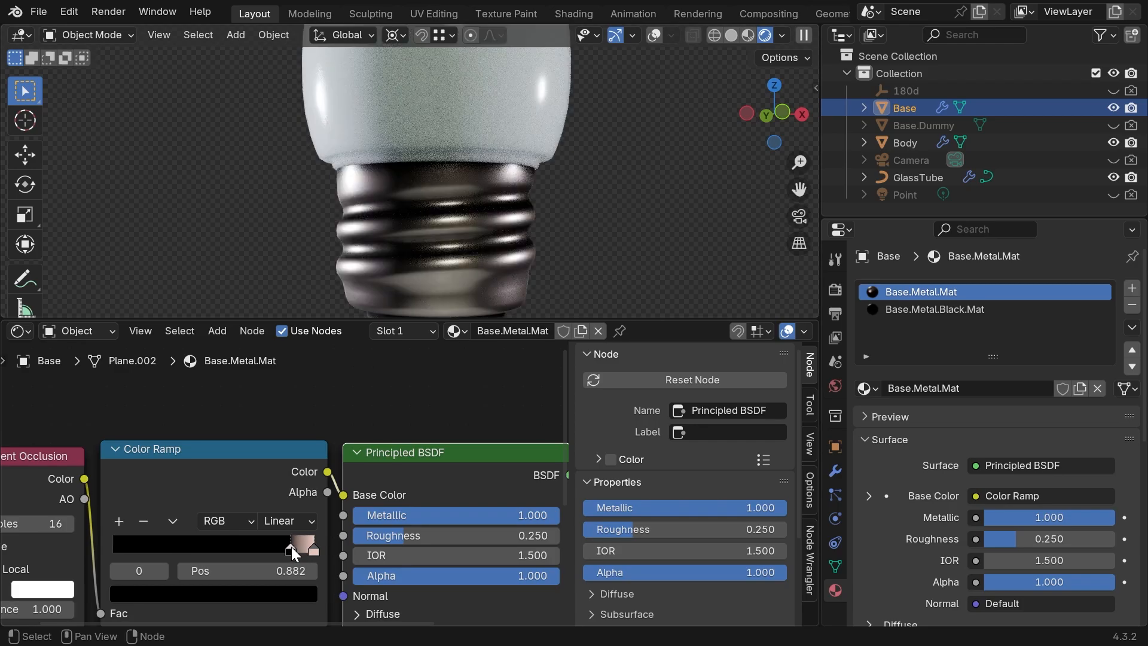
# - Change the Color Ramp's black stop to a very dark brown with hue 0.047 and saturation 0.930
pyautogui.click(276, 593)
pyautogui.moveTo(283, 421); pyautogui.dragTo(283, 404)
pyautogui.moveTo(185, 372)
pyautogui.mouseDown()
pyautogui.moveTo(174, 410)
pyautogui.moveTo(159, 417)
pyautogui.moveTo(171, 435)
pyautogui.moveTo(177, 422)
pyautogui.moveTo(165, 420)
pyautogui.mouseUp()
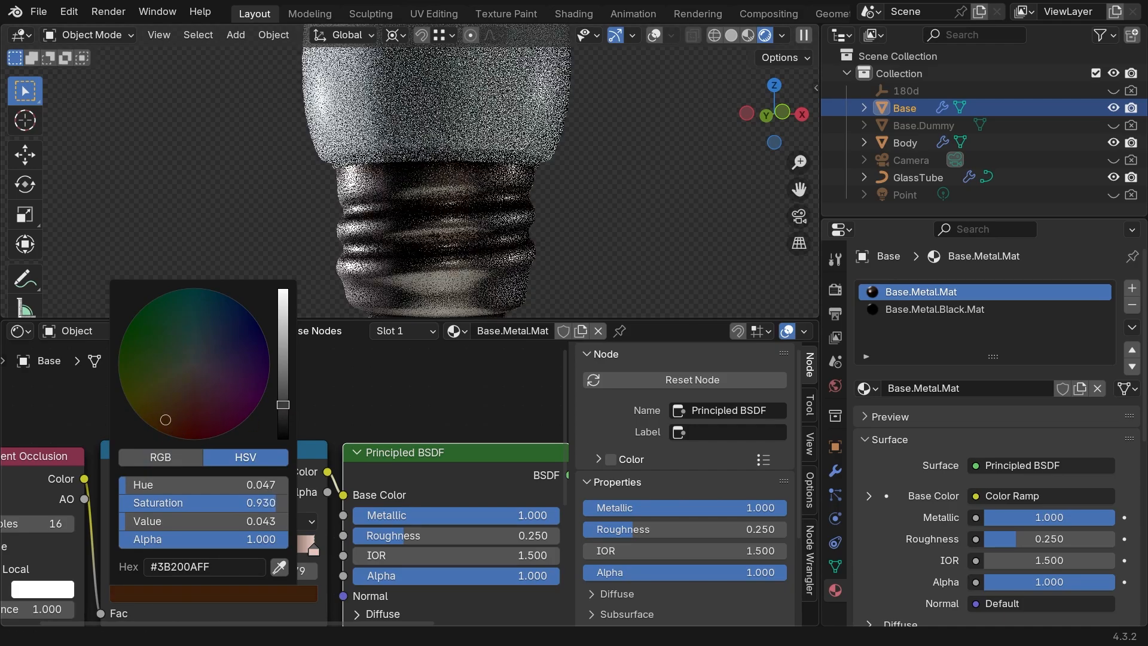
pyautogui.moveTo(283, 404); pyautogui.dragTo(284, 413)
# - Select the GlassTube, expand the Emission settings of its Principled BSDF, try out the Strength and return it to 0
pyautogui.scroll(-3, 508, 214)
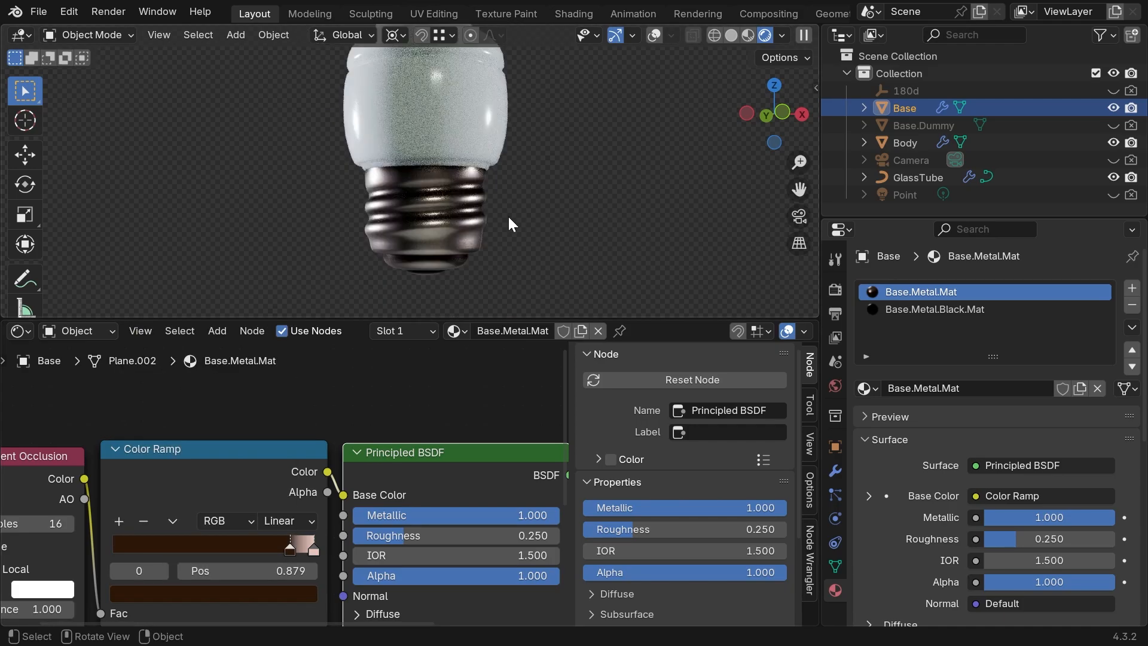
pyautogui.moveTo(507, 214); pyautogui.dragTo(486, 335, button='middle')
pyautogui.scroll(-1, 486, 200)
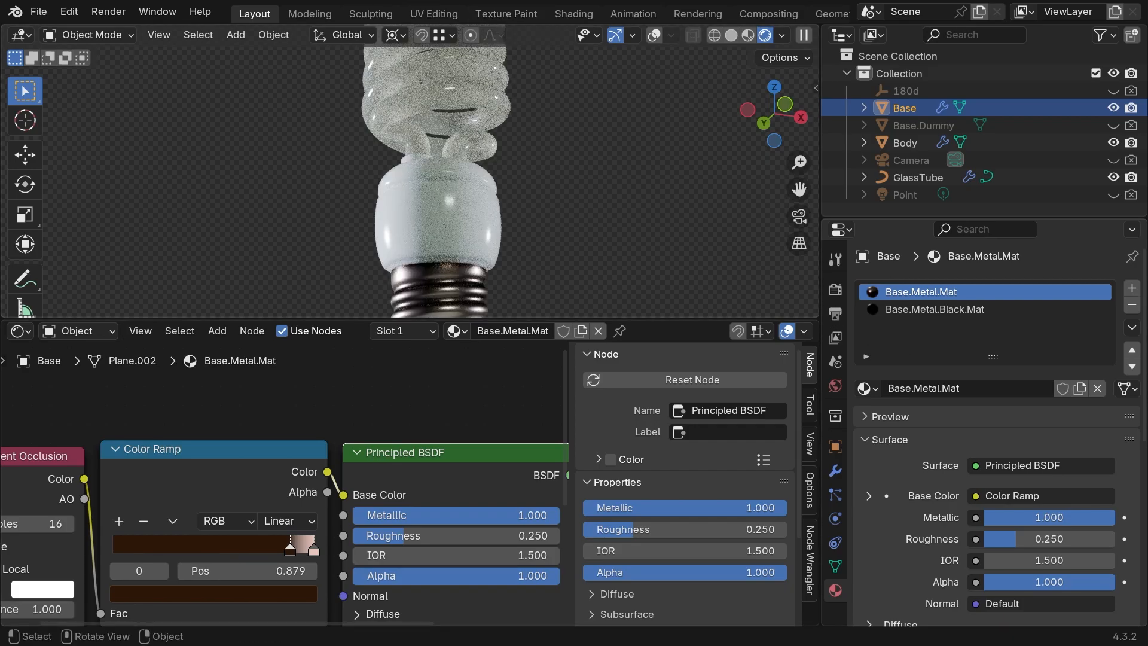
pyautogui.scroll(-2, 501, 181)
pyautogui.moveTo(501, 166); pyautogui.dragTo(500, 193, button='middle')
pyautogui.click(435, 151)
pyautogui.moveTo(266, 541); pyautogui.dragTo(293, 476, button='middle')
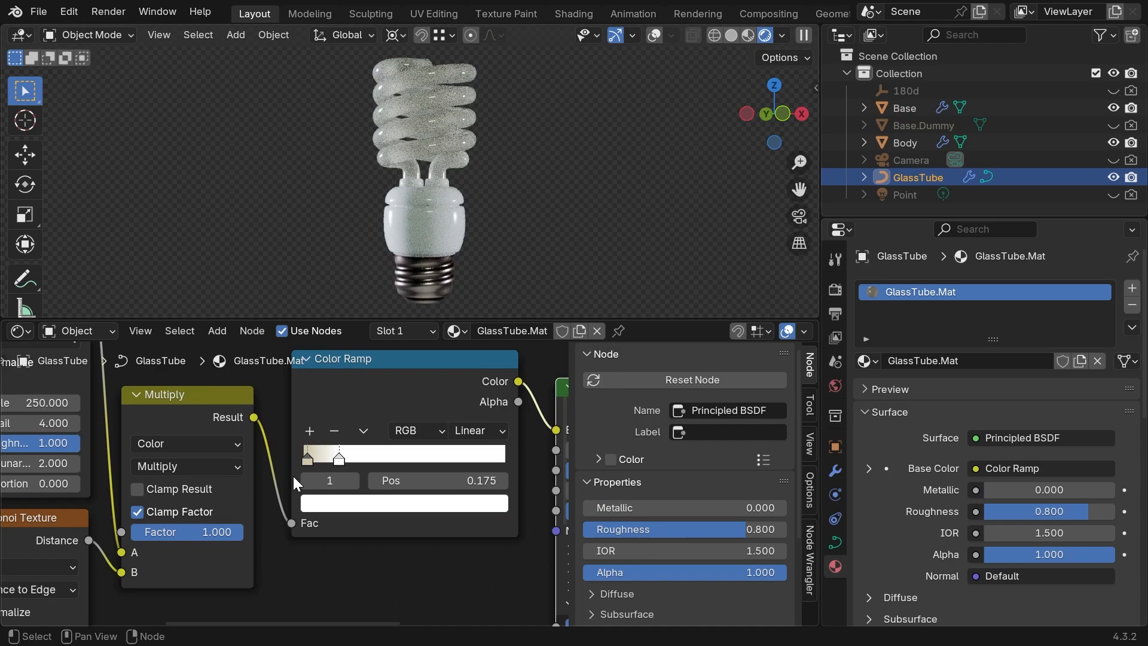
pyautogui.scroll(-3, 293, 475)
pyautogui.moveTo(216, 495); pyautogui.dragTo(538, 359, button='middle')
pyautogui.scroll(4, 418, 484)
pyautogui.moveTo(402, 491); pyautogui.dragTo(410, 430, button='middle')
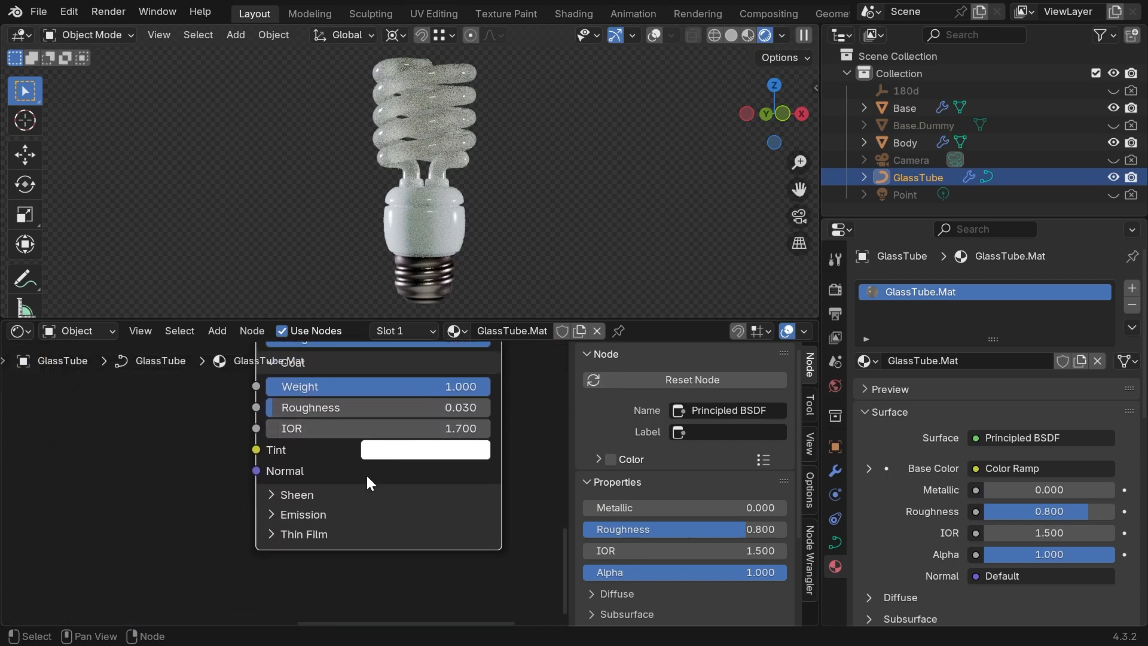
pyautogui.click(274, 515)
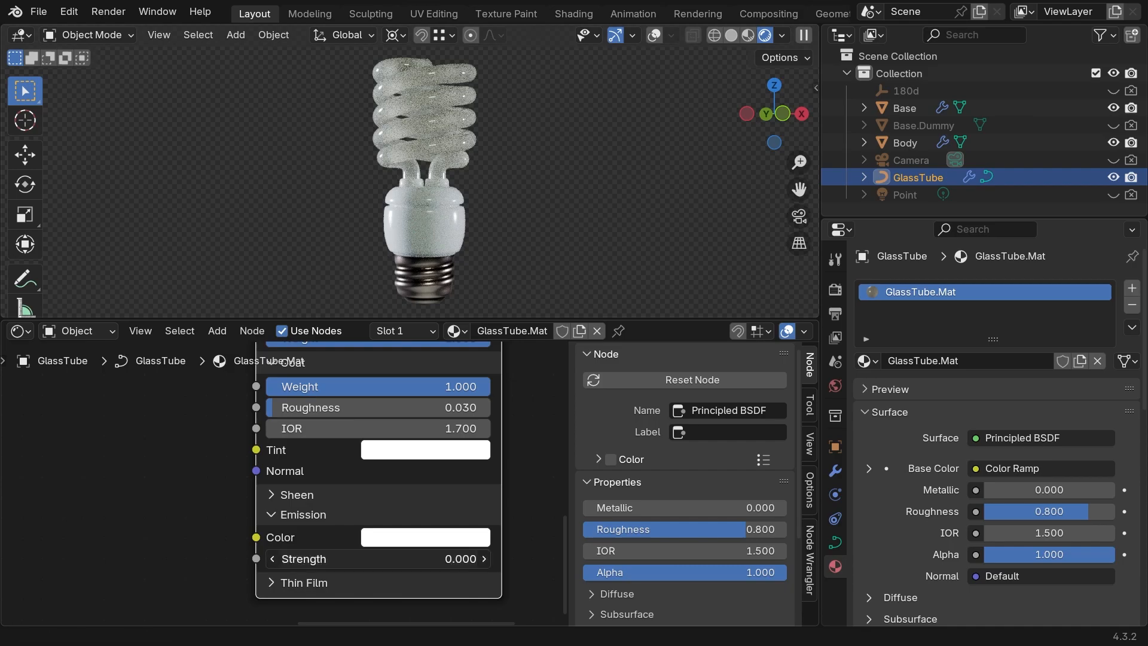
pyautogui.moveTo(418, 558)
pyautogui.mouseDown()
pyautogui.moveTo(500, 559)
pyautogui.moveTo(411, 558)
pyautogui.mouseUp()
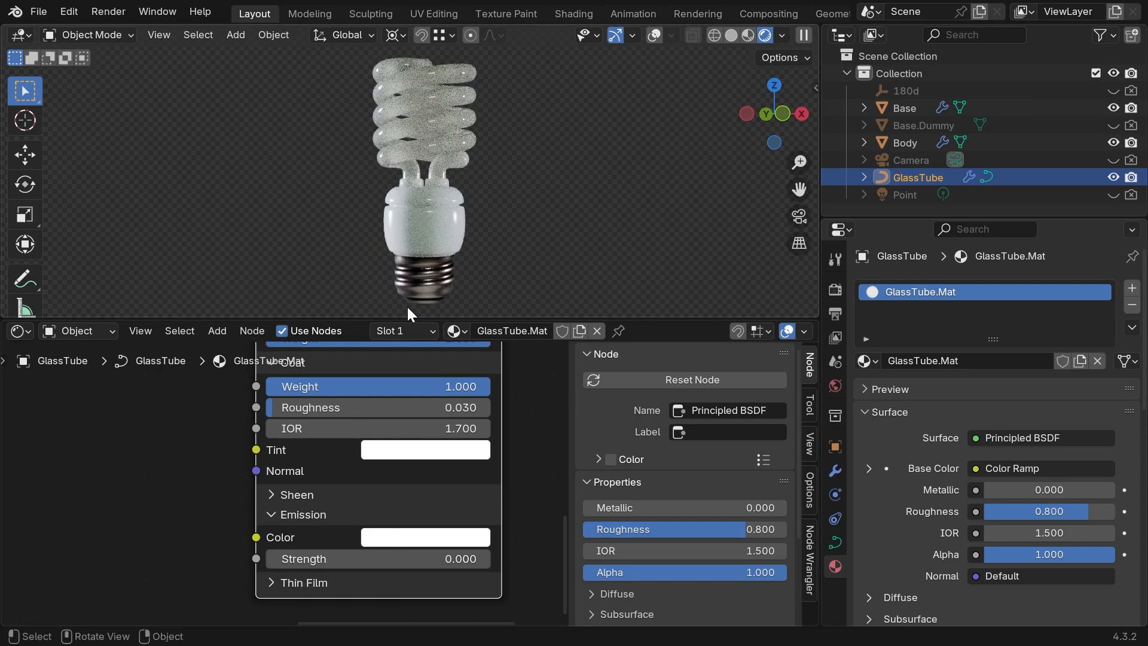